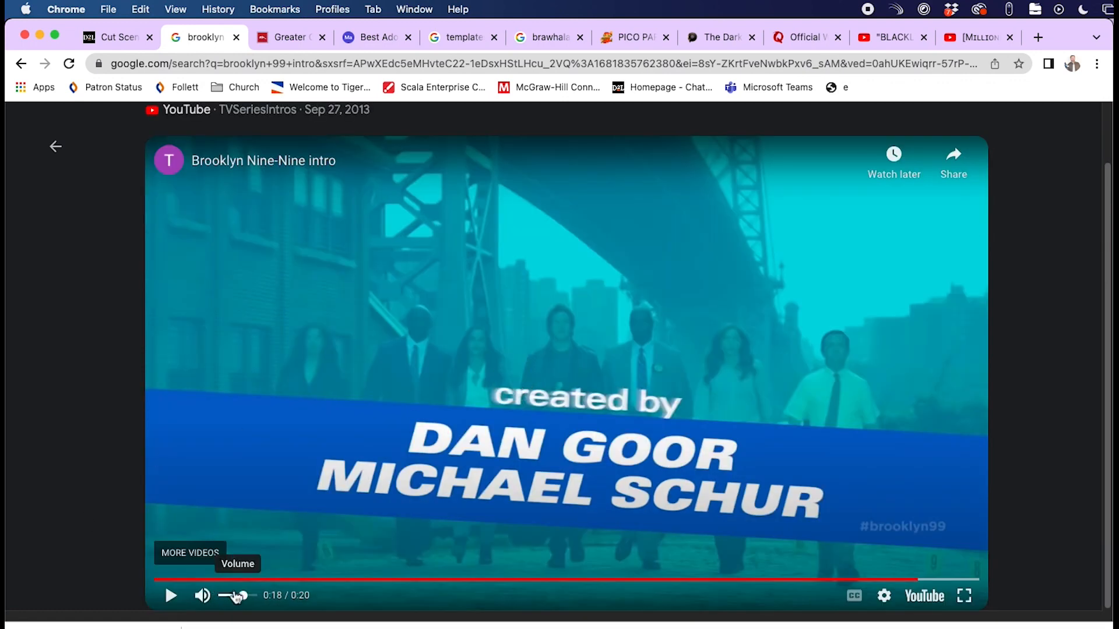
# - Play and pause the Brooklyn Nine-Nine intro to find a cast name card
pyautogui.click(171, 595)
pyautogui.click(201, 580)
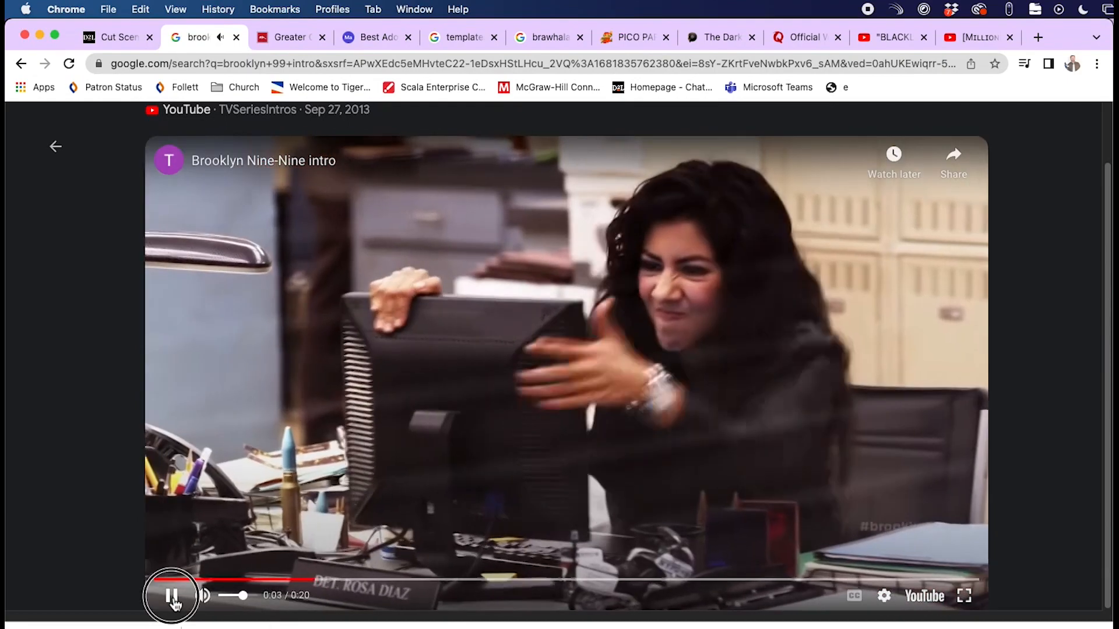
pyautogui.click(171, 595)
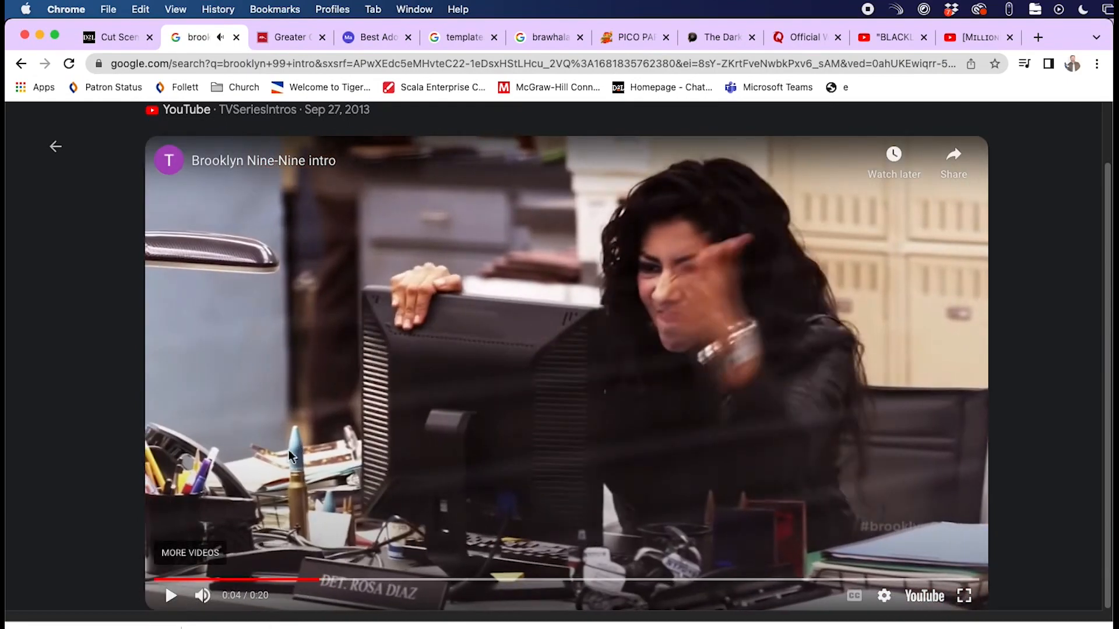
pyautogui.click(172, 598)
pyautogui.click(171, 598)
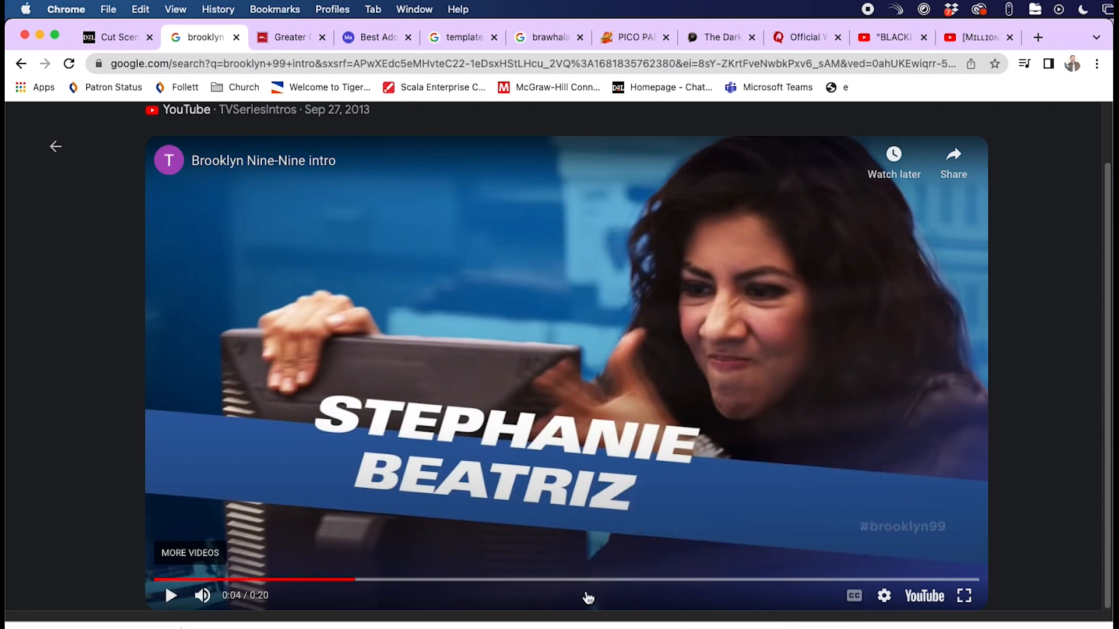
pyautogui.click(172, 596)
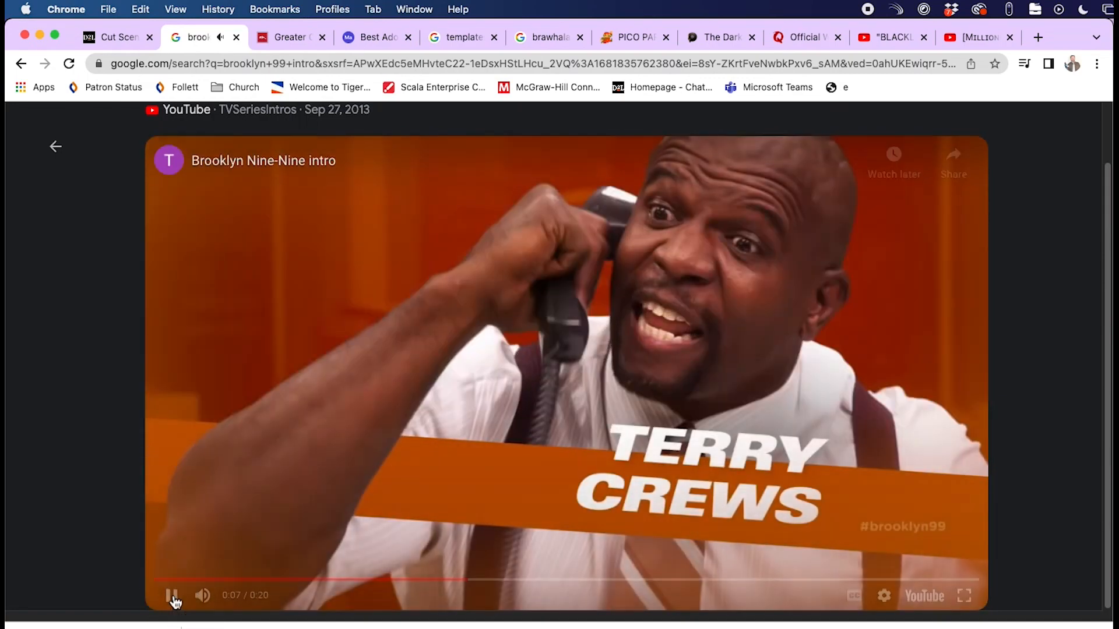
pyautogui.click(171, 596)
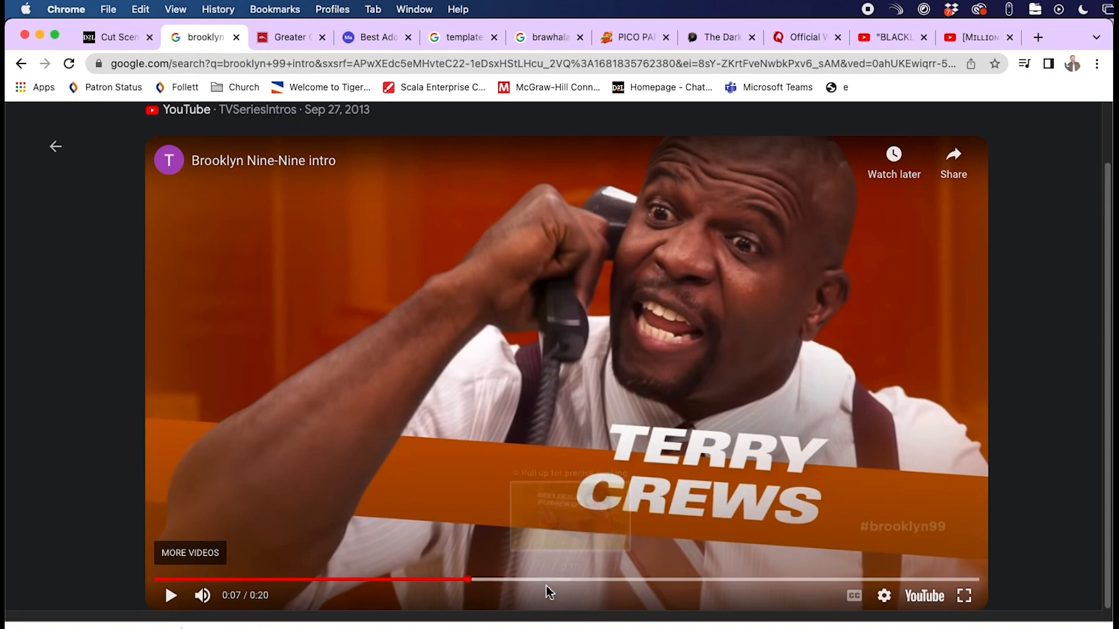
pyautogui.click(171, 595)
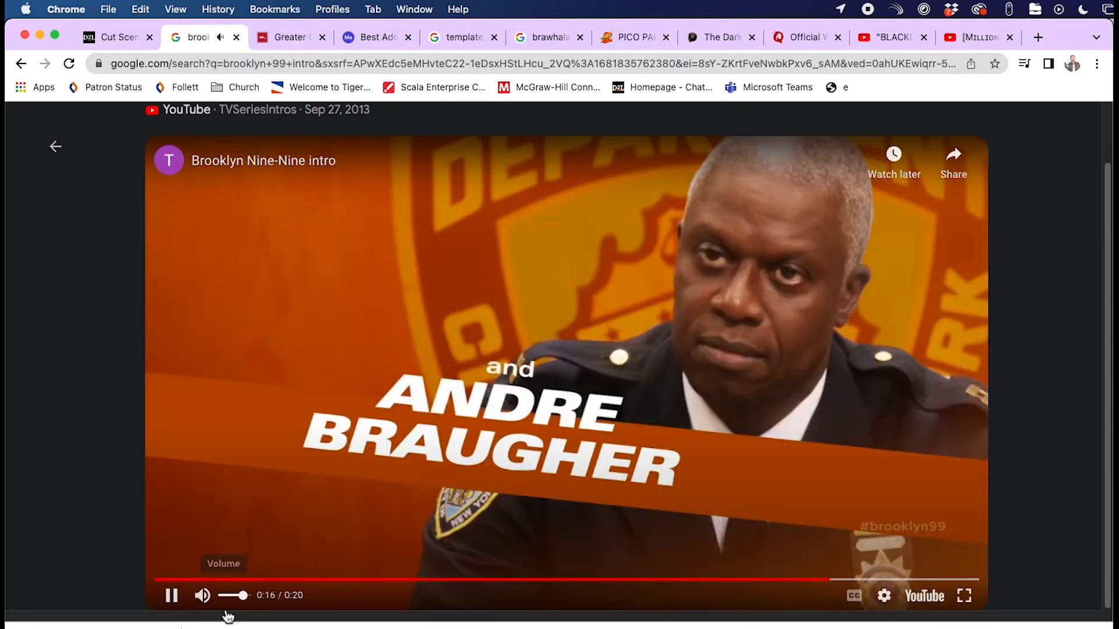
pyautogui.click(171, 595)
# - Rewind the intro to the name card at 0:14, then return to the Cut Scene Effect page
pyautogui.click(810, 580)
pyautogui.moveTo(810, 581); pyautogui.dragTo(746, 580)
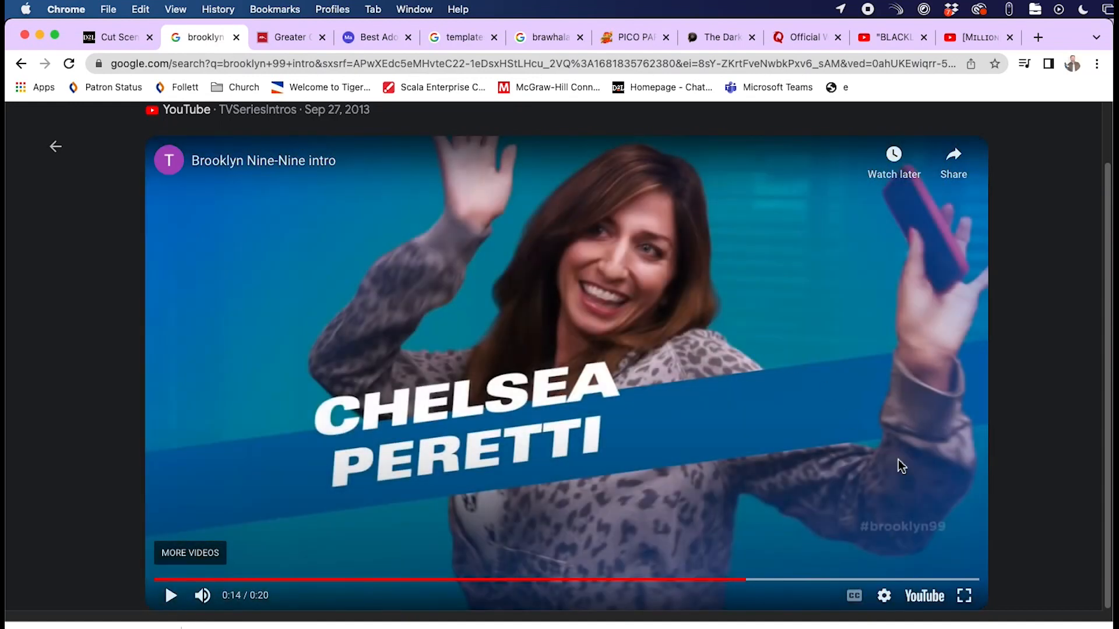
pyautogui.click(129, 38)
pyautogui.scroll(-10, 420, 414)
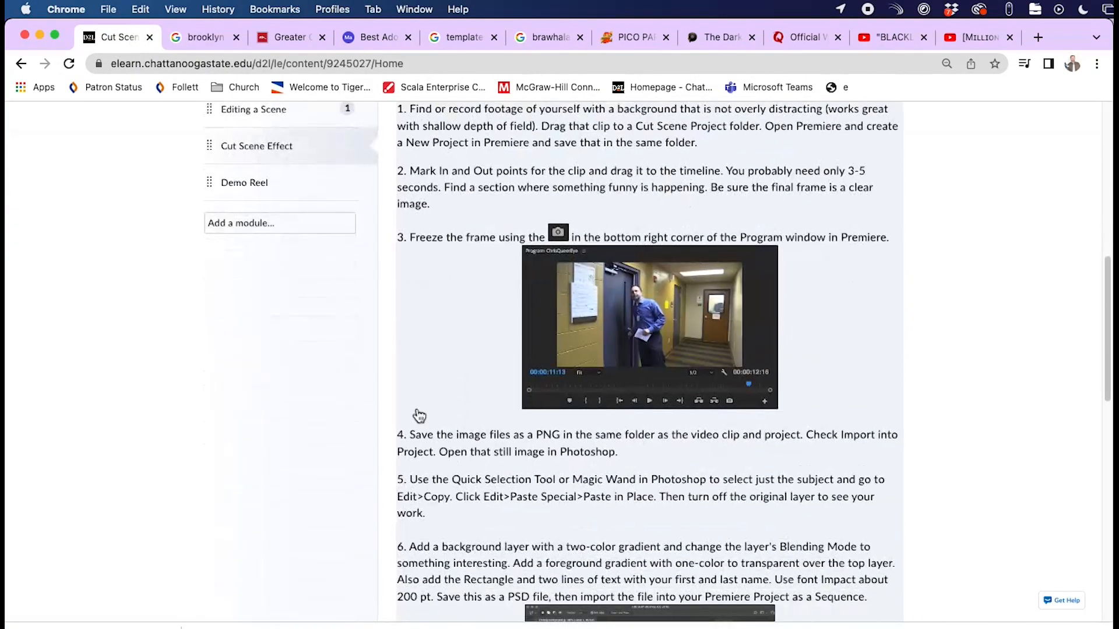
# - Scroll the Cut Scene Effect instructions through steps 4–9 to the export step and example video
pyautogui.scroll(-5, 676, 343)
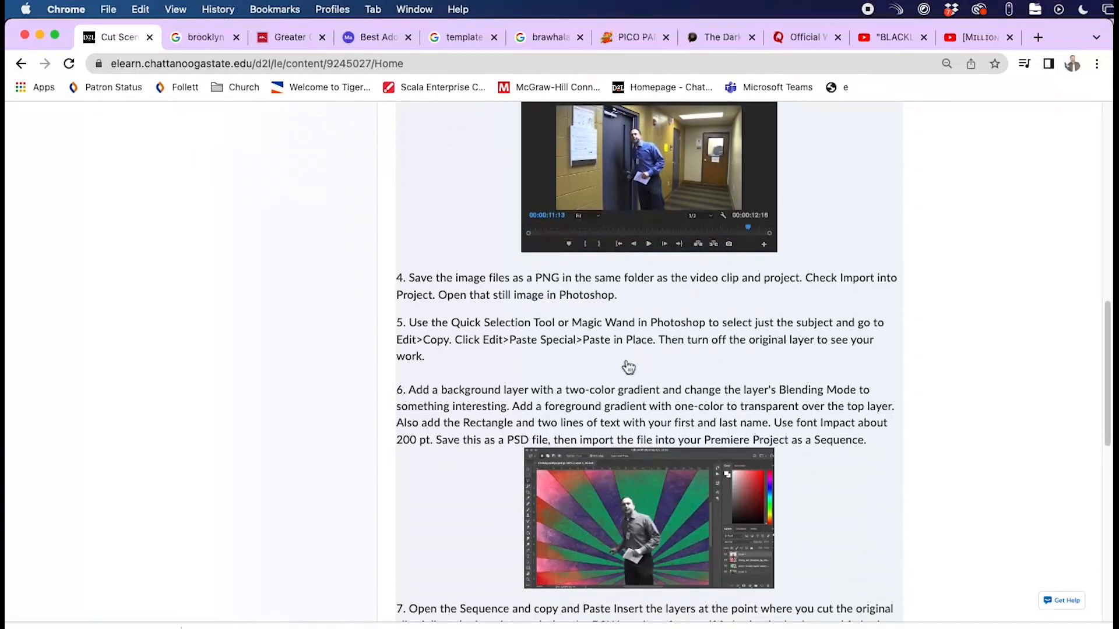
pyautogui.scroll(-4, 707, 520)
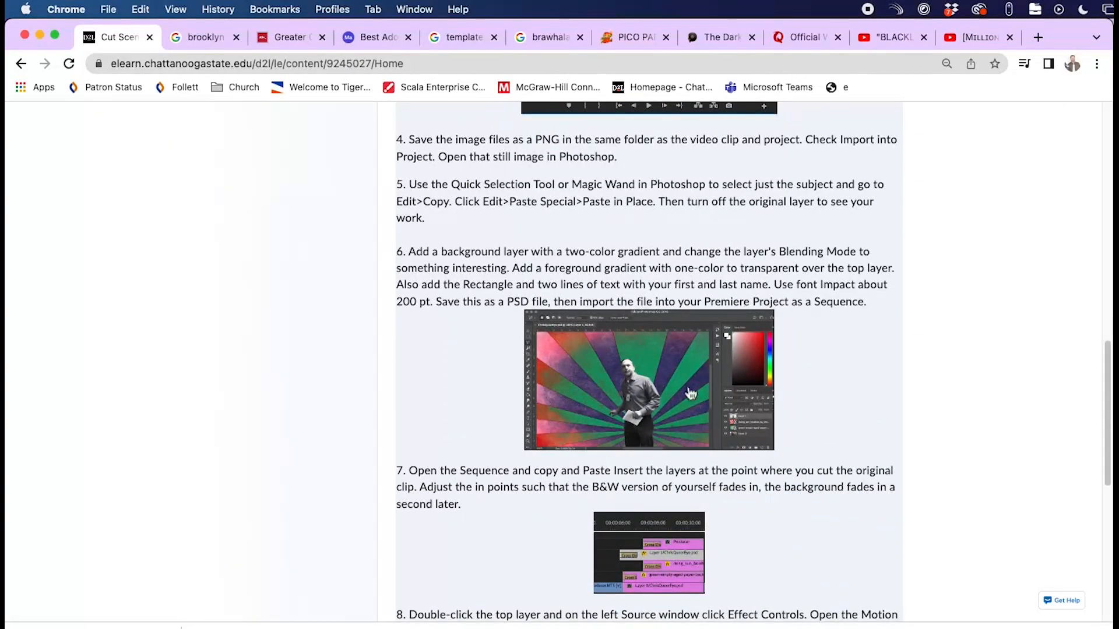
pyautogui.scroll(-5, 741, 504)
pyautogui.scroll(-5, 819, 558)
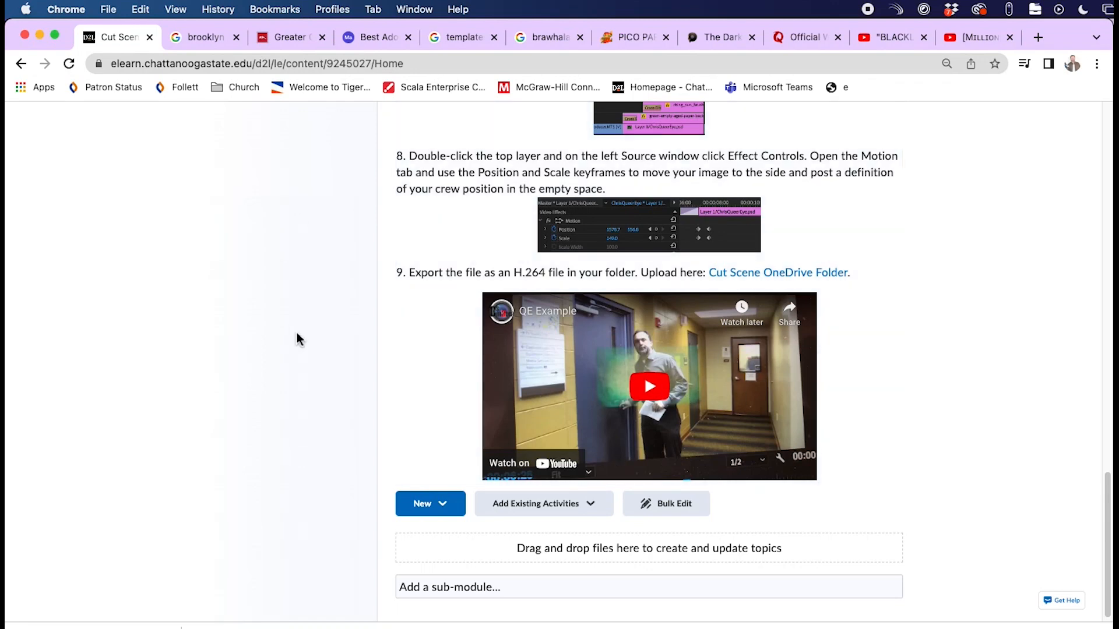
pyautogui.press('super+Tab')
pyautogui.press('super+Tab')
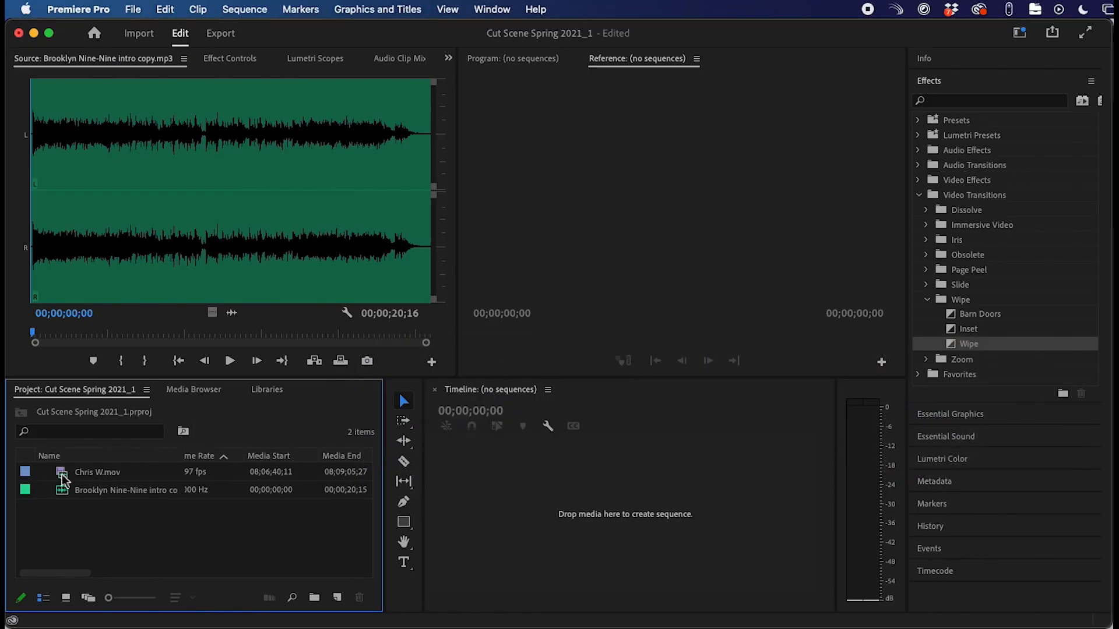
pyautogui.doubleClick(64, 481)
pyautogui.moveTo(327, 330); pyautogui.dragTo(383, 332)
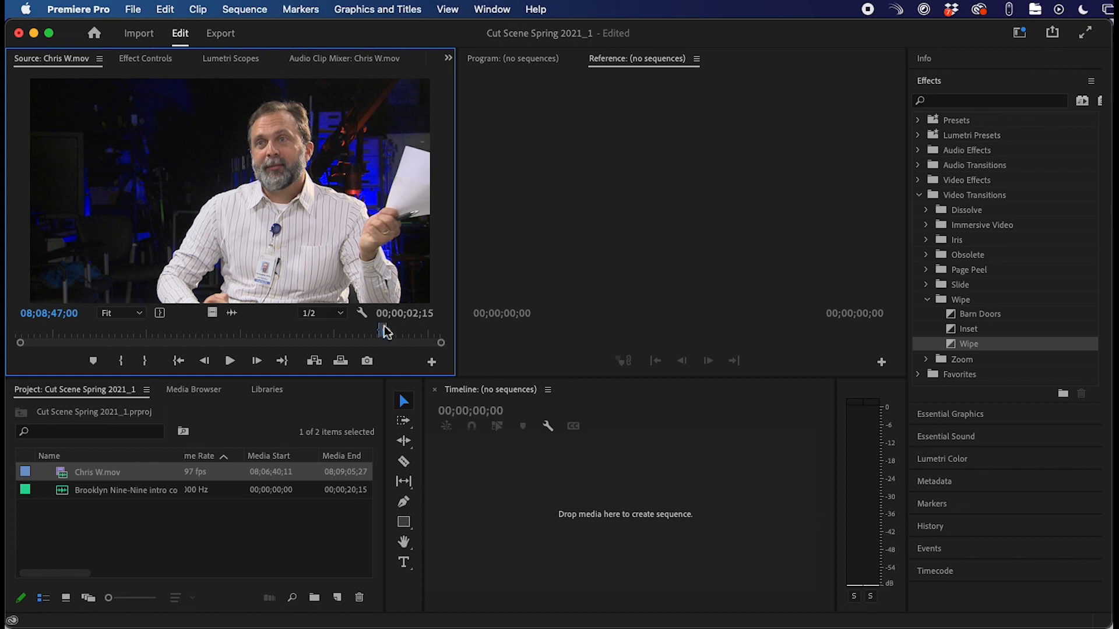
pyautogui.moveTo(383, 331); pyautogui.dragTo(382, 331)
pyautogui.press('space')
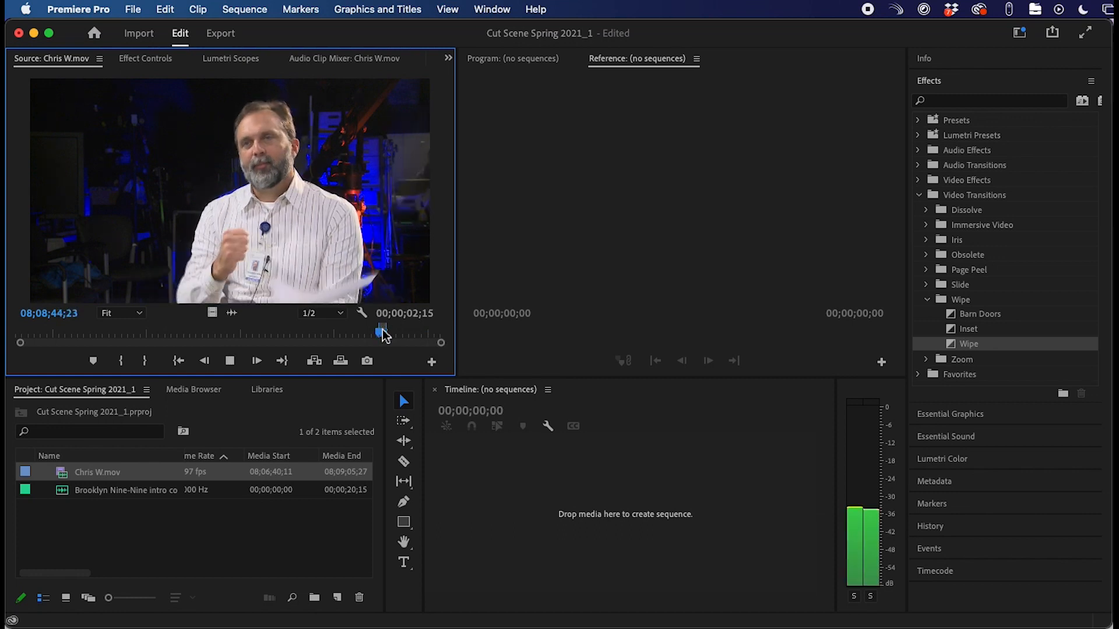
pyautogui.press('space')
pyautogui.press('o')
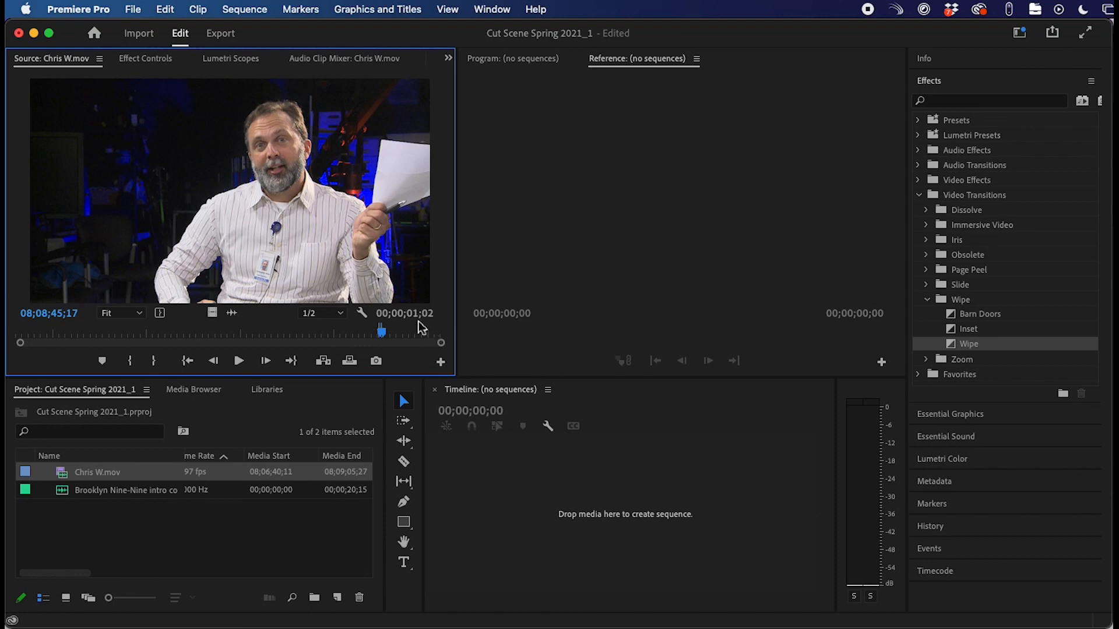
pyautogui.press('space')
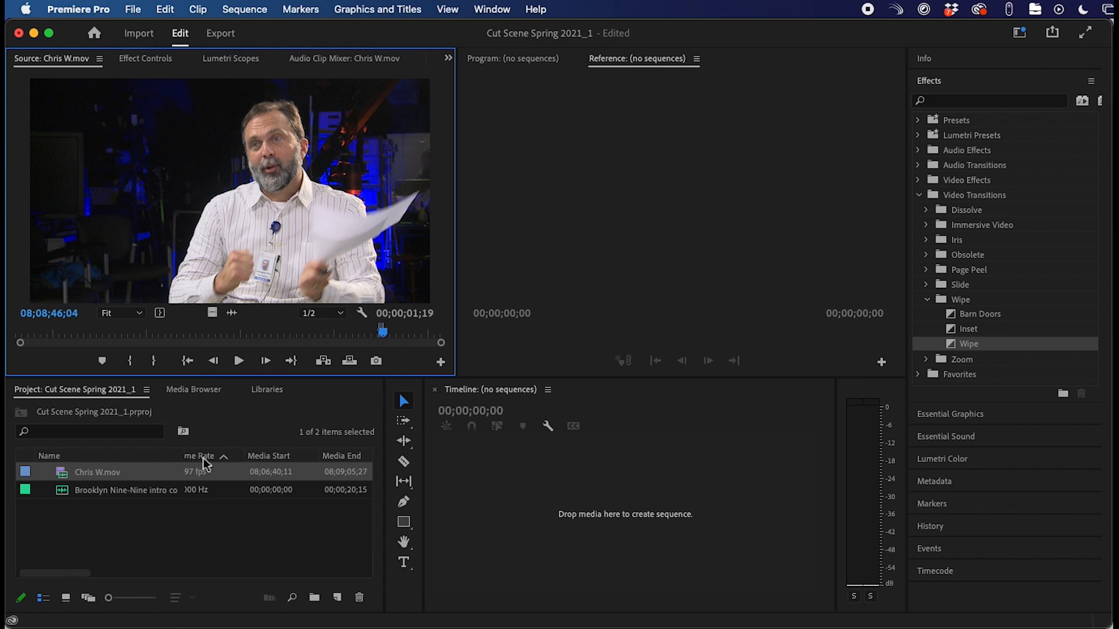
# - Make a new sequence from Chris W.mov and rename it Chris Cut Scene
pyautogui.rightClick(62, 472)
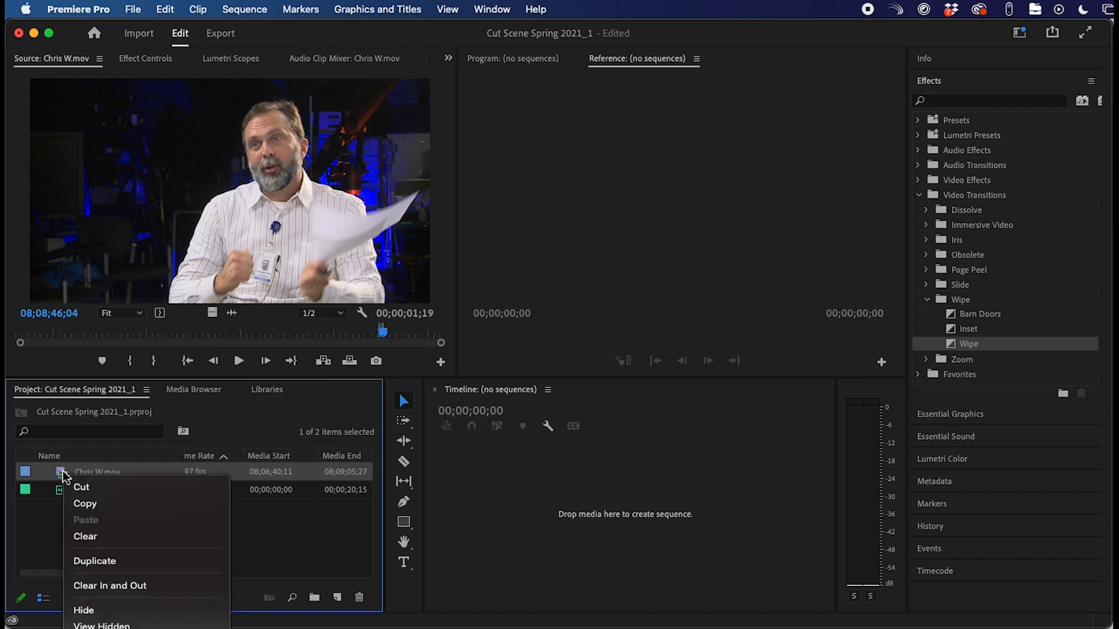
pyautogui.scroll(-15, 145, 559)
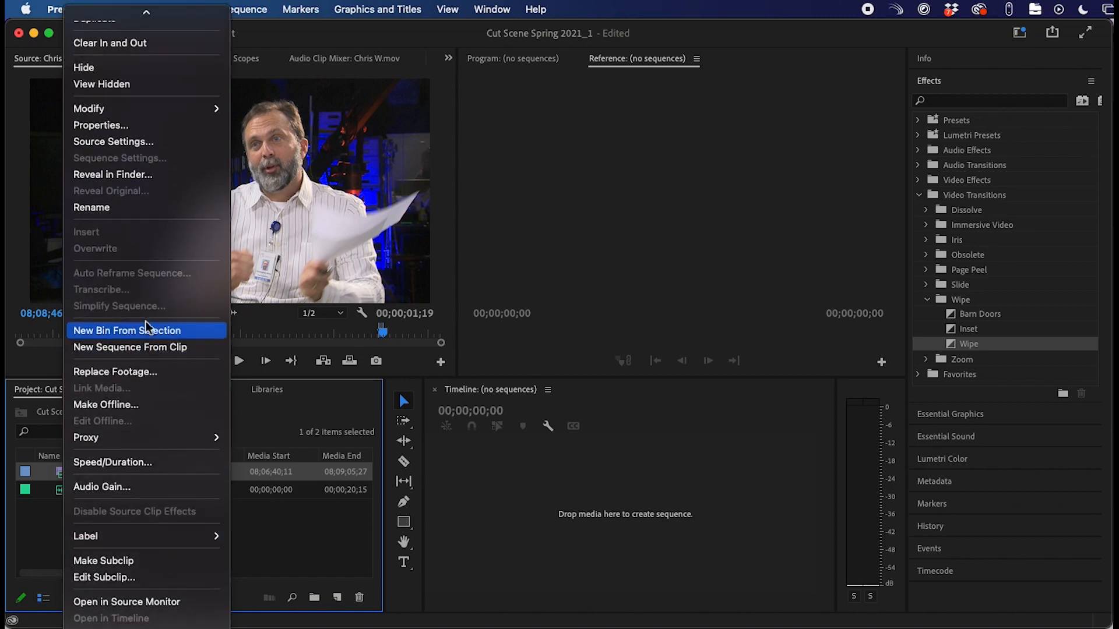
pyautogui.click(159, 351)
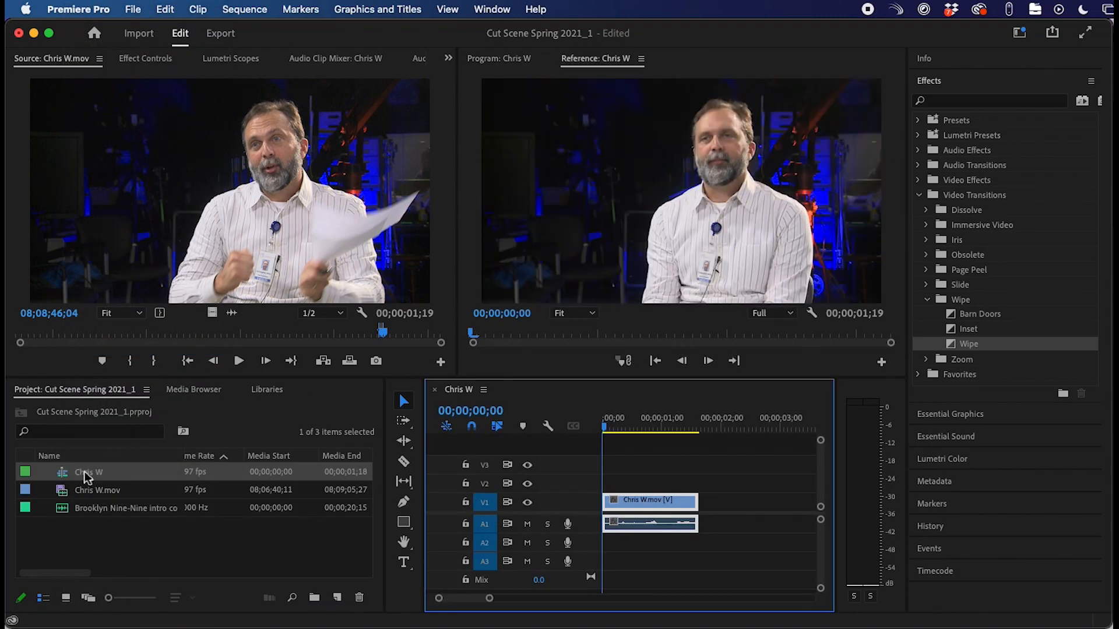
pyautogui.click(87, 477)
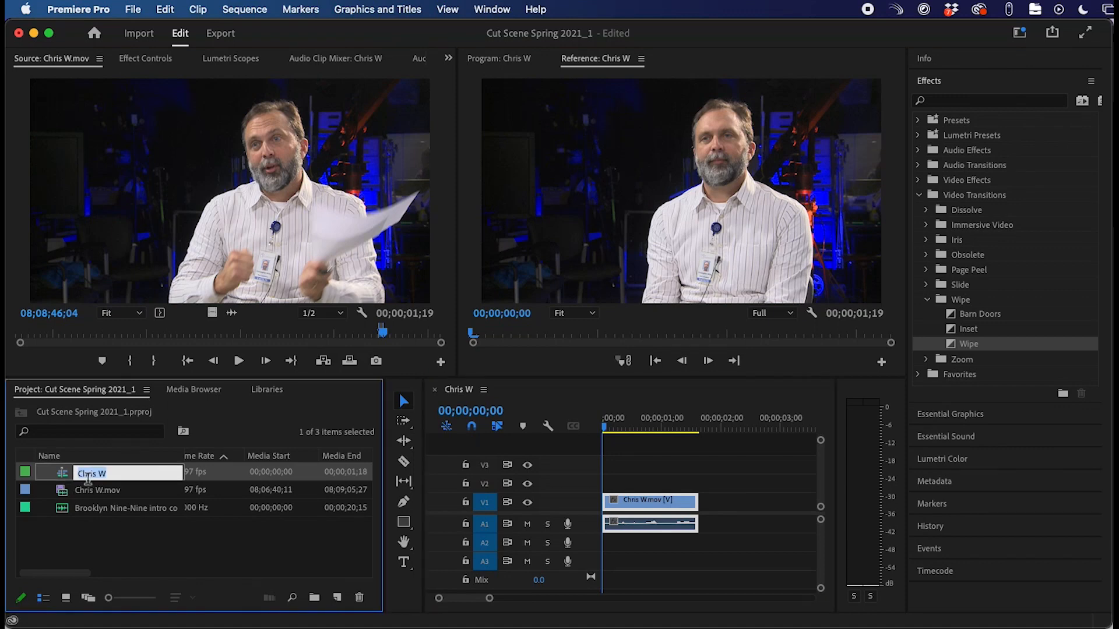
pyautogui.click(118, 477)
pyautogui.click(149, 535)
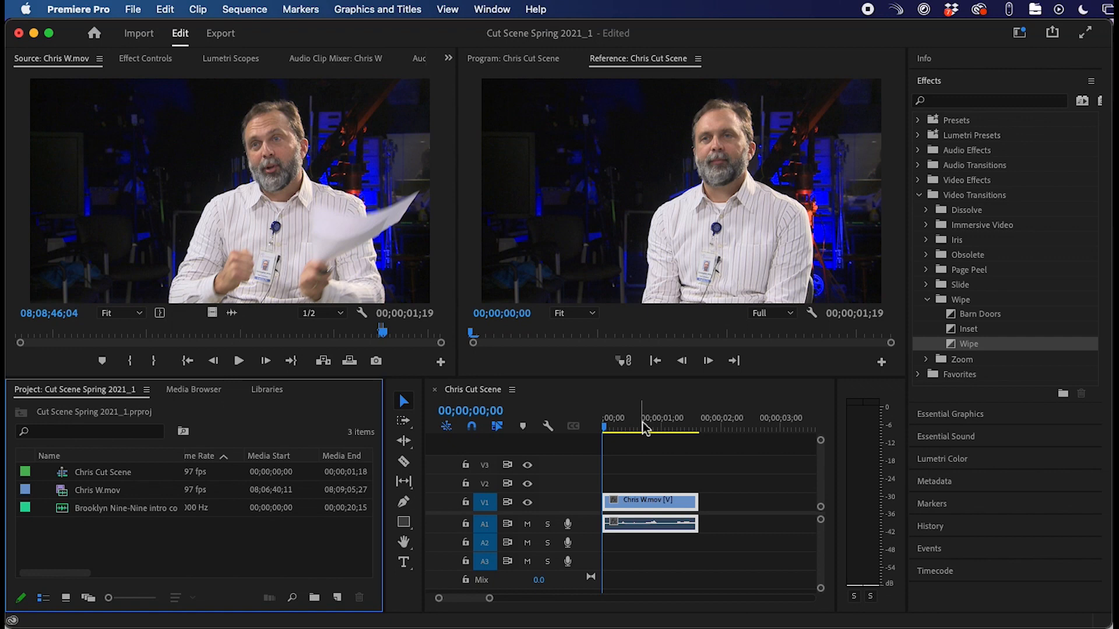
# - Park the playhead on the sequence's last frame at 00;00;01;18 and open the Program monitor Button Editor
pyautogui.press('Down')
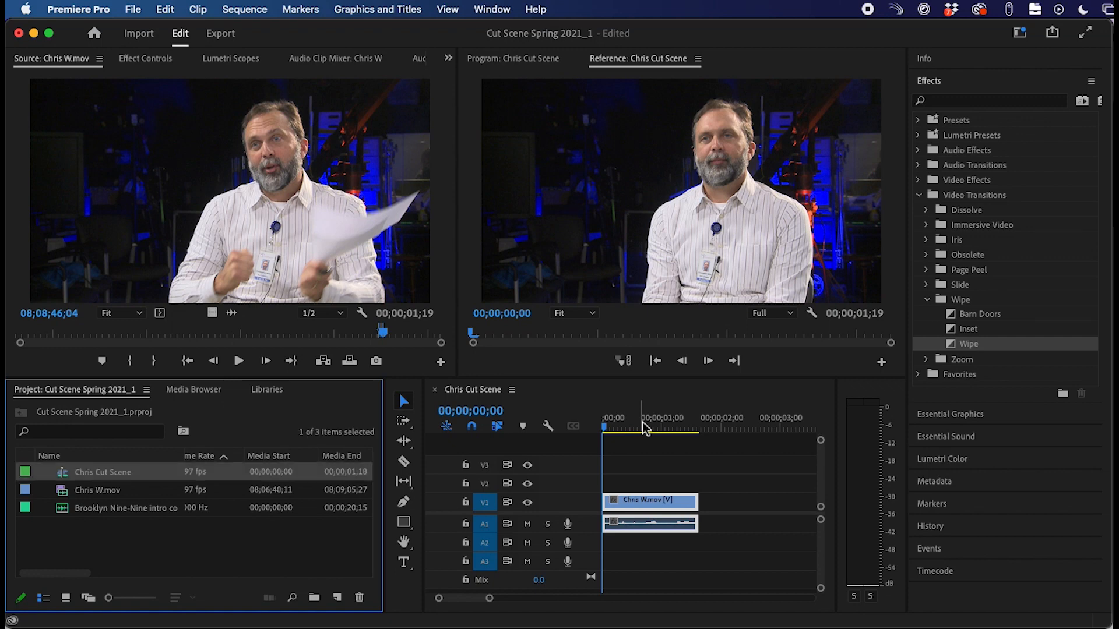
pyautogui.click(651, 428)
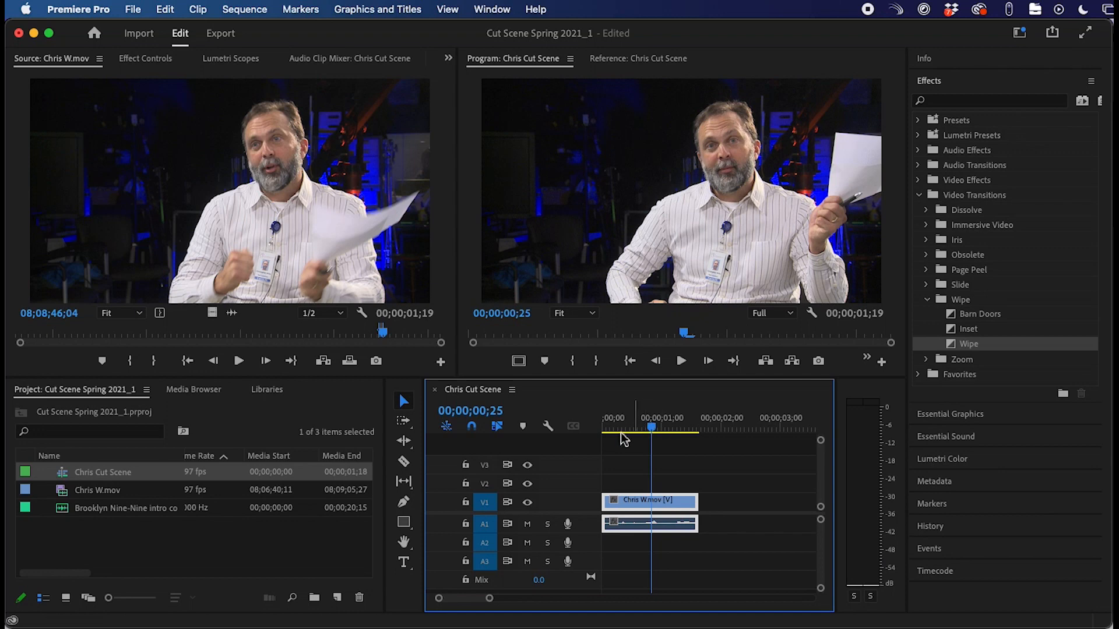
pyautogui.press('Left')
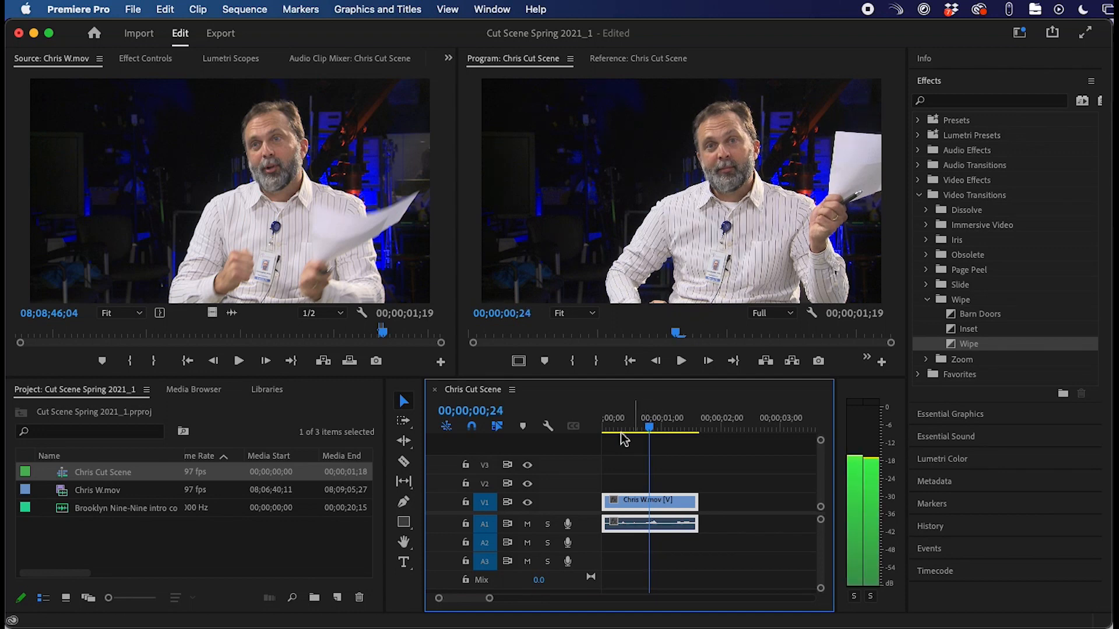
pyautogui.press('Left')
pyautogui.press('Right')
pyautogui.press('Right')
pyautogui.press('Right')
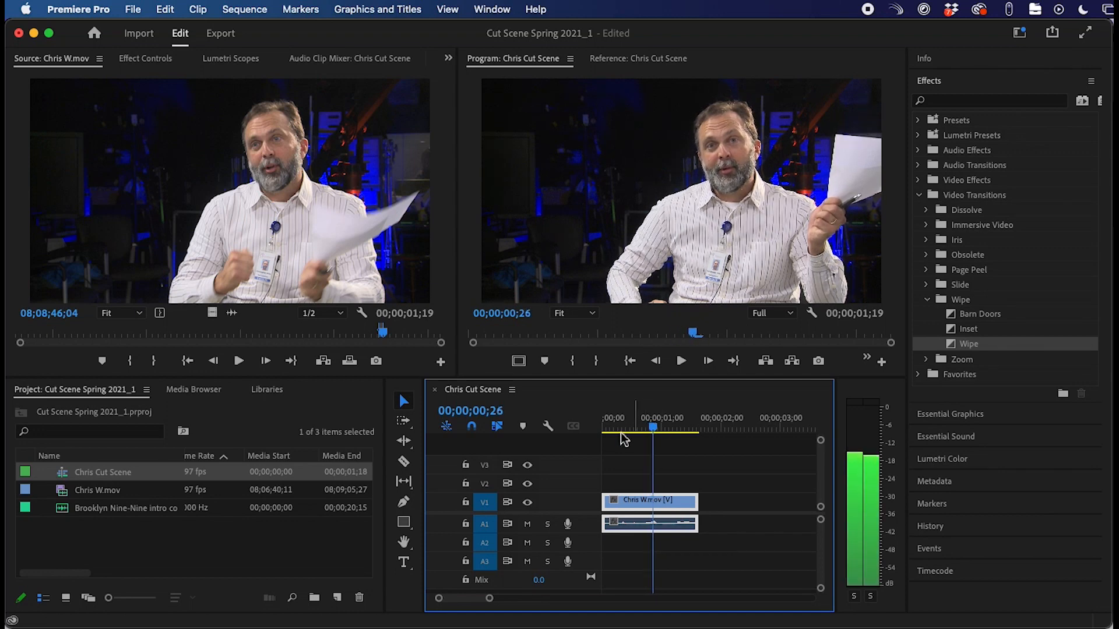
pyautogui.press('End')
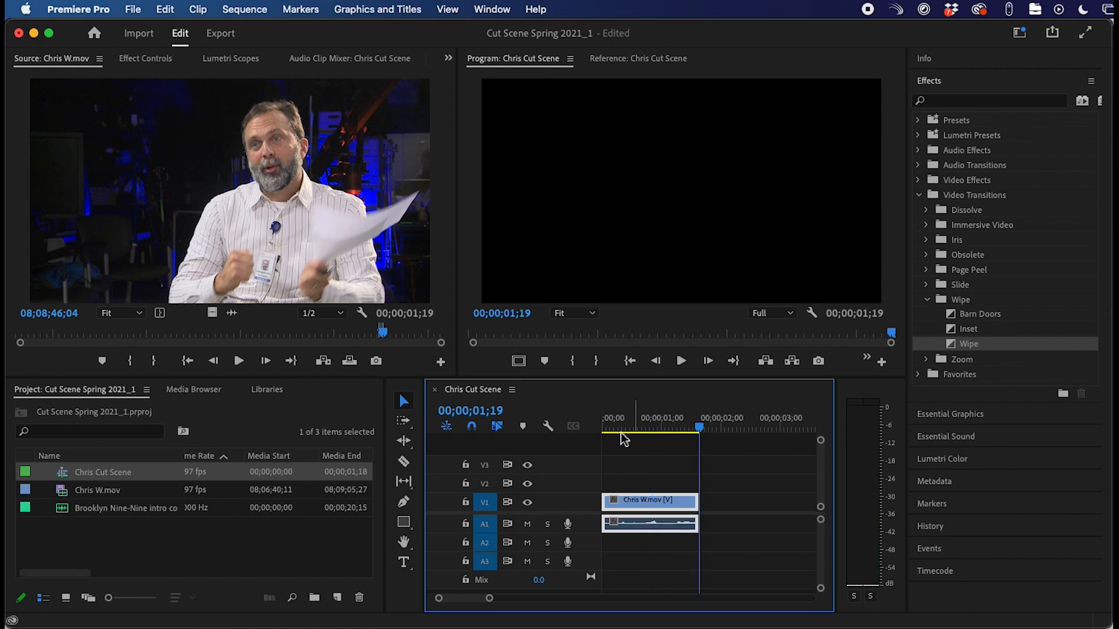
pyautogui.press('Left')
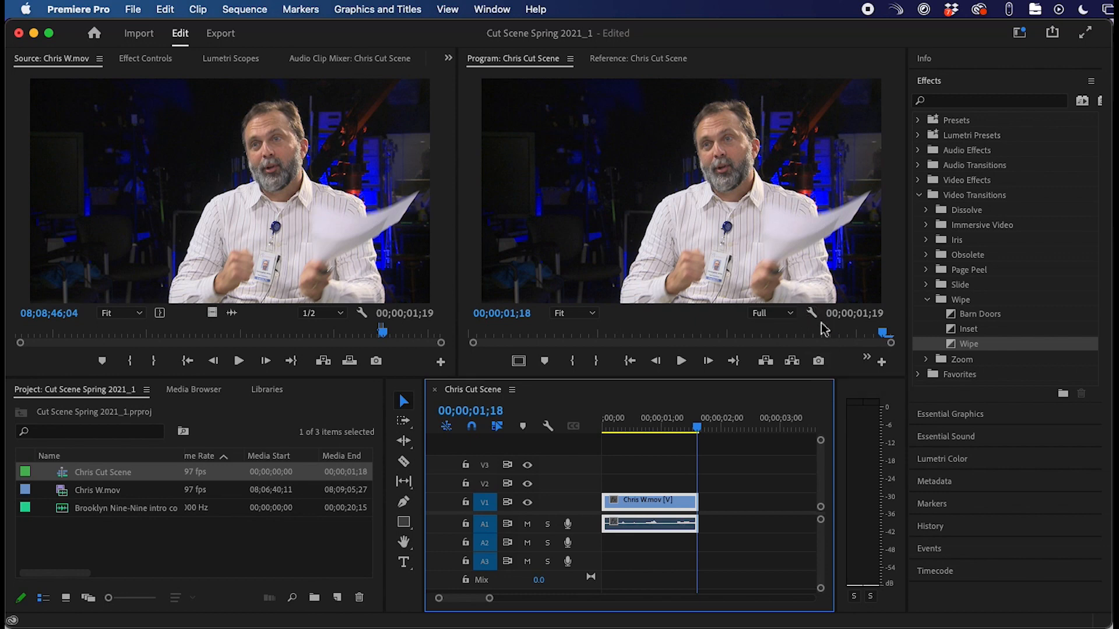
pyautogui.click(882, 362)
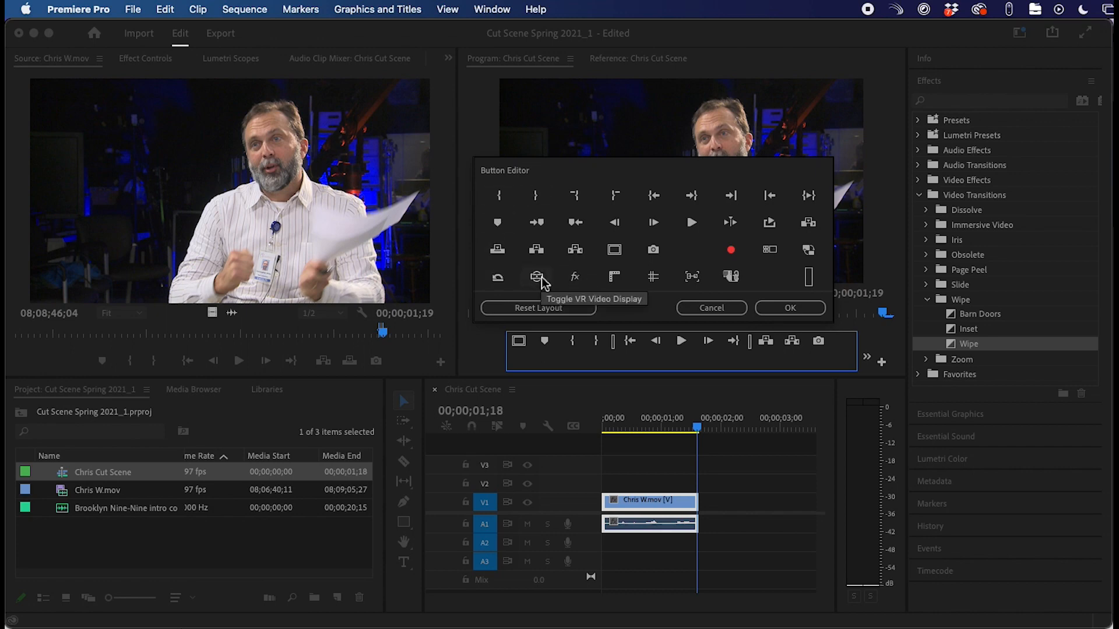
# - Add the VR video display toggle to the Program monitor's button bar
pyautogui.moveTo(537, 277); pyautogui.dragTo(543, 366)
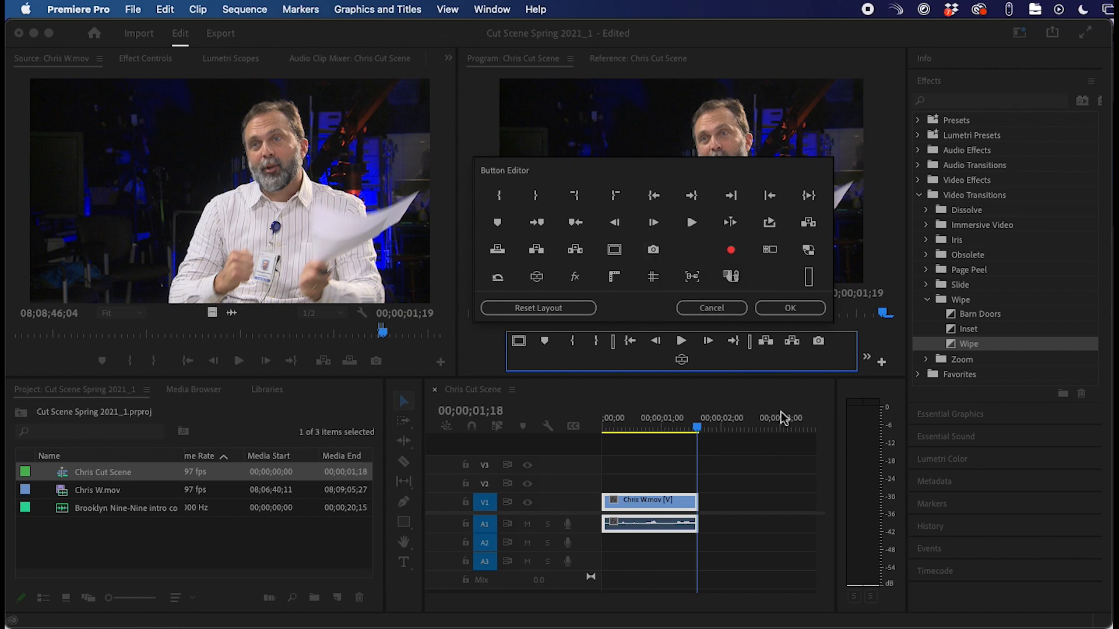
pyautogui.click(792, 311)
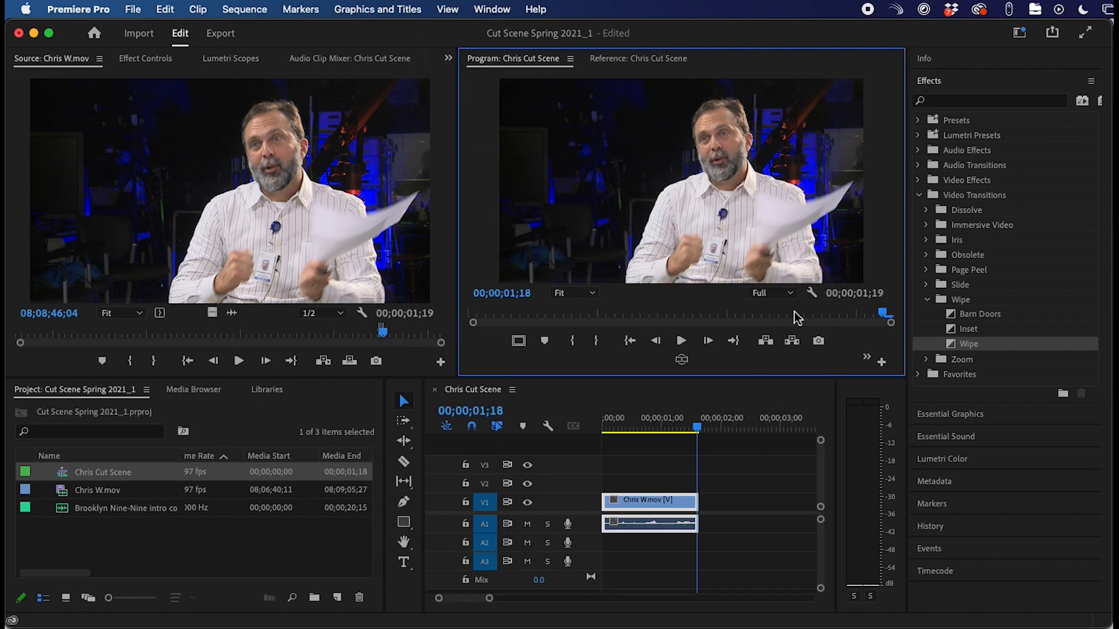
pyautogui.click(819, 341)
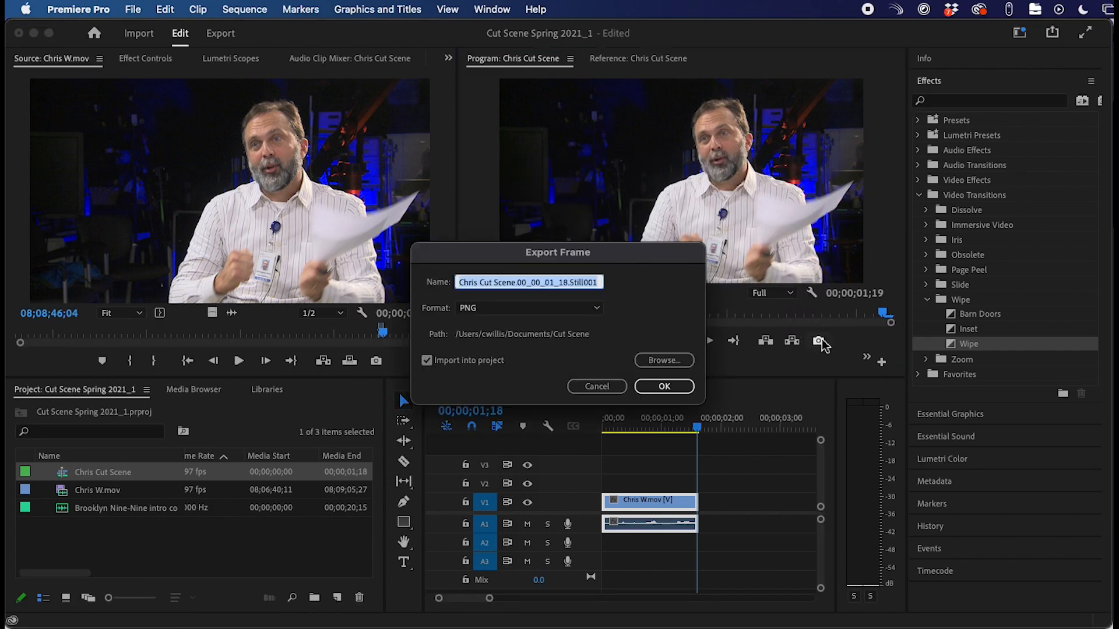
# - Export the frame as PNG 'Chris Cut Scene' to the Cut Scene folder, without importing into the project
pyautogui.click(479, 282)
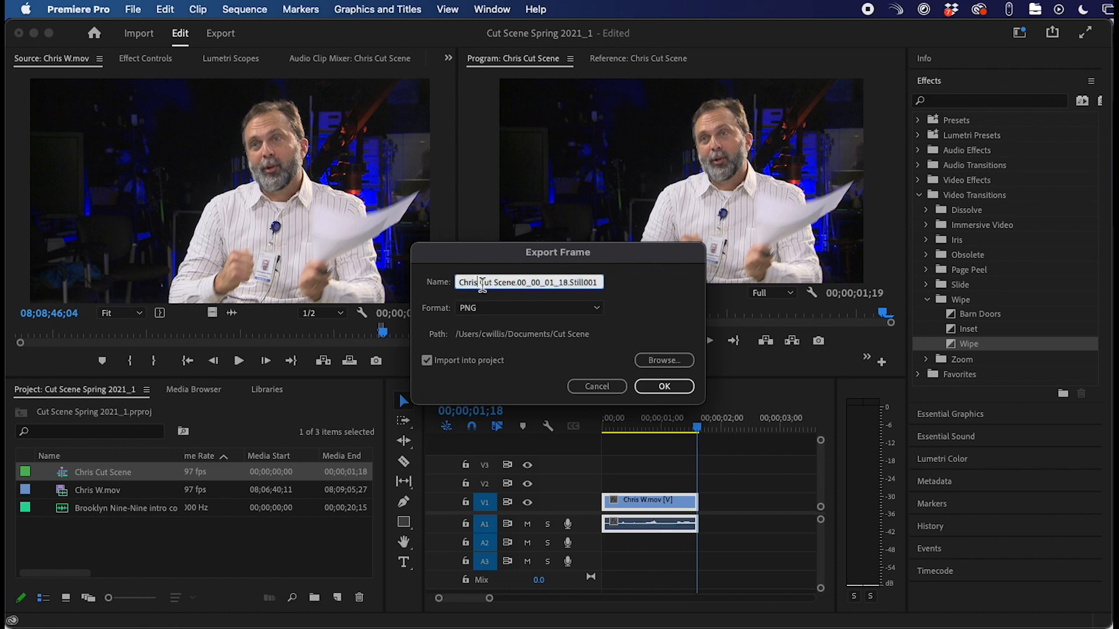
pyautogui.moveTo(515, 283); pyautogui.dragTo(645, 296)
pyautogui.press('BackSpace')
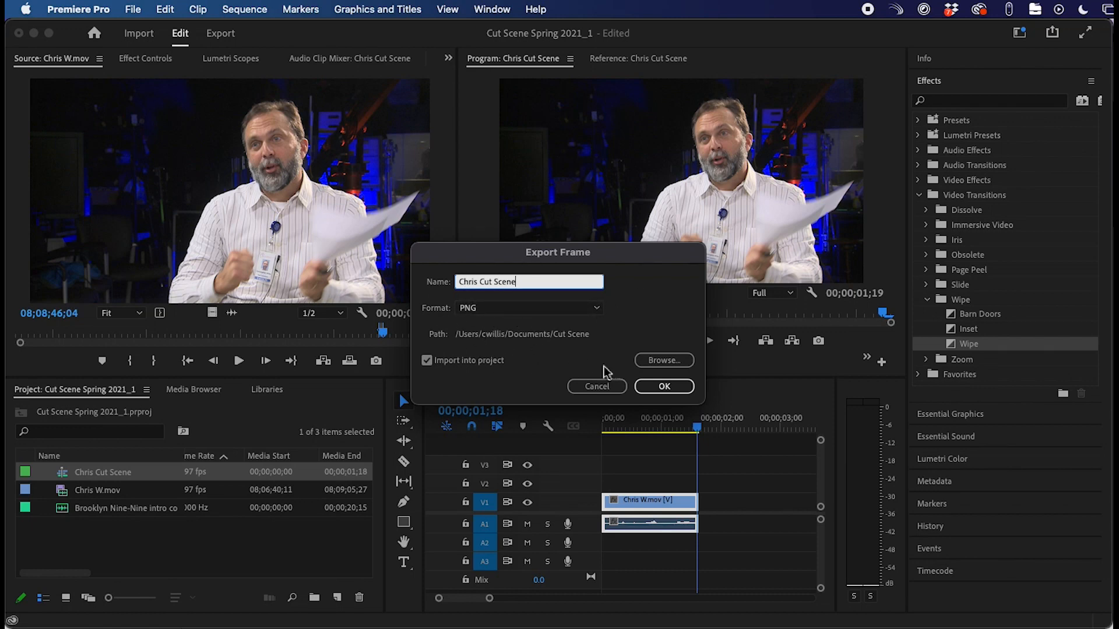
pyautogui.click(427, 360)
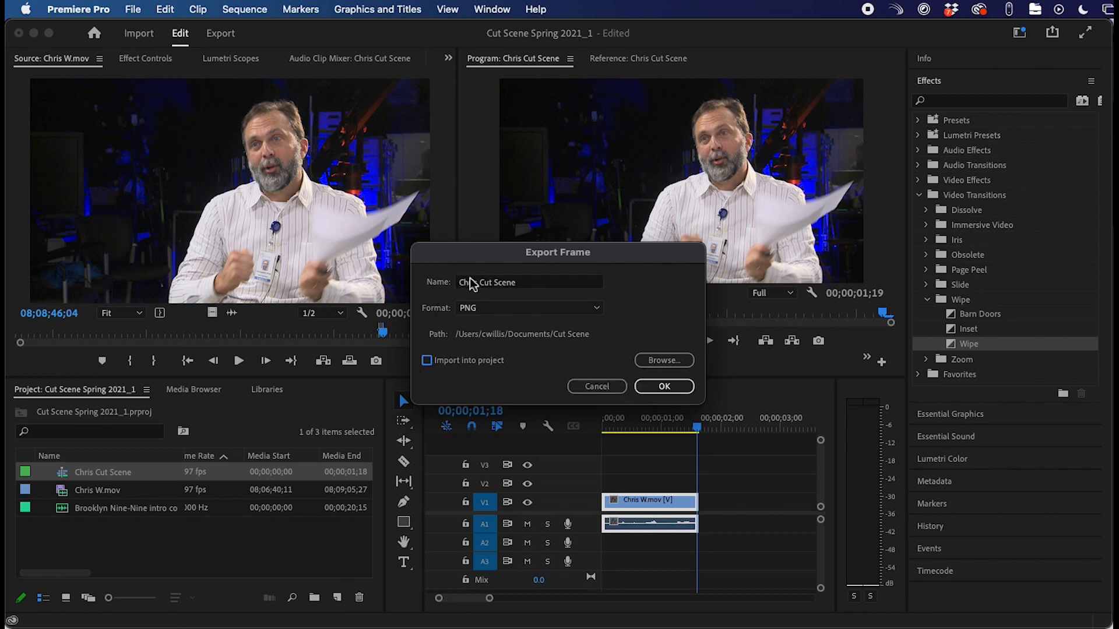
pyautogui.click(665, 389)
pyautogui.click(671, 361)
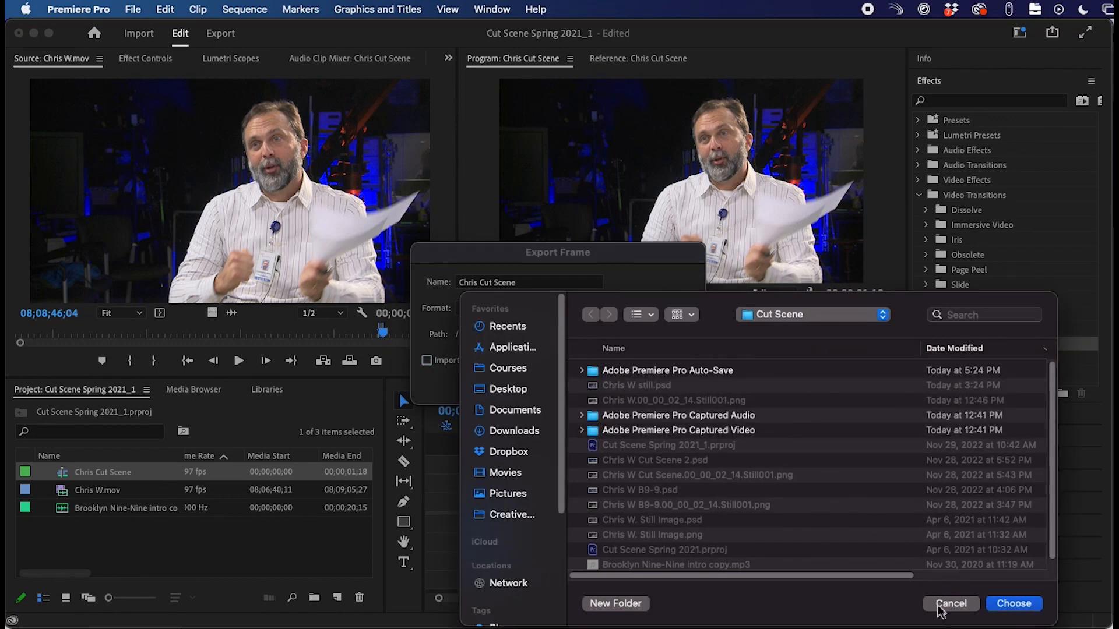
pyautogui.click(961, 606)
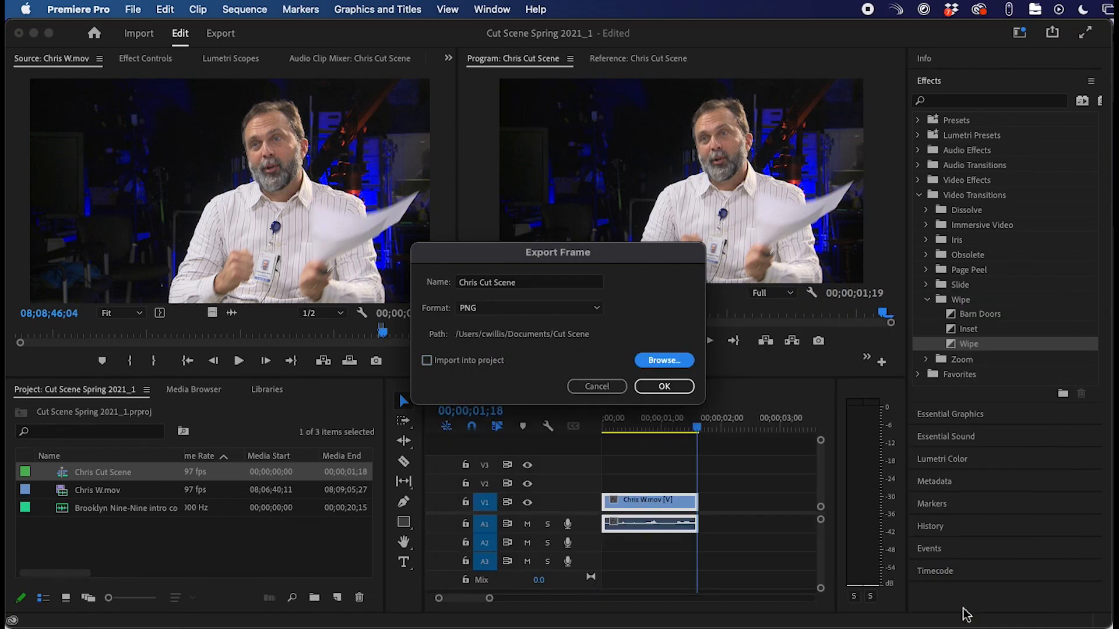
pyautogui.click(662, 387)
pyautogui.press('super+Tab')
pyautogui.press('super+Tab')
pyautogui.press('super+Tab')
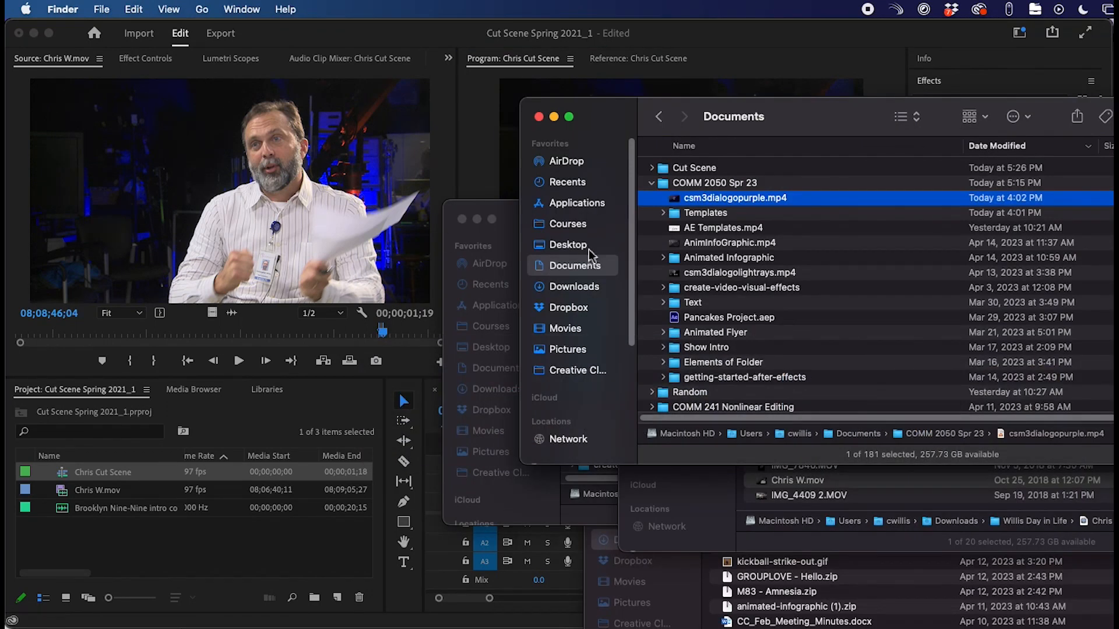
# - Find Chris Cut Scene.png in Documents > Cut Scene and open it in Adobe Photoshop 2023
pyautogui.click(568, 267)
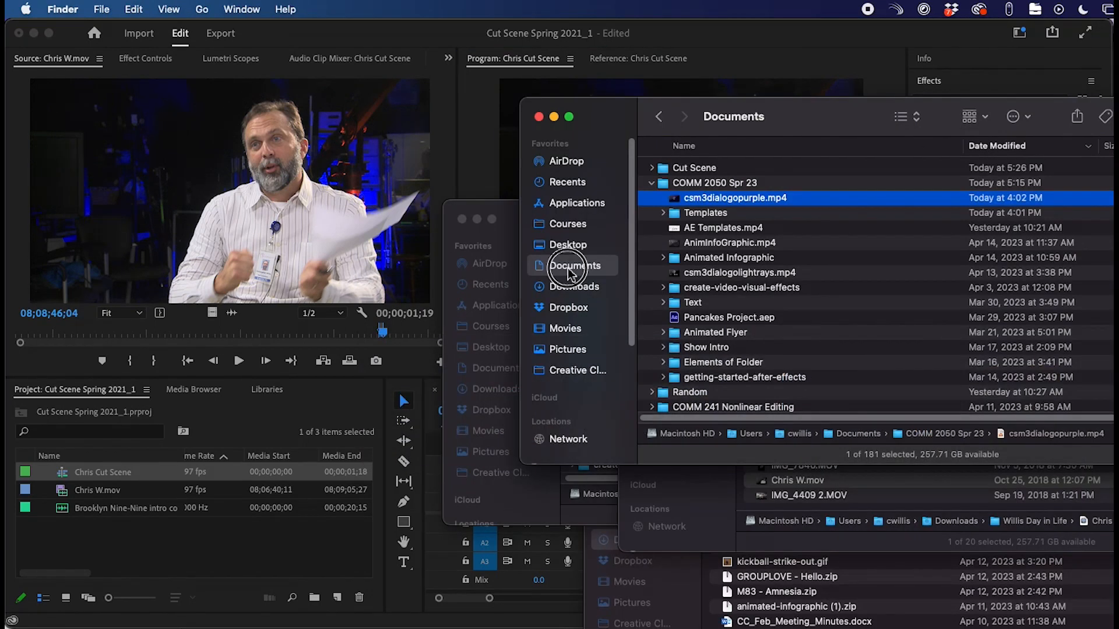
pyautogui.click(653, 184)
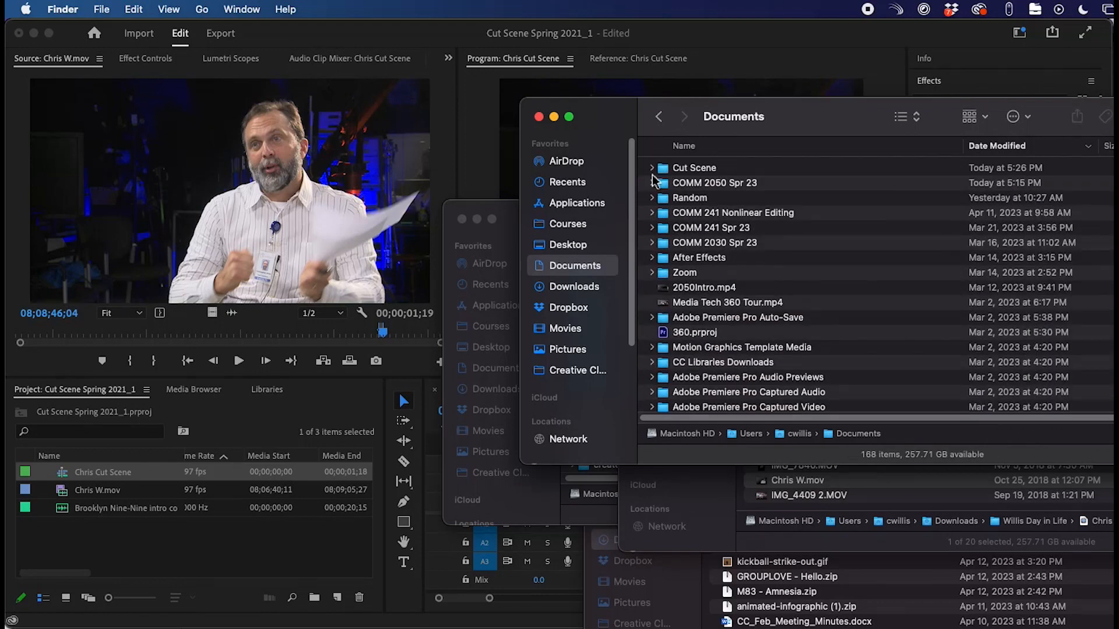
pyautogui.click(652, 169)
pyautogui.click(710, 184)
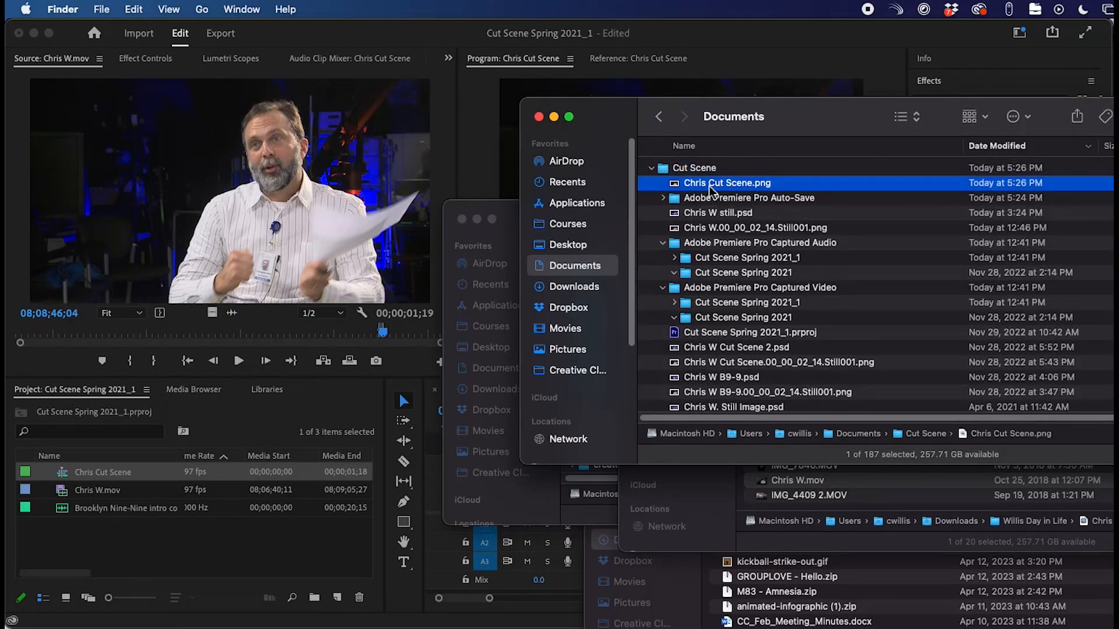
pyautogui.press('space')
pyautogui.press('space')
pyautogui.rightClick(709, 186)
pyautogui.moveTo(758, 210)
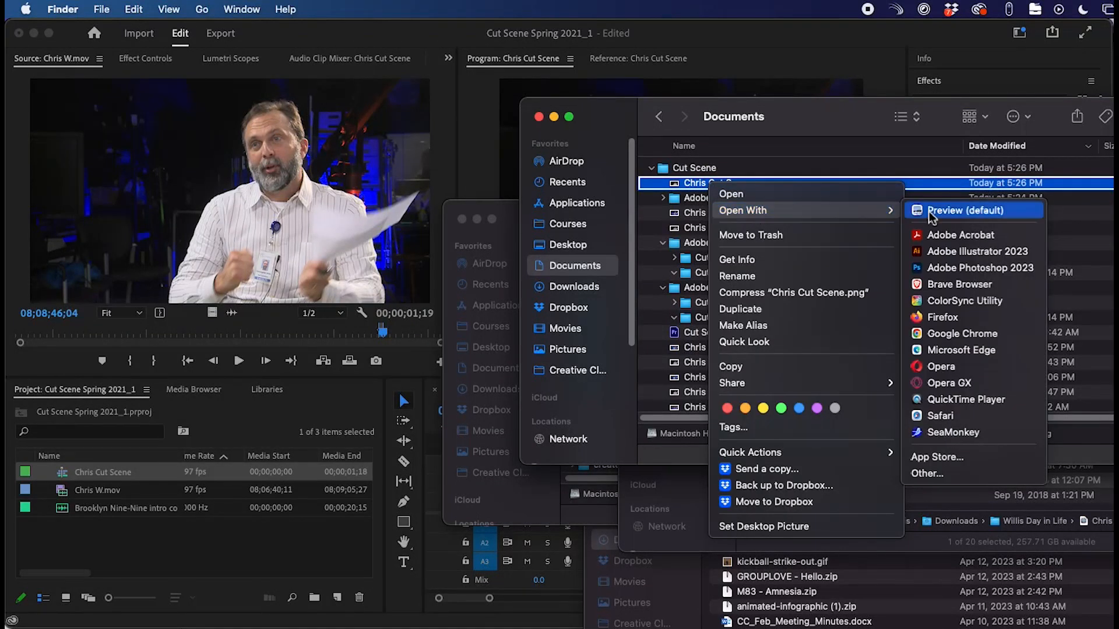
pyautogui.click(946, 269)
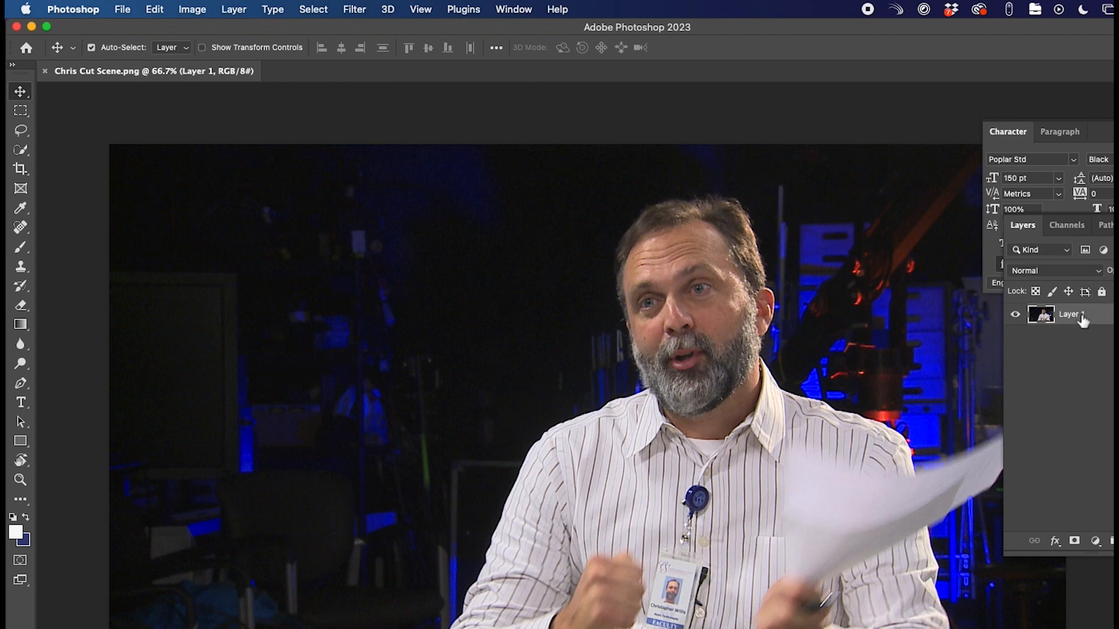
# - Duplicate Layer 1 as a new layer named Chris body
pyautogui.rightClick(1082, 317)
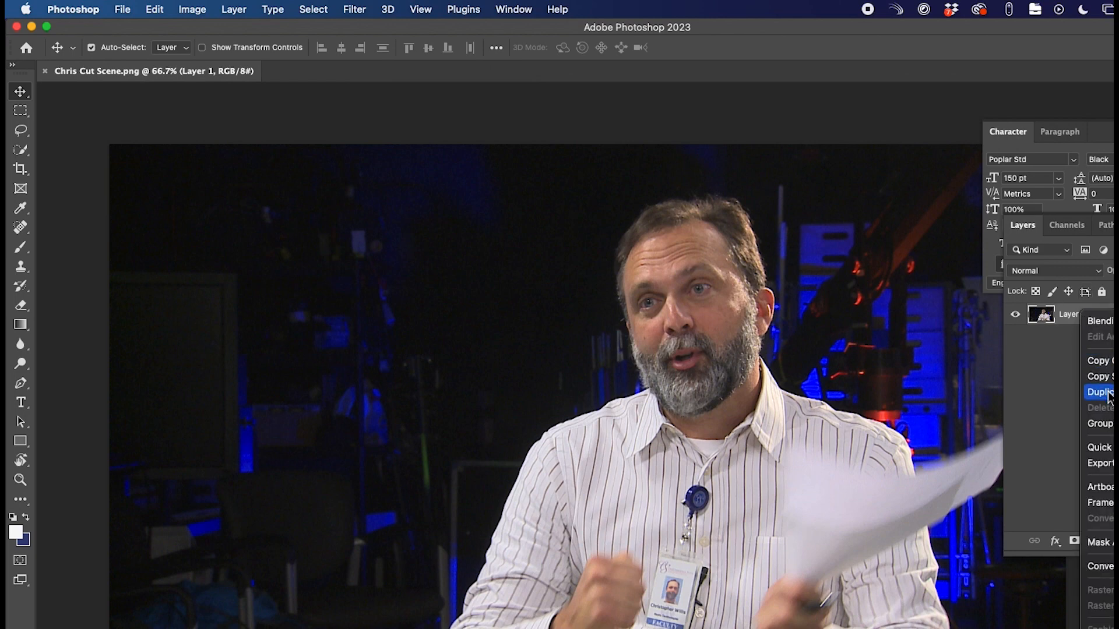
pyautogui.click(1101, 393)
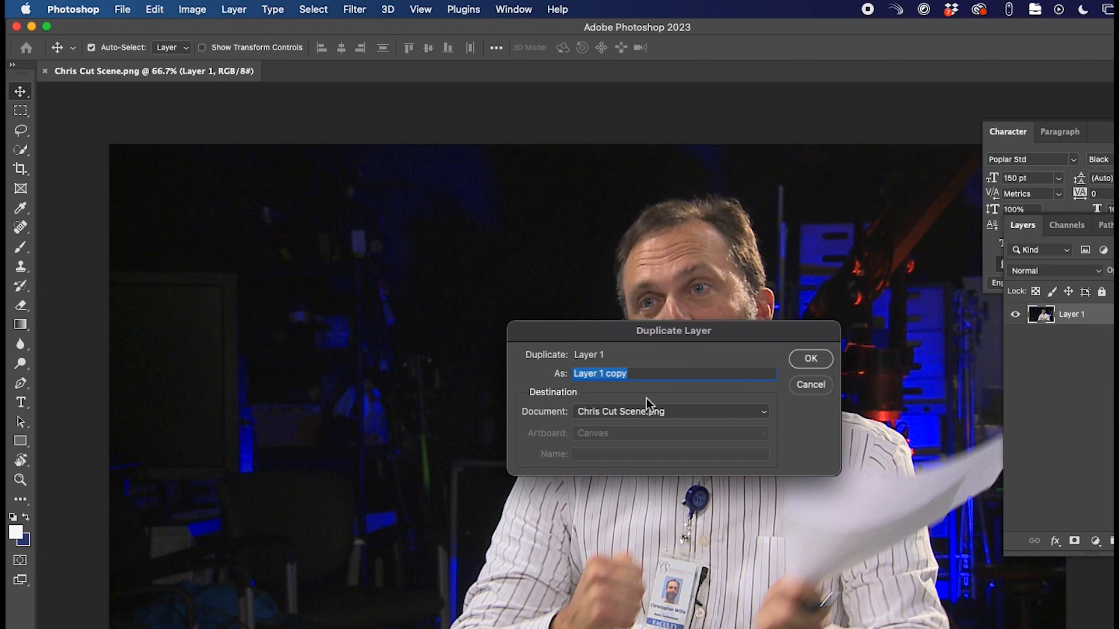
pyautogui.write('Chris body')
pyautogui.click(810, 359)
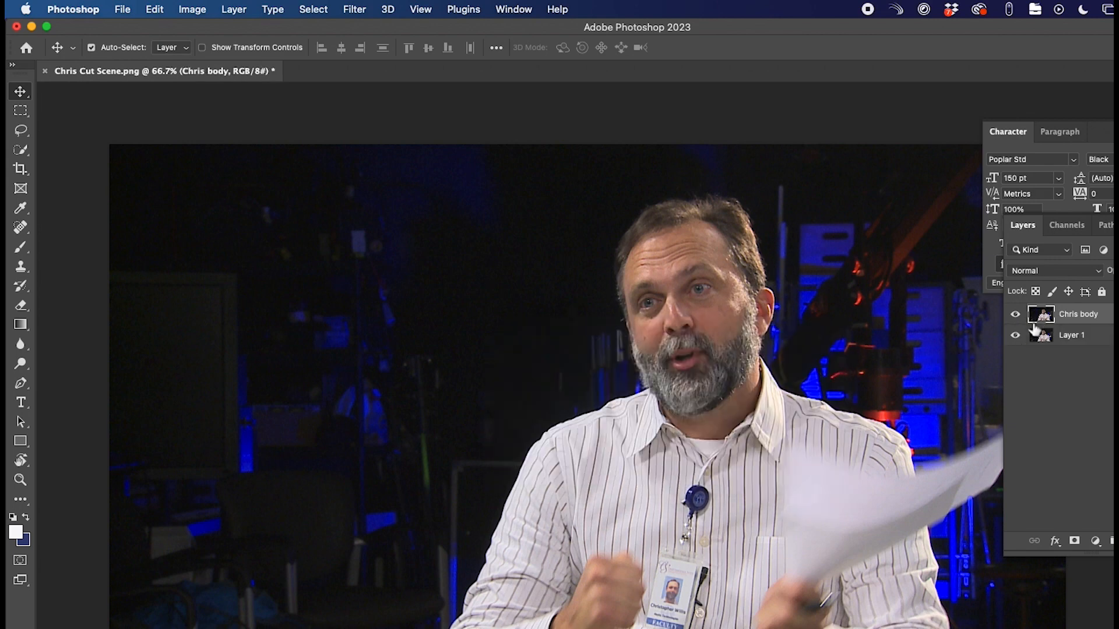
# - Rename the original Layer 1 to Background and hide it
pyautogui.click(1073, 344)
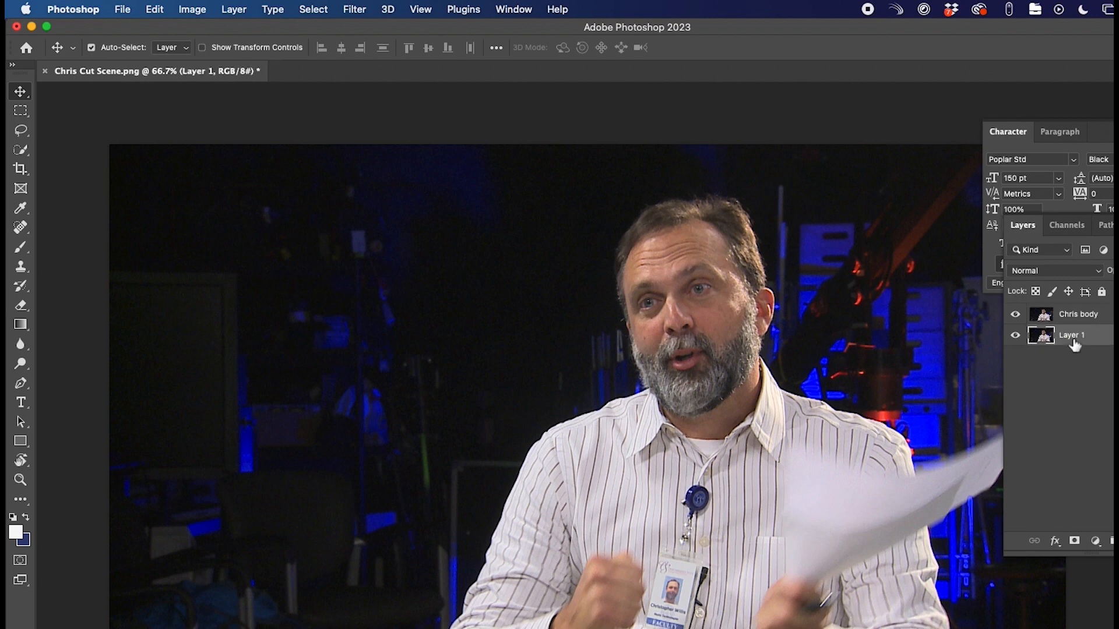
pyautogui.doubleClick(1073, 338)
pyautogui.write('Background')
pyautogui.press('Return')
pyautogui.click(1072, 319)
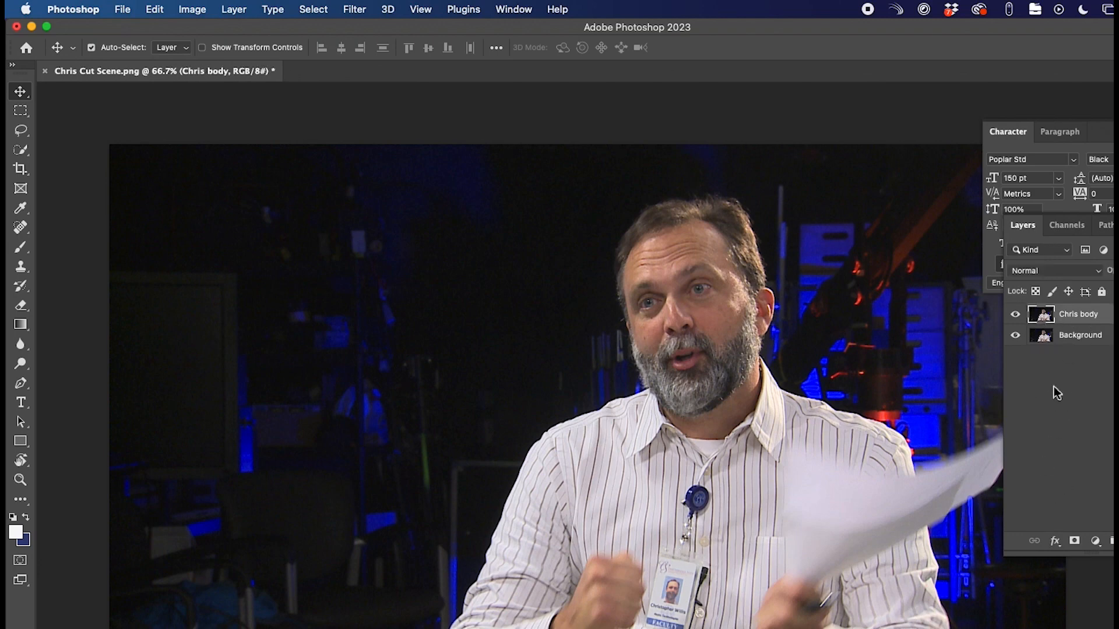
pyautogui.click(1016, 336)
# - With the Object Selection Tool, lasso around the man and try adding the paper
pyautogui.click(23, 149)
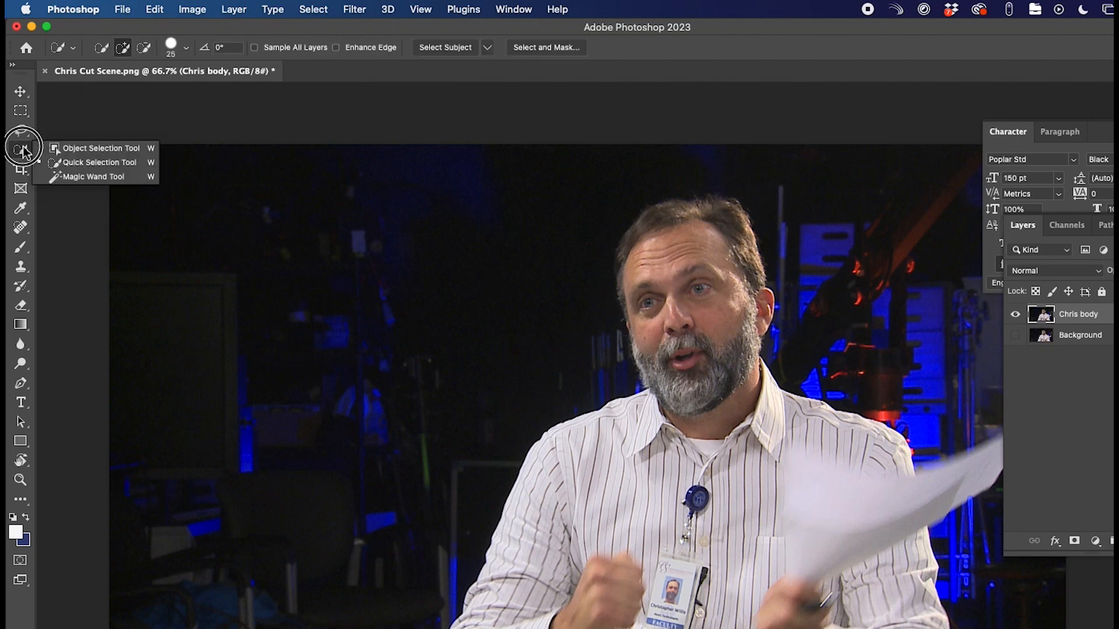
pyautogui.click(82, 149)
pyautogui.moveTo(427, 194)
pyautogui.mouseDown()
pyautogui.moveTo(651, 359)
pyautogui.moveTo(801, 526)
pyautogui.moveTo(875, 628)
pyautogui.mouseUp()
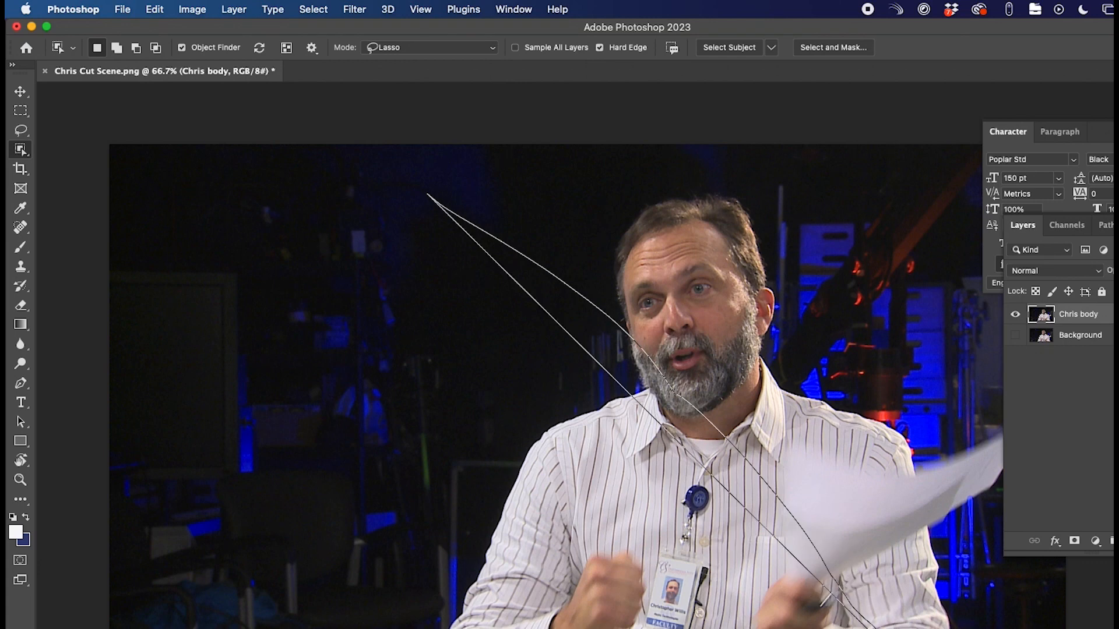
pyautogui.click(721, 298)
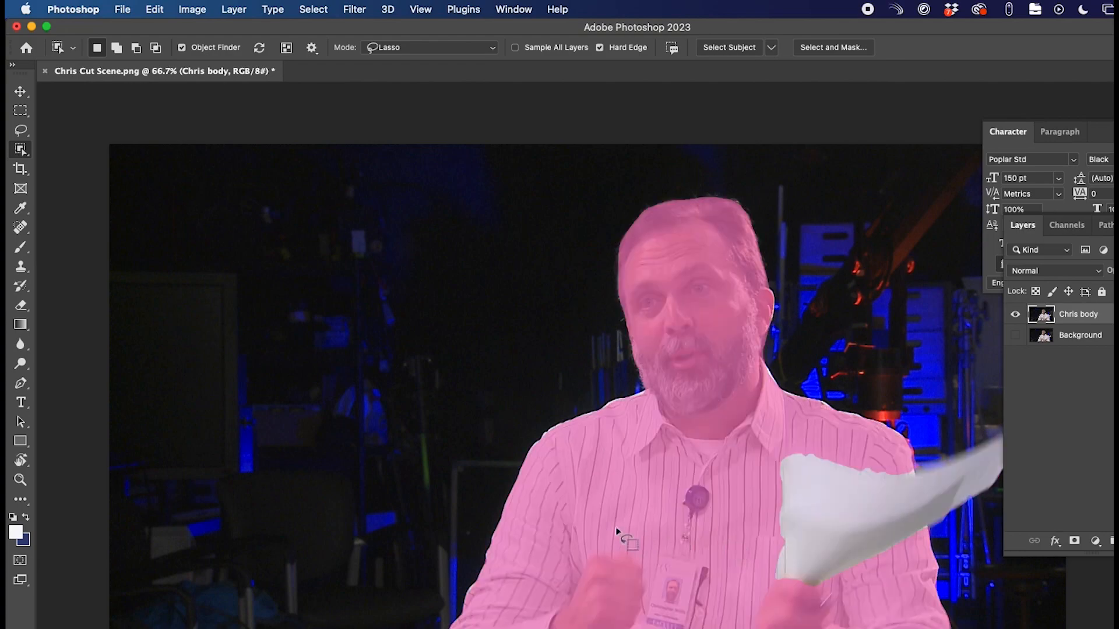
pyautogui.moveTo(840, 507); pyautogui.dragTo(905, 508)
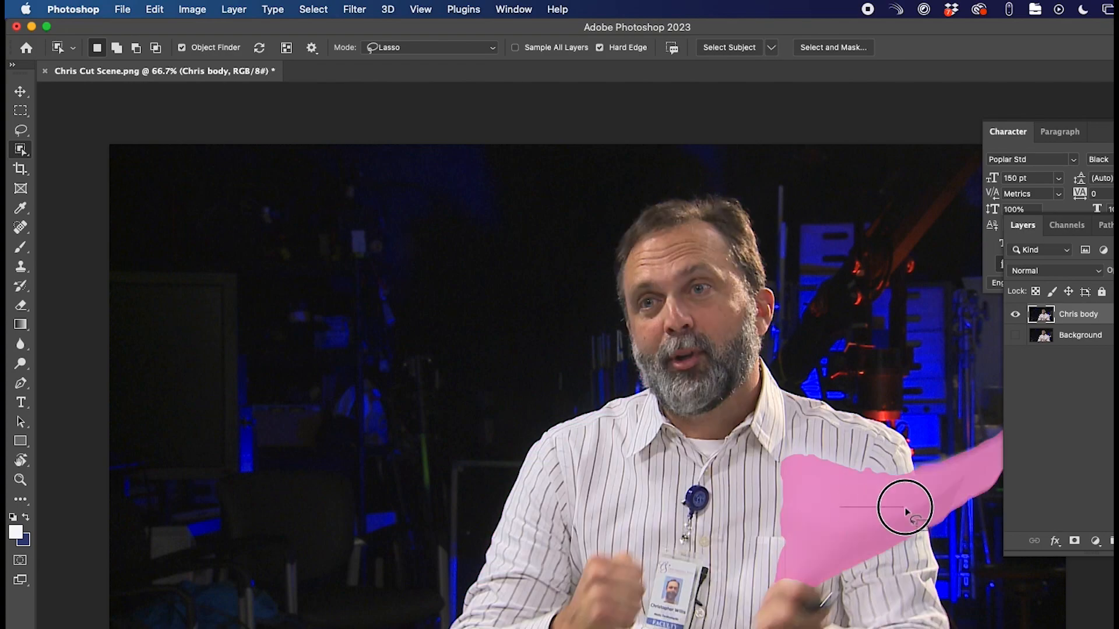
pyautogui.click(763, 300)
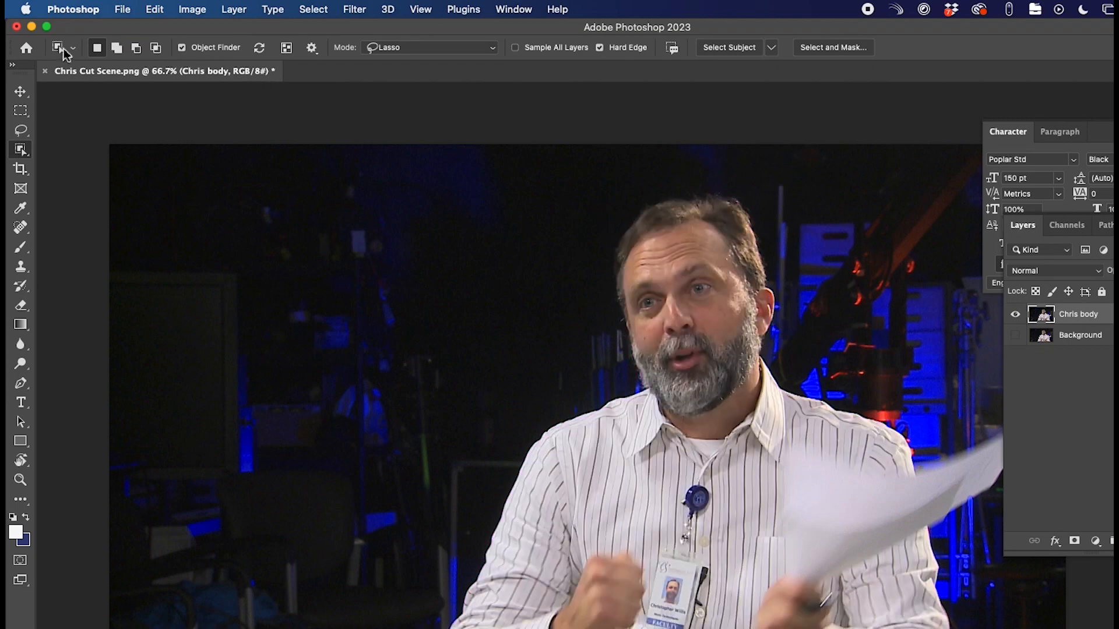
# - Loop around the man and paper together so both are selected
pyautogui.click(64, 52)
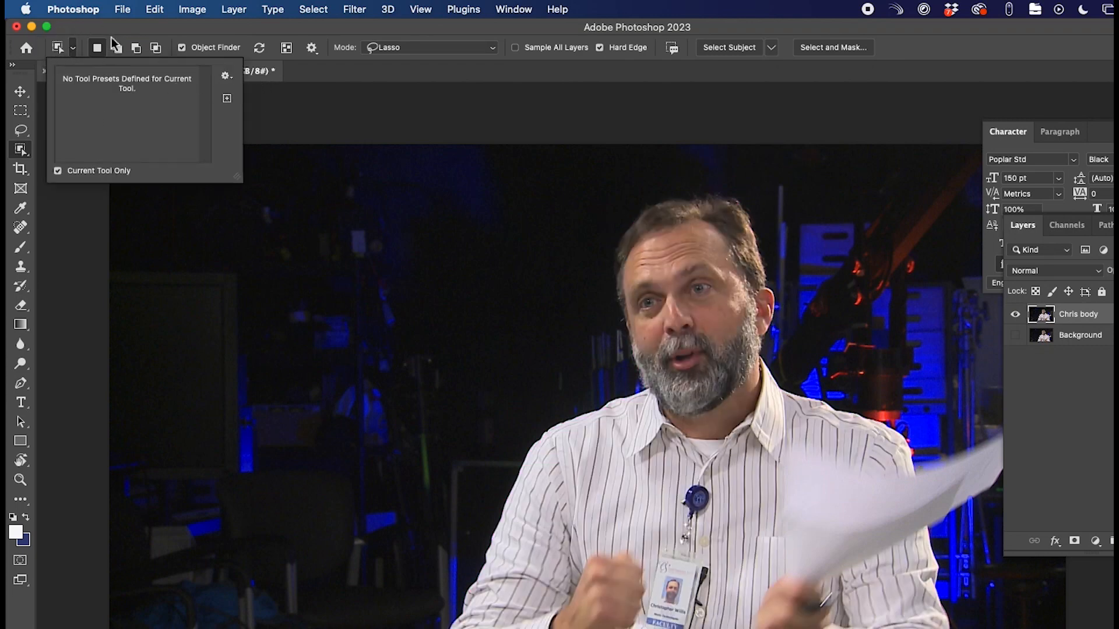
pyautogui.click(95, 50)
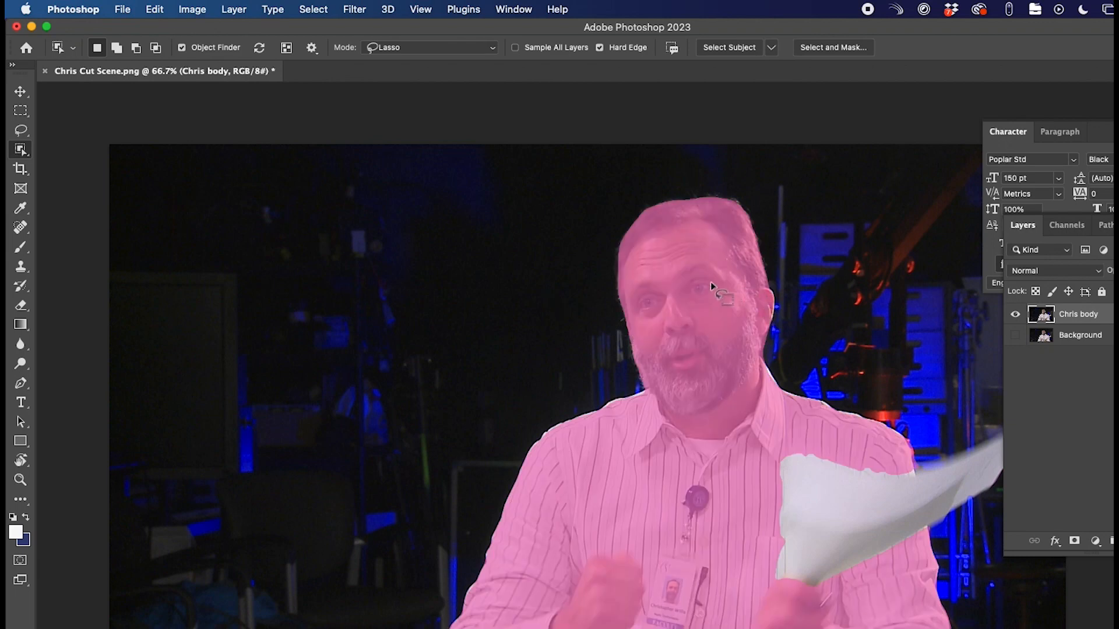
pyautogui.moveTo(878, 532)
pyautogui.mouseDown()
pyautogui.moveTo(724, 375)
pyautogui.moveTo(691, 324)
pyautogui.mouseUp()
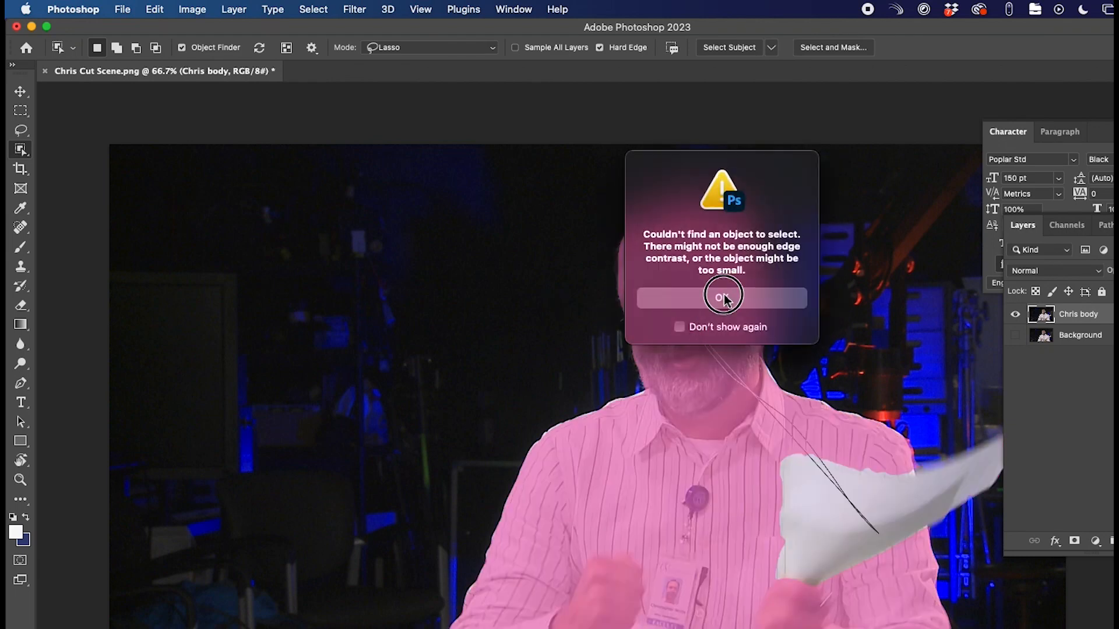
pyautogui.click(723, 297)
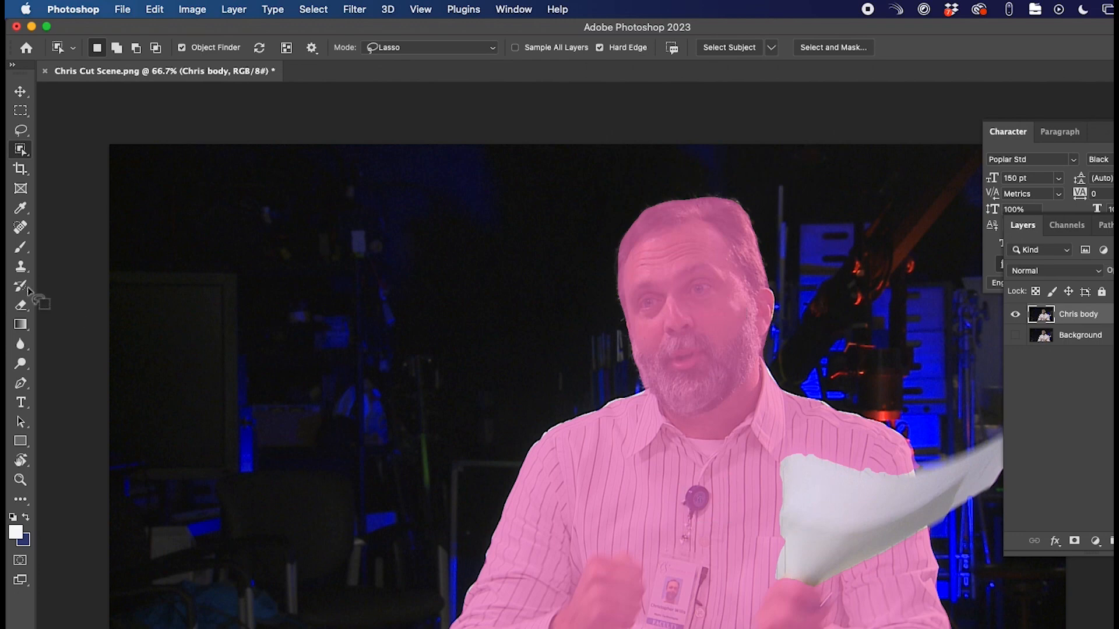
pyautogui.click(20, 150)
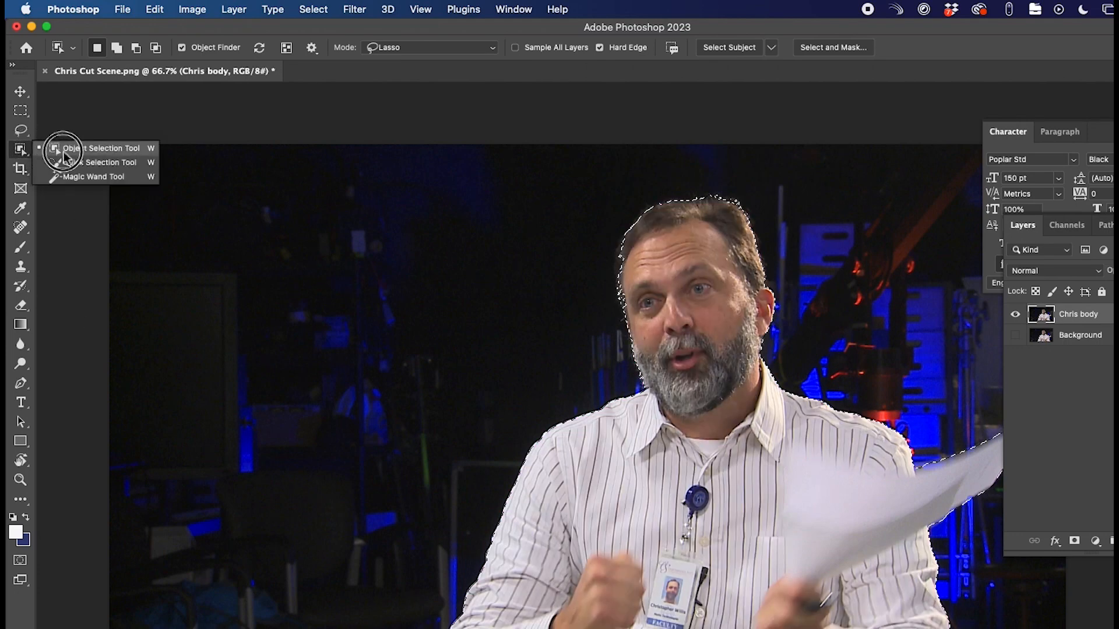
# - Invert the Quick Selection and delete the studio backdrop from the Chris body layer
pyautogui.click(76, 163)
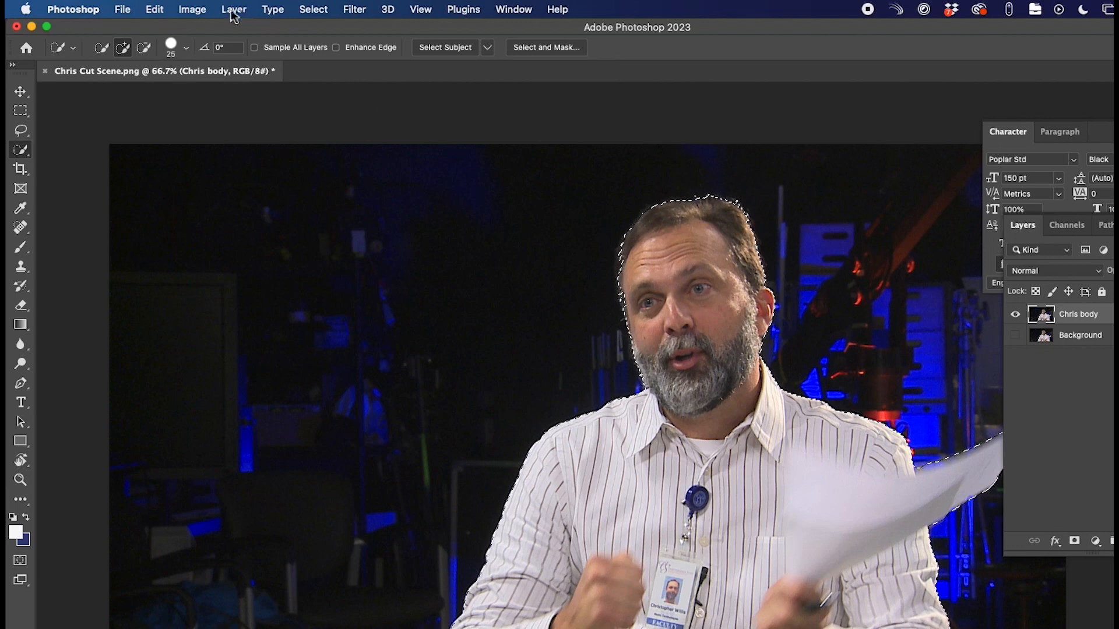
pyautogui.click(312, 9)
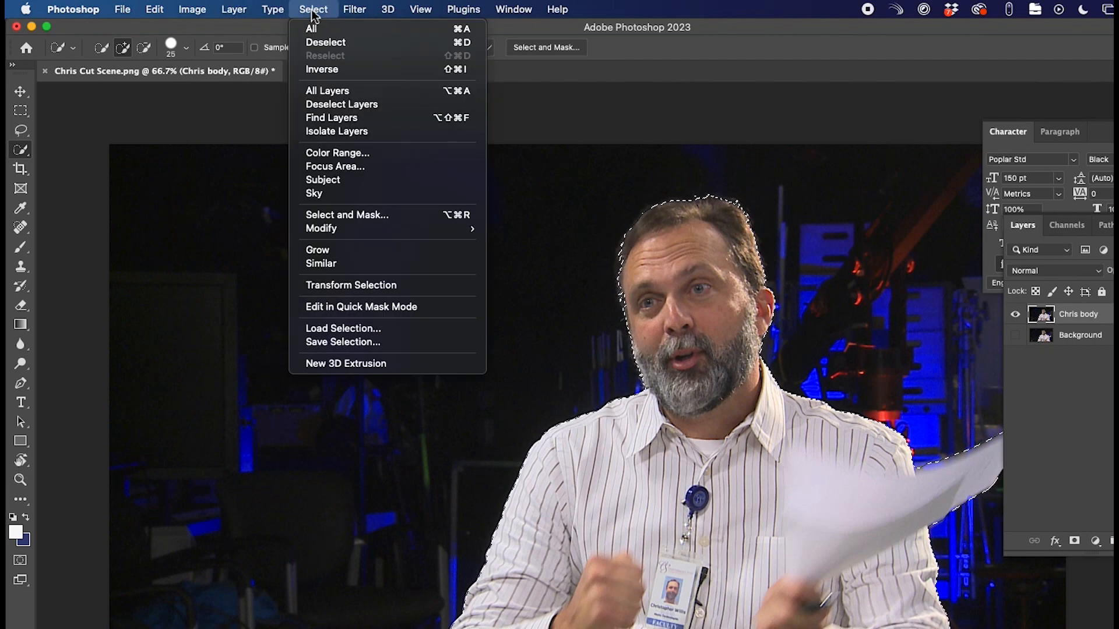
pyautogui.click(340, 70)
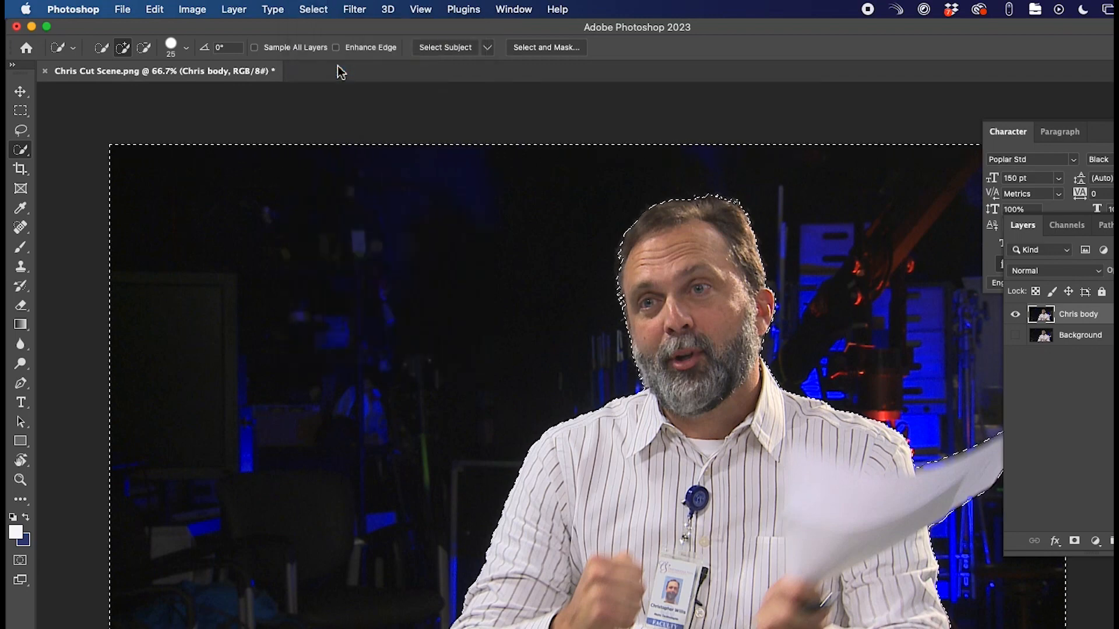
pyautogui.press('Delete')
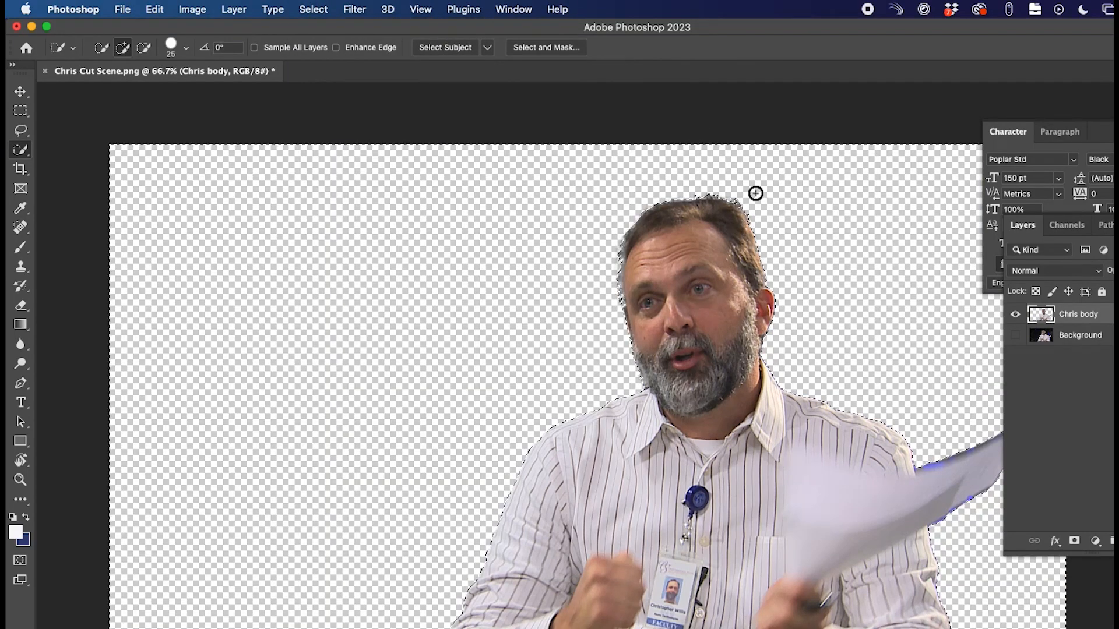
# - Toggle the Background layer's visibility to check the cutout, leaving it visible, then deselect
pyautogui.click(1015, 335)
pyautogui.click(1015, 336)
pyautogui.click(1016, 336)
pyautogui.click(1016, 336)
pyautogui.click(1015, 337)
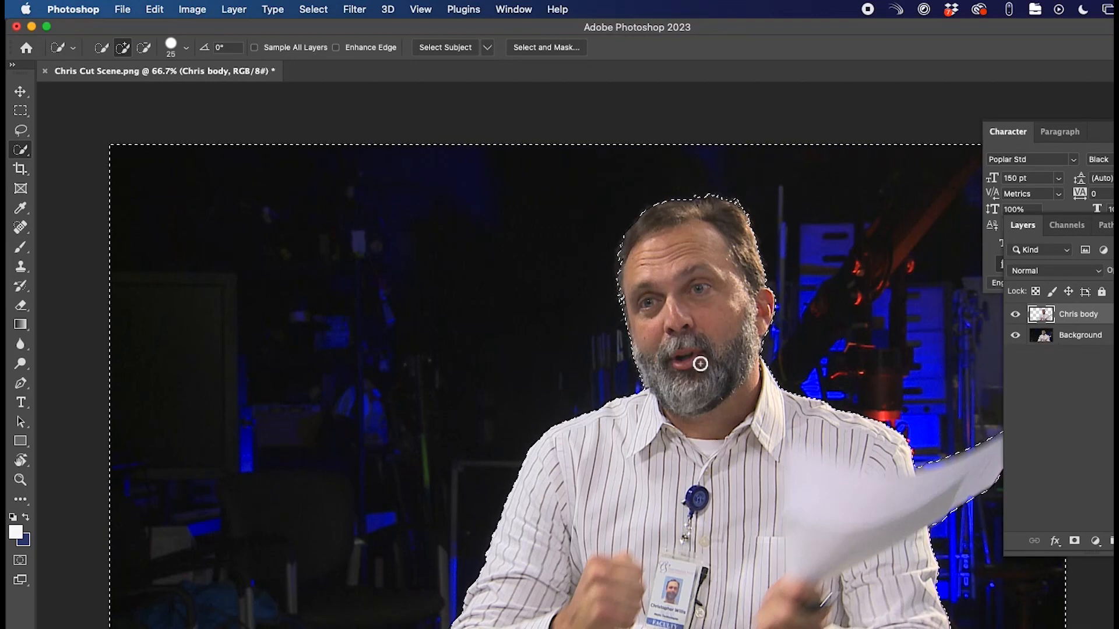
pyautogui.press('super+d')
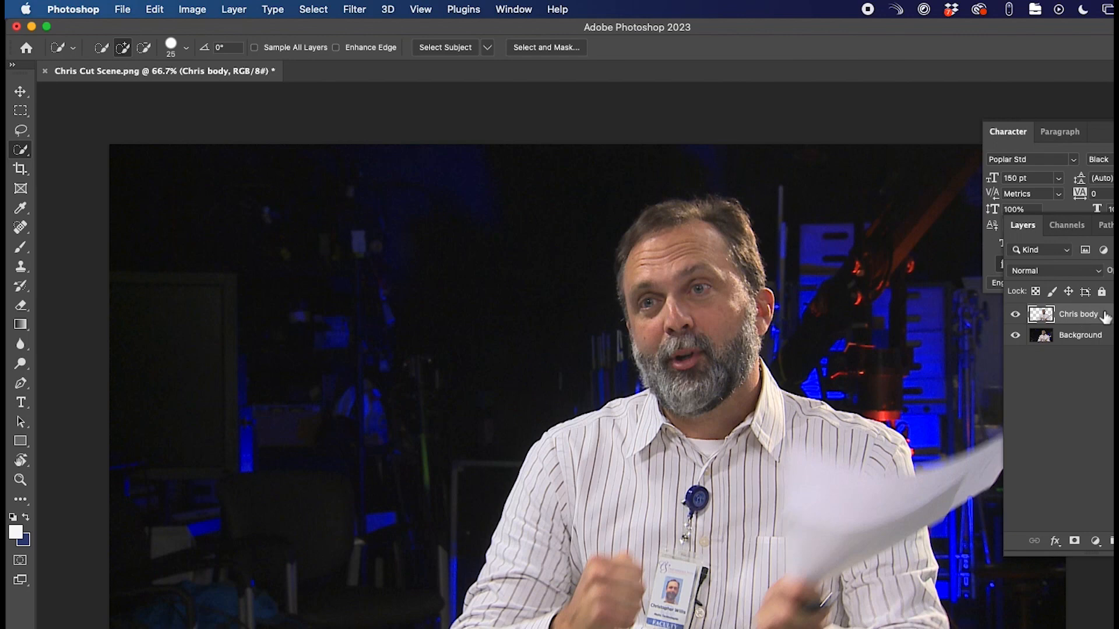
# - Hide Background and select the fist, right hand and papers, subtracting the shirt and right shoulder
pyautogui.click(1015, 333)
pyautogui.moveTo(622, 583)
pyautogui.mouseDown()
pyautogui.moveTo(551, 624)
pyautogui.moveTo(536, 618)
pyautogui.mouseUp()
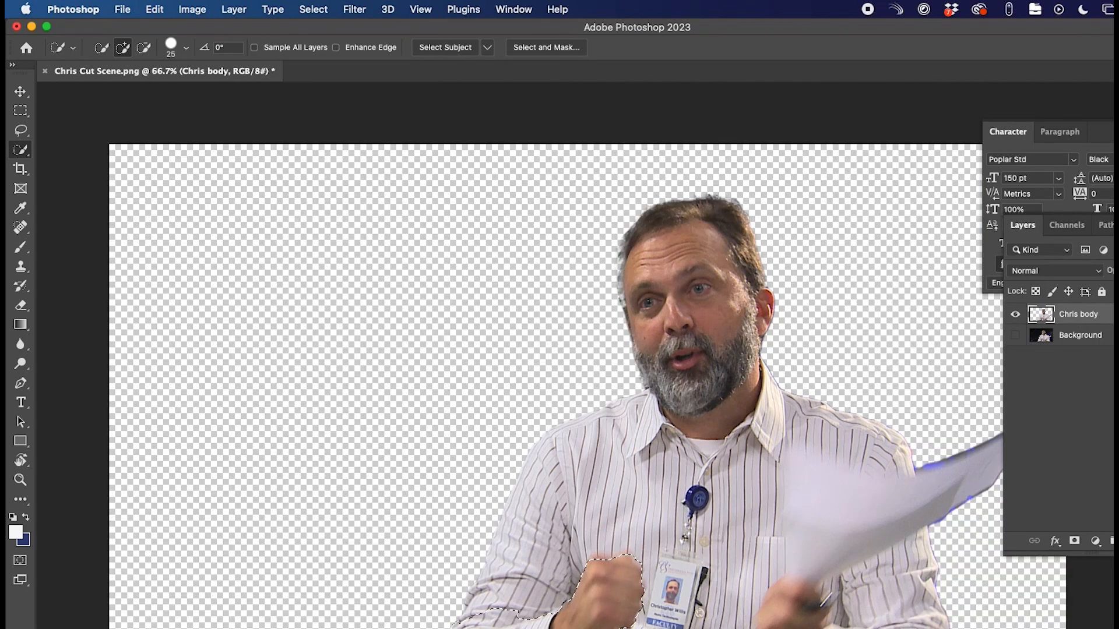
pyautogui.moveTo(789, 604)
pyautogui.mouseDown()
pyautogui.moveTo(775, 607)
pyautogui.moveTo(822, 606)
pyautogui.mouseUp()
pyautogui.moveTo(812, 537); pyautogui.dragTo(824, 534)
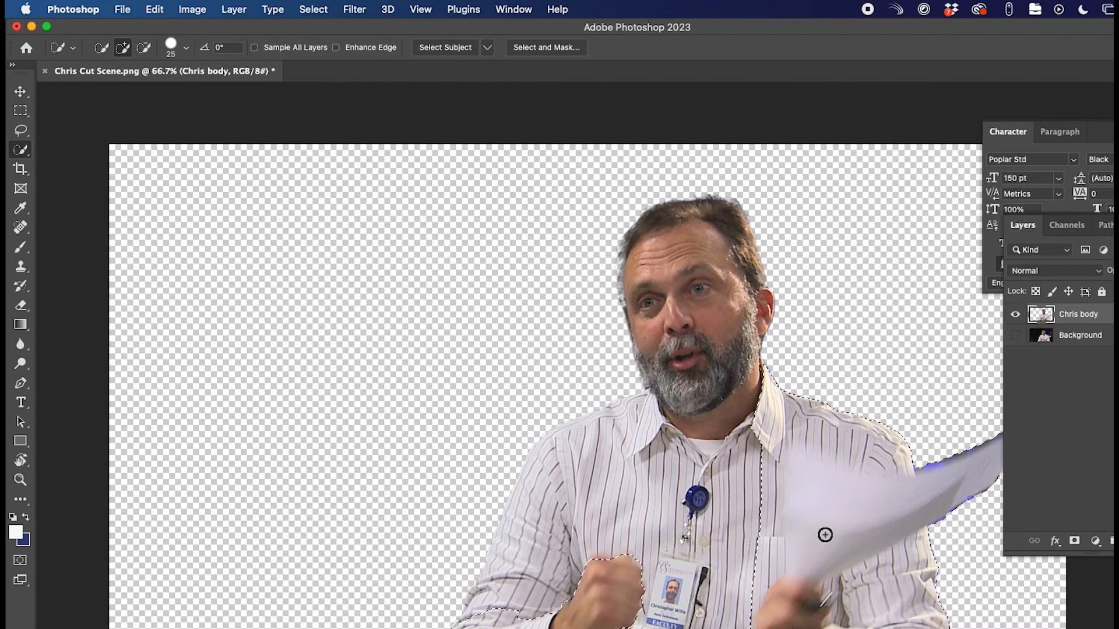
pyautogui.press('alt')
pyautogui.moveTo(767, 538); pyautogui.dragTo(772, 513)
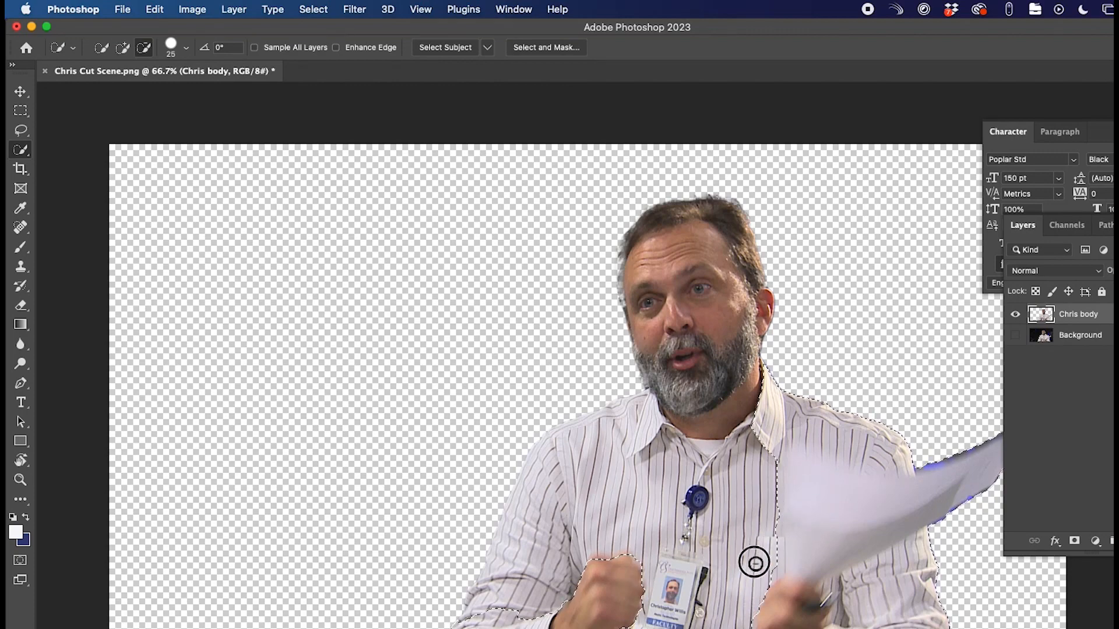
pyautogui.moveTo(810, 416); pyautogui.dragTo(903, 449)
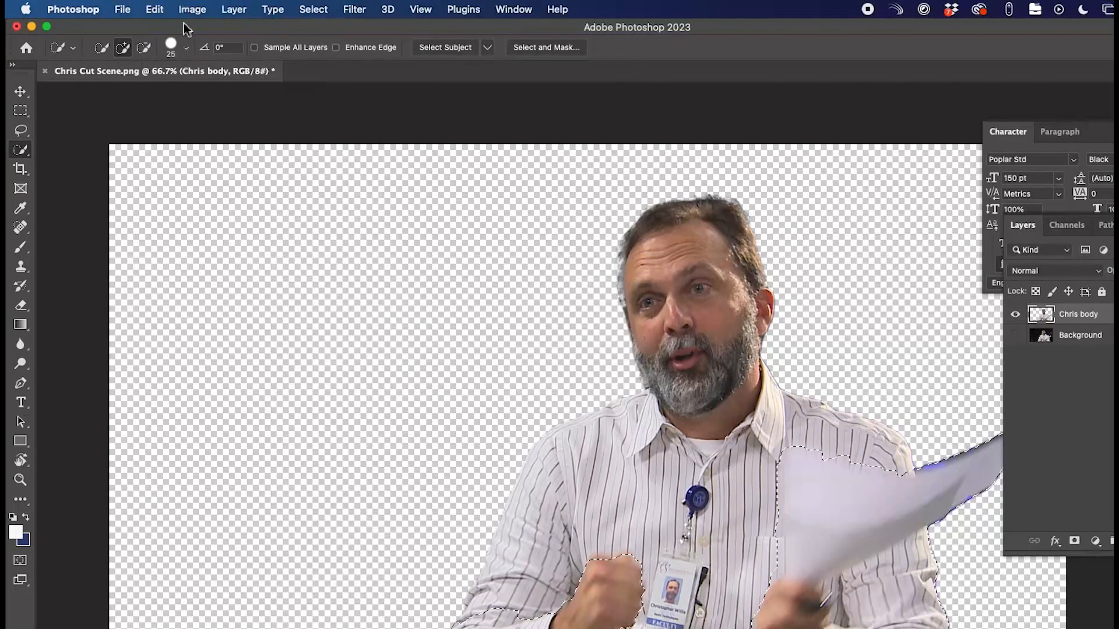
# - Copy the selected arm and papers and Paste in Place onto a new Layer 1
pyautogui.click(155, 10)
pyautogui.click(207, 113)
pyautogui.click(155, 9)
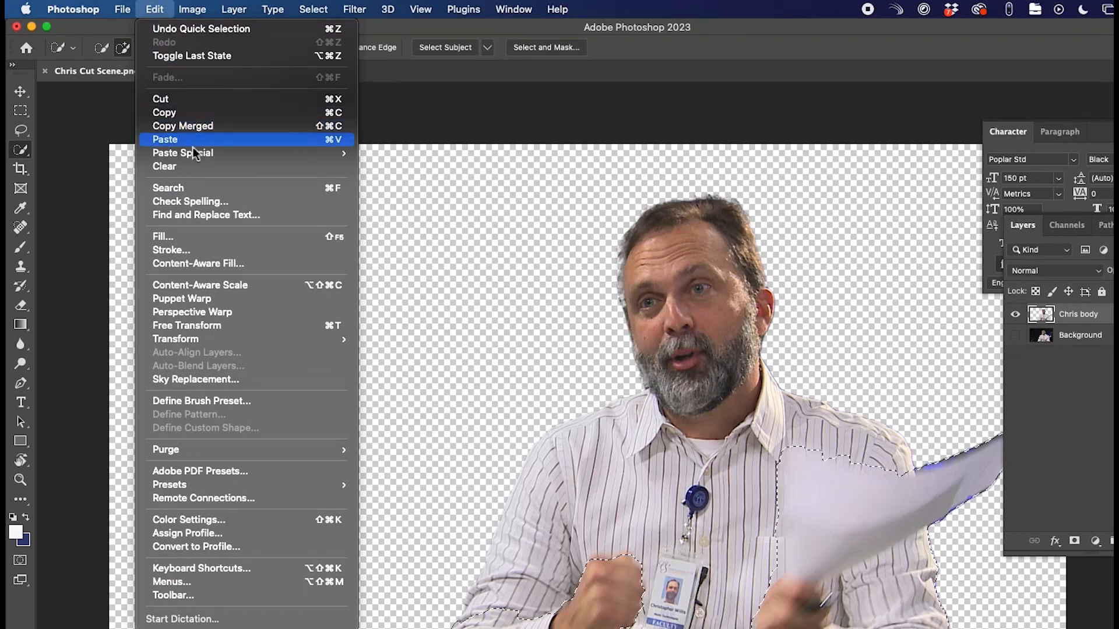
pyautogui.moveTo(195, 153)
pyautogui.click(401, 169)
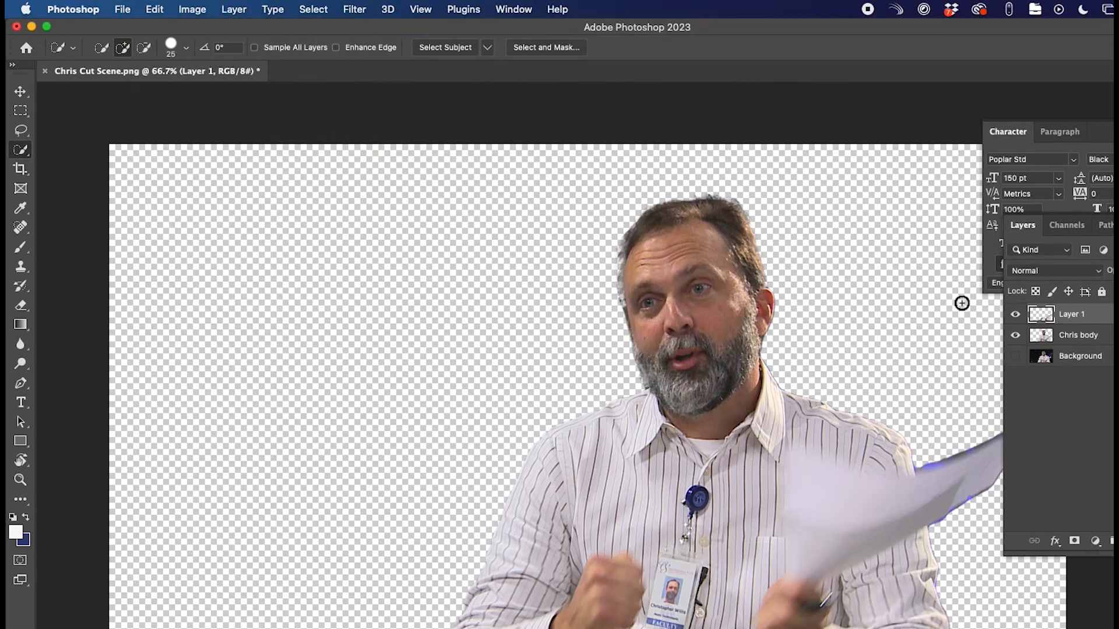
# - Check the pasted piece, show the dark stage Background again and make it the active layer
pyautogui.click(1016, 336)
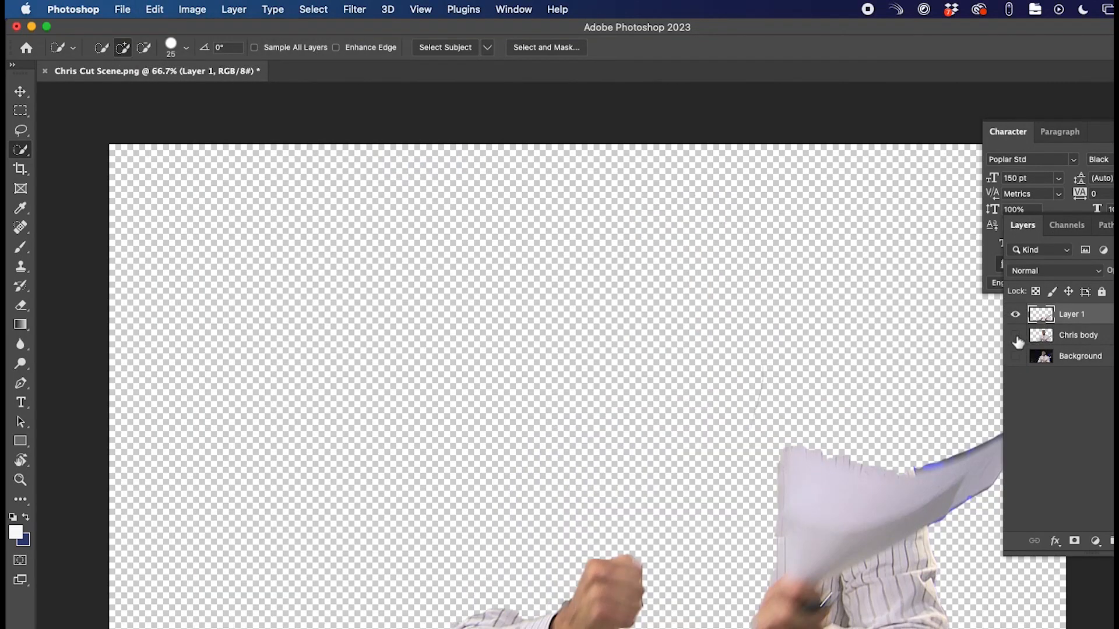
pyautogui.click(1015, 337)
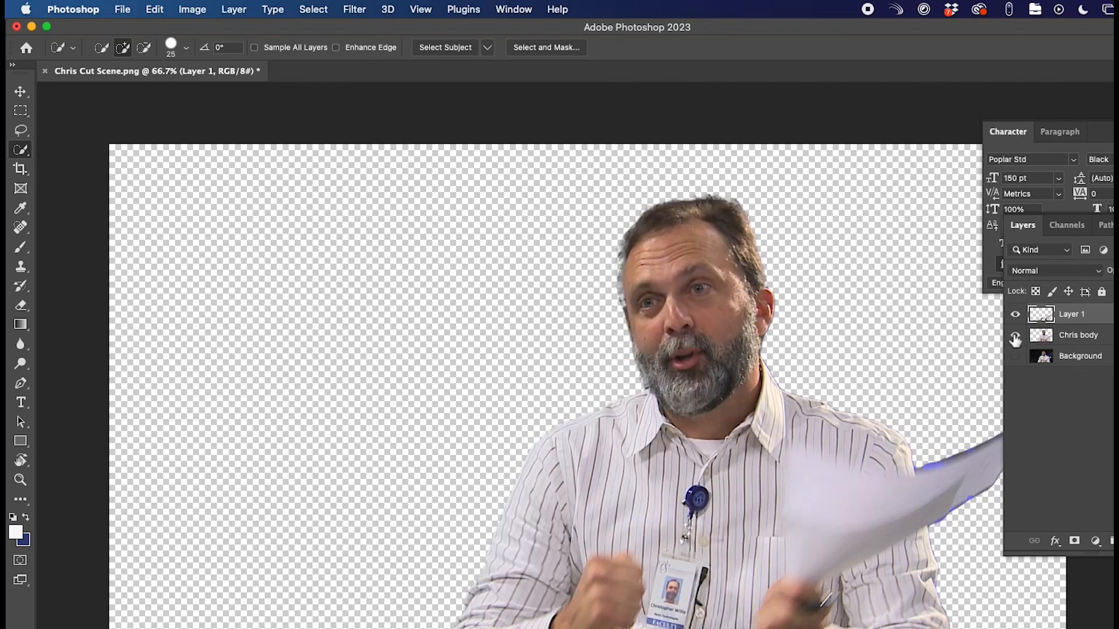
pyautogui.click(1015, 357)
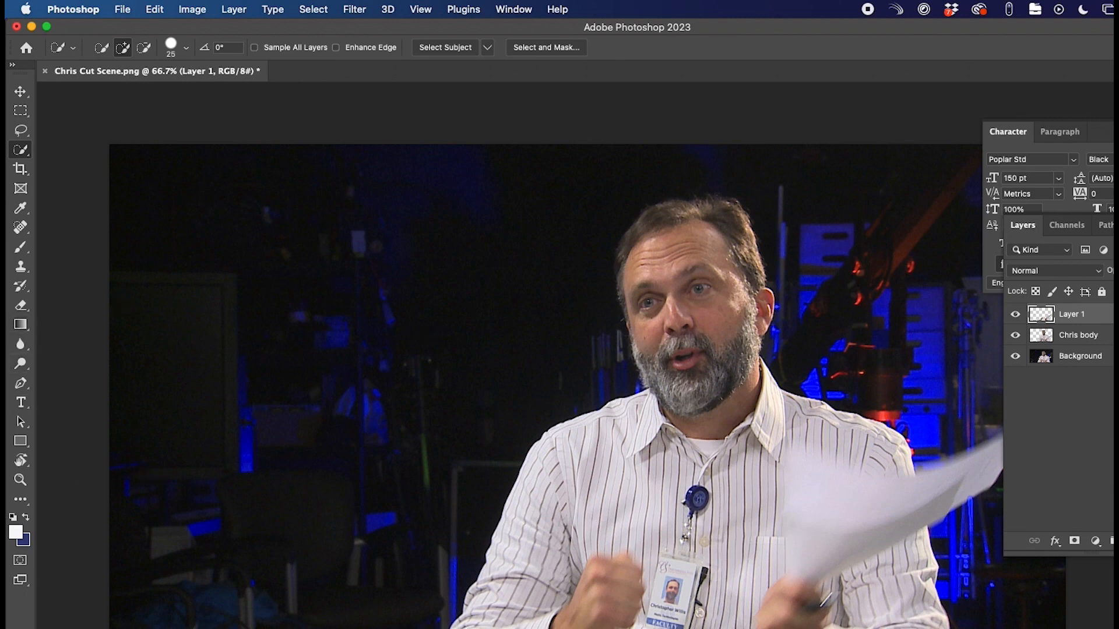
pyautogui.click(1061, 365)
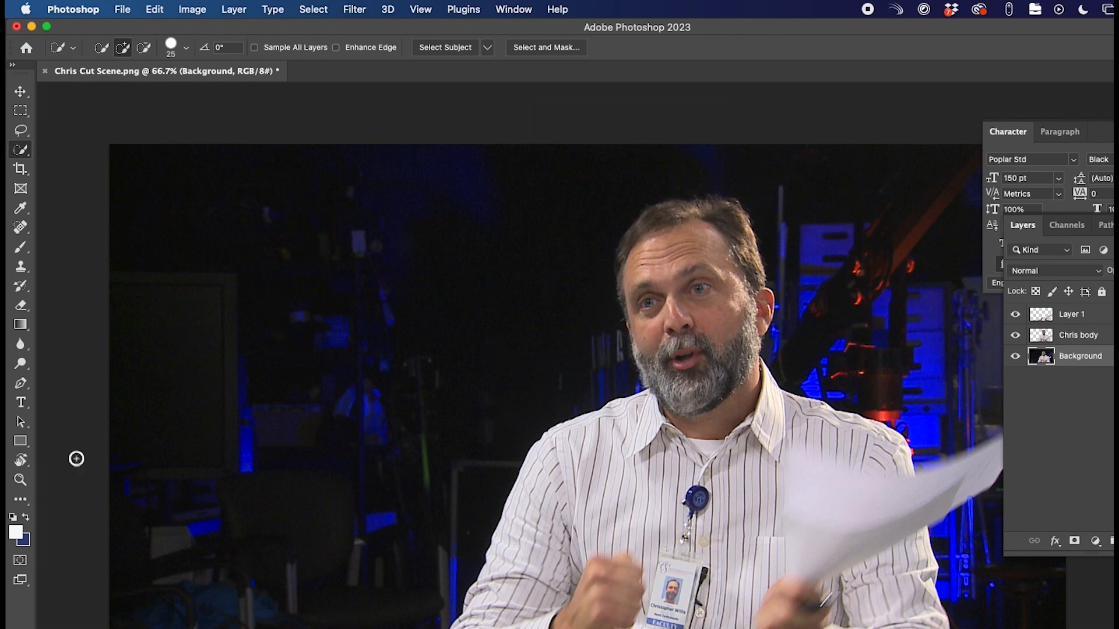
# - Choose the Gradient tool with a bright blue foreground colour
pyautogui.click(20, 324)
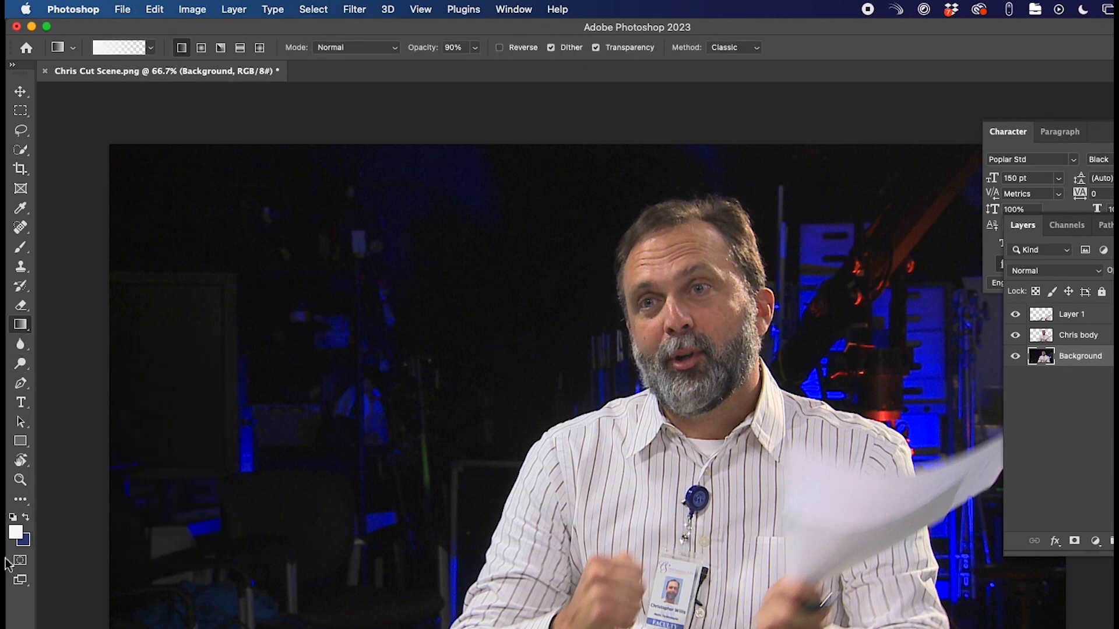
pyautogui.click(20, 534)
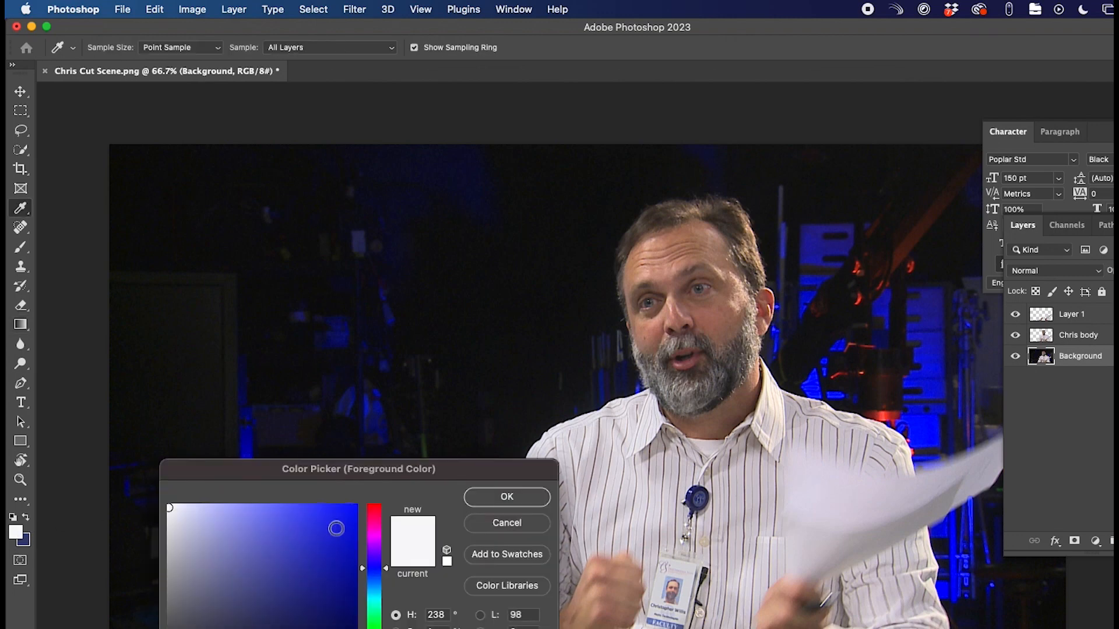
pyautogui.click(337, 528)
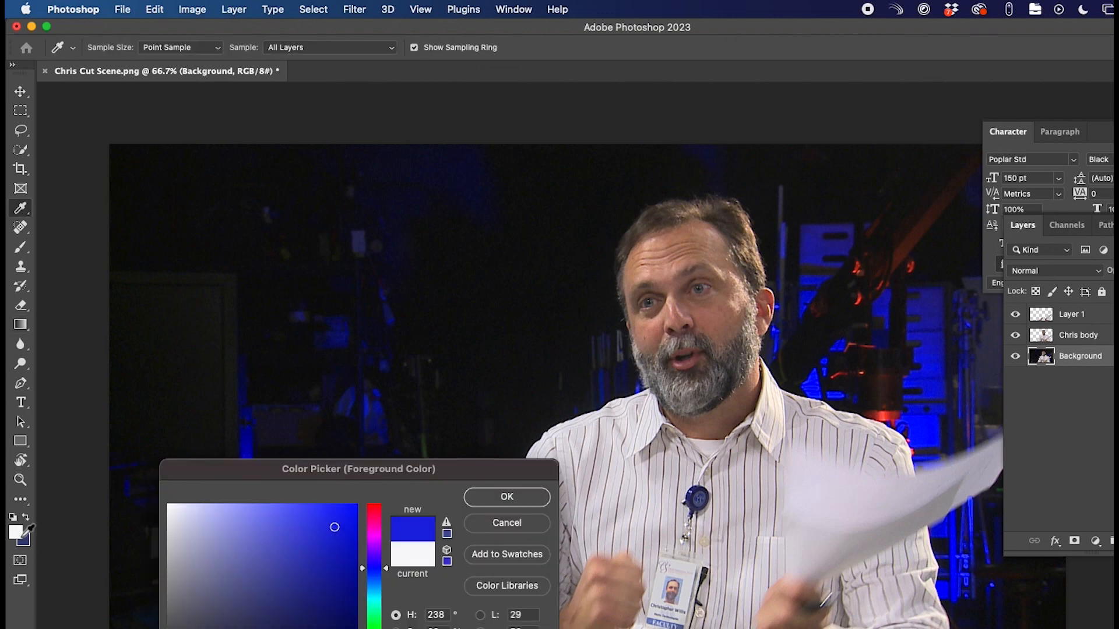
pyautogui.click(526, 500)
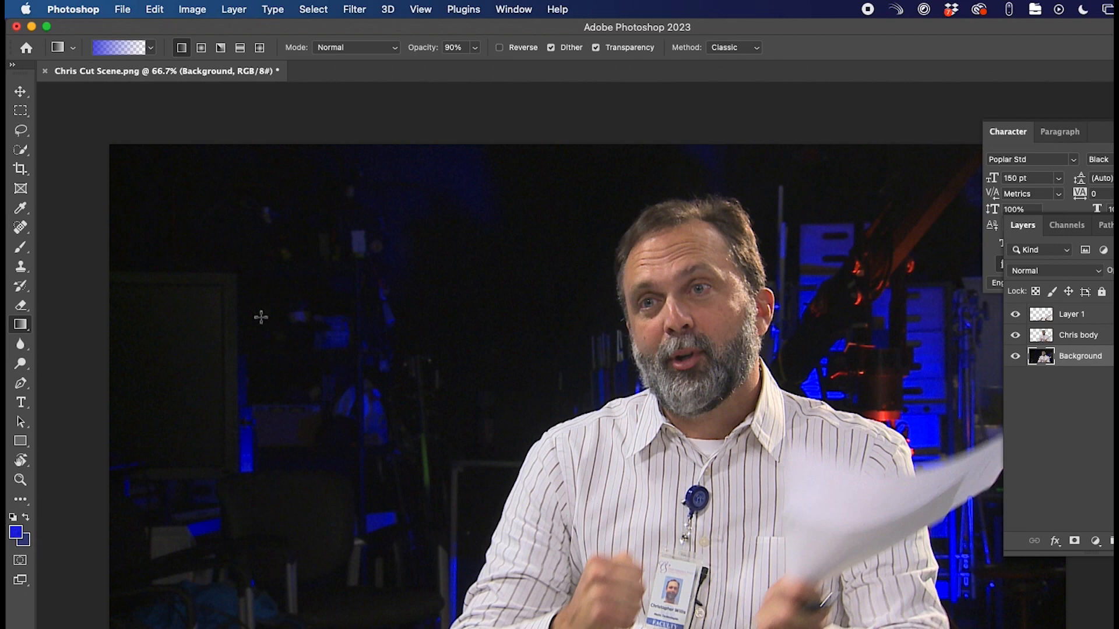
# - Select the solid blue foreground gradient from the Basics presets
pyautogui.click(152, 49)
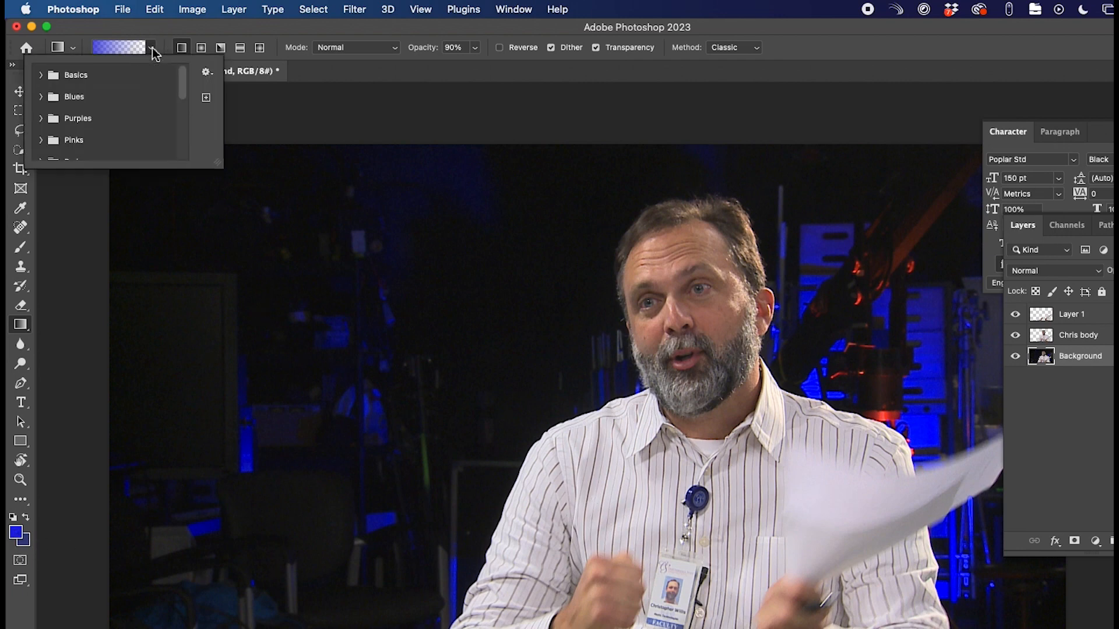
pyautogui.click(152, 49)
pyautogui.click(73, 49)
pyautogui.click(74, 50)
pyautogui.click(152, 50)
pyautogui.click(50, 78)
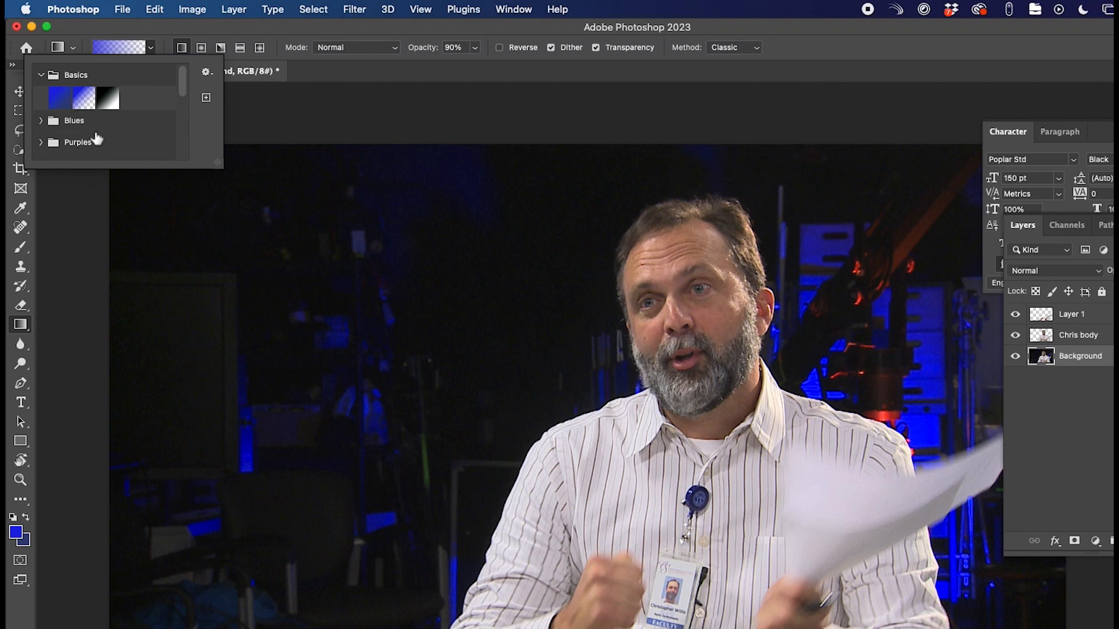
pyautogui.click(55, 103)
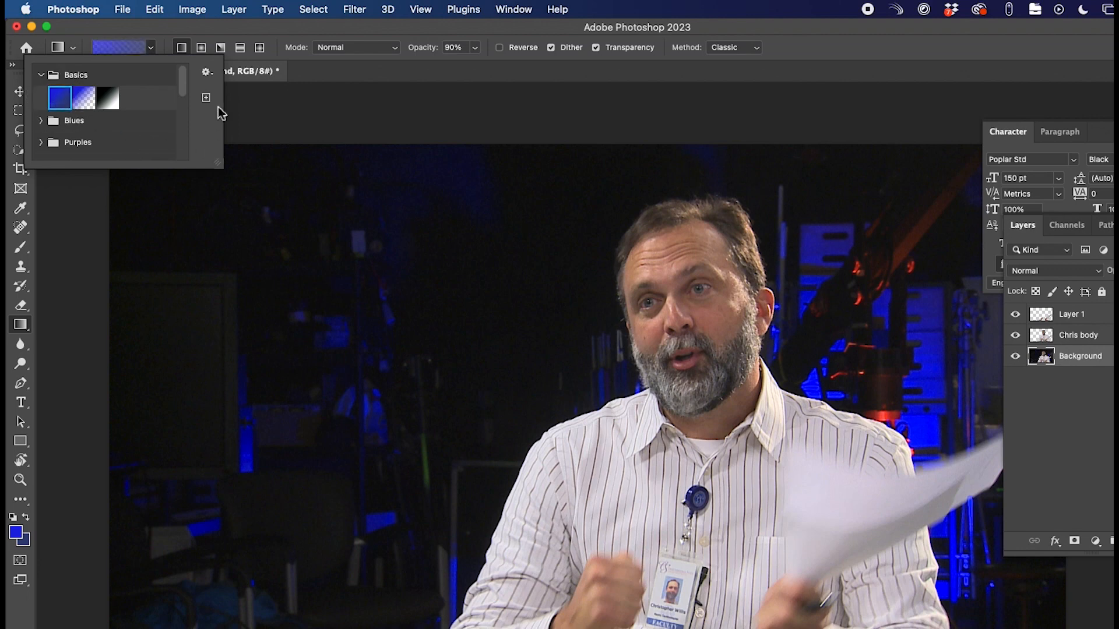
pyautogui.click(133, 35)
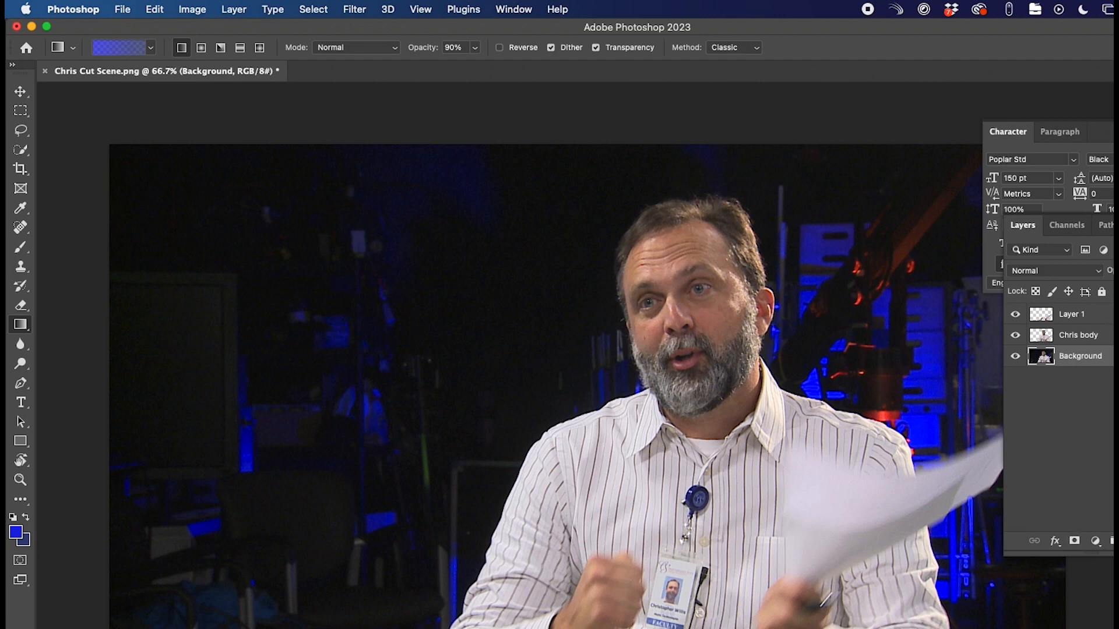
# - Add a new layer named gradient above Background and fill it with blue top to bottom
pyautogui.press('alt+shift+super+n')
pyautogui.doubleClick(1071, 356)
pyautogui.write('grad')
pyautogui.press('Return')
pyautogui.moveTo(592, 184); pyautogui.dragTo(782, 624)
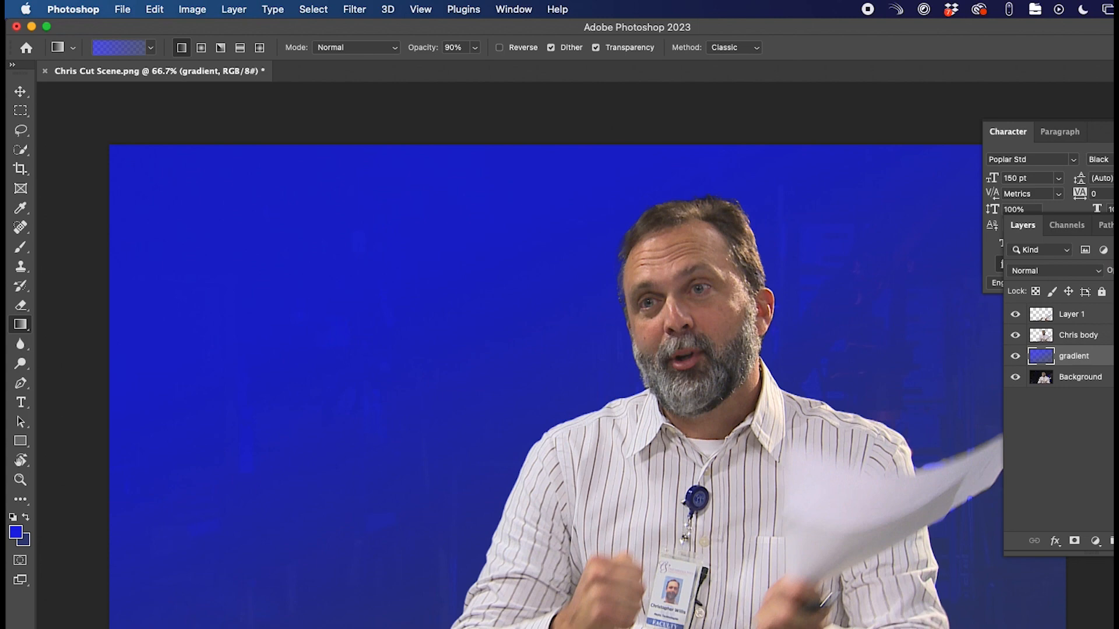
# - Lower the gradient layer's opacity and set its blend mode to Screen
pyautogui.click(1118, 270)
pyautogui.moveTo(1118, 288); pyautogui.dragTo(1114, 287)
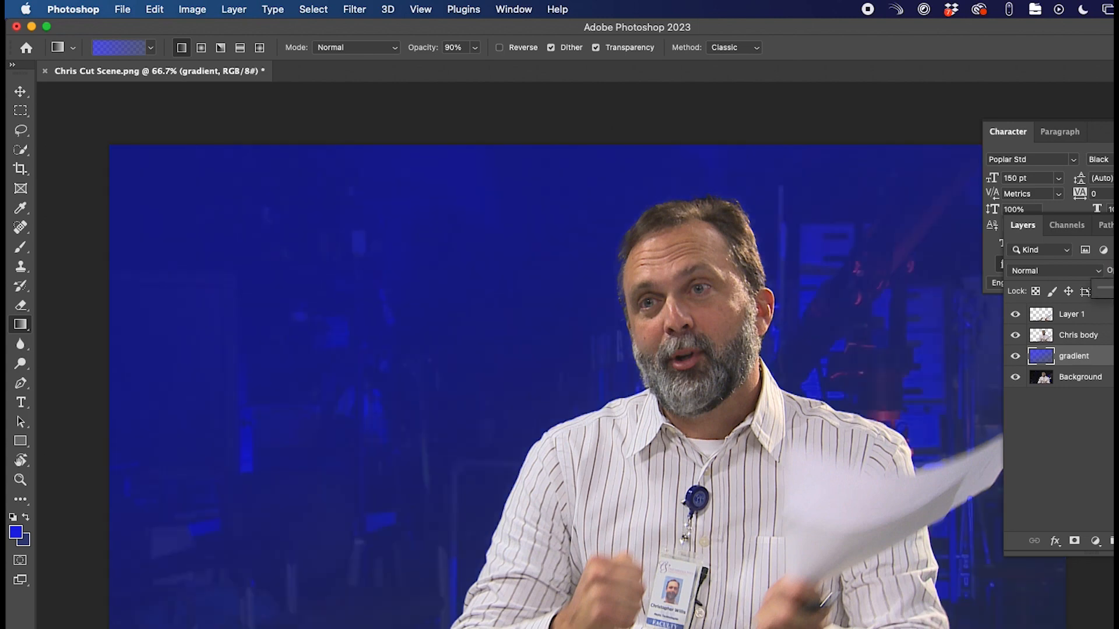
pyautogui.click(1102, 272)
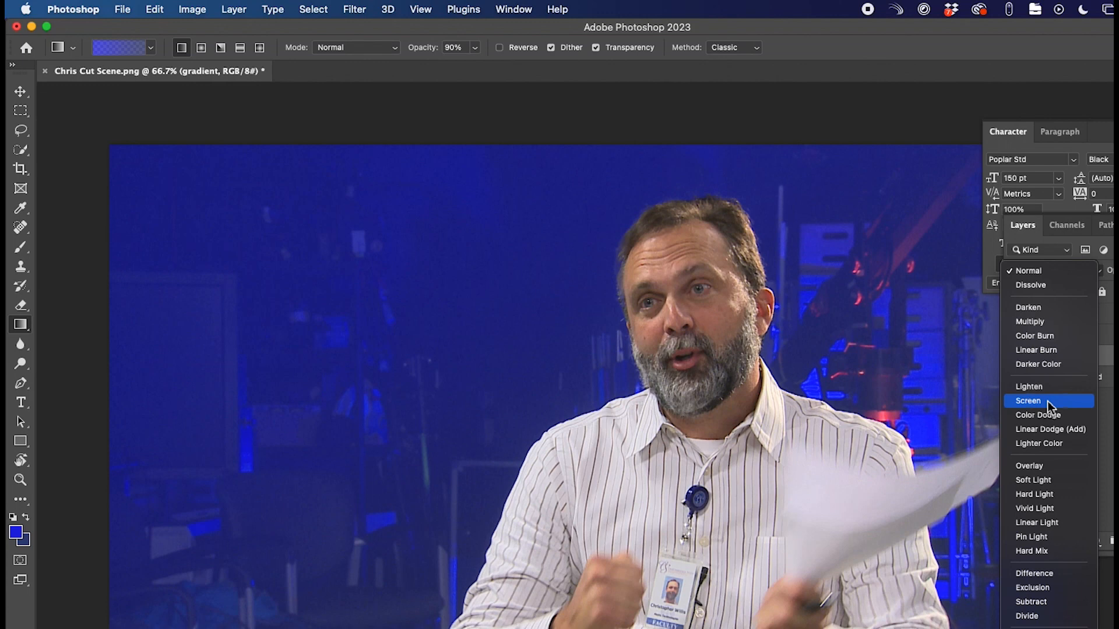
pyautogui.click(1047, 401)
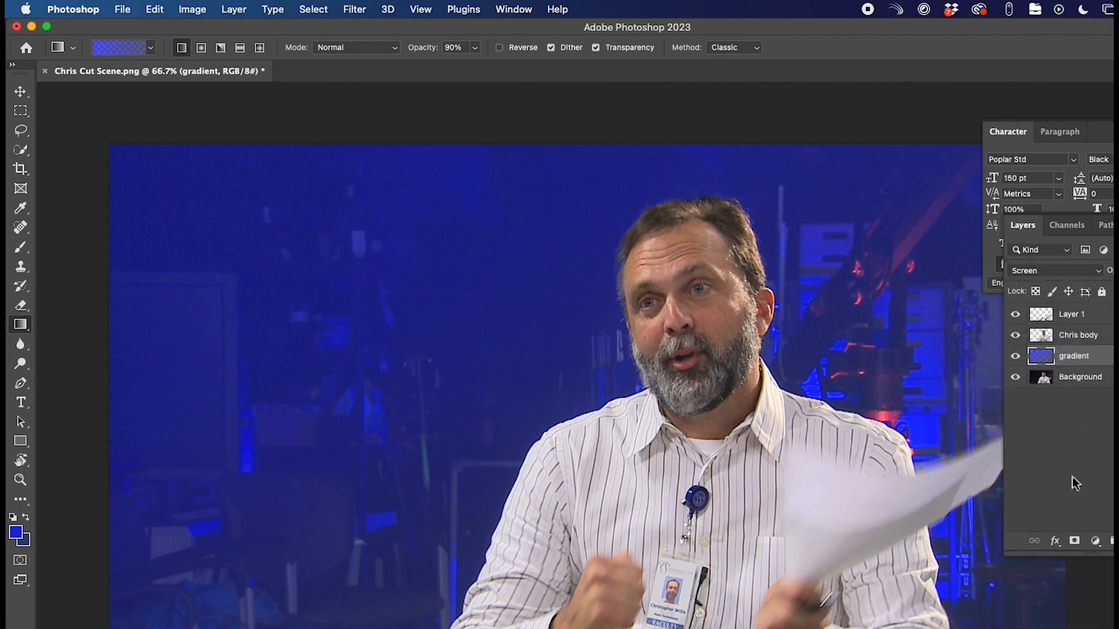
# - Merge the gradient layer and Background into a single layer
pyautogui.keyDown('shift'); pyautogui.click(1075, 378); pyautogui.keyUp('shift')
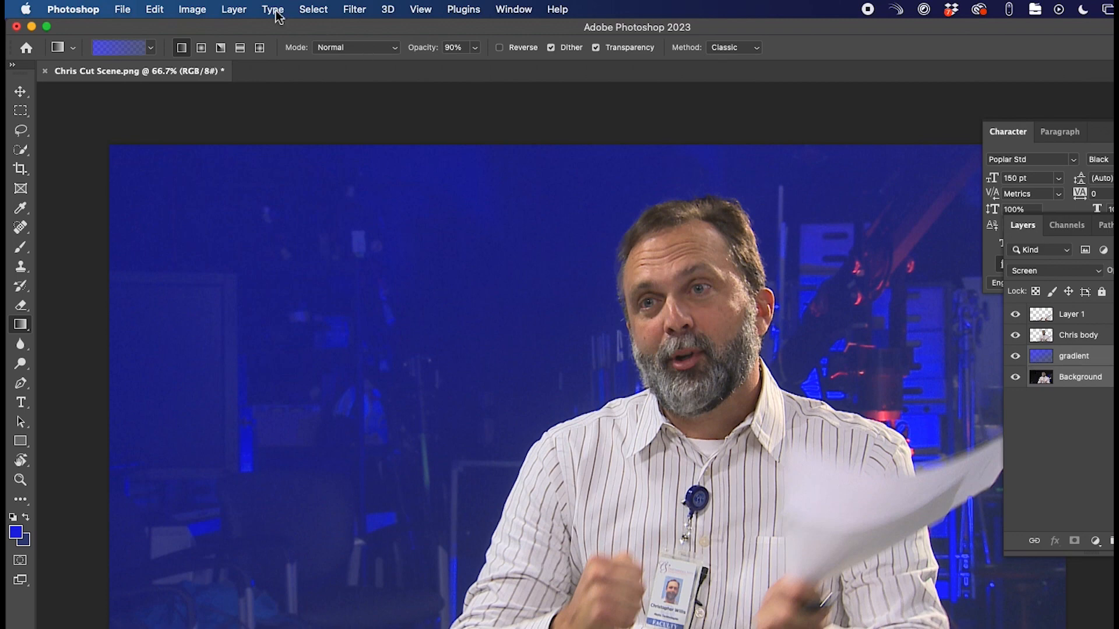
pyautogui.click(236, 10)
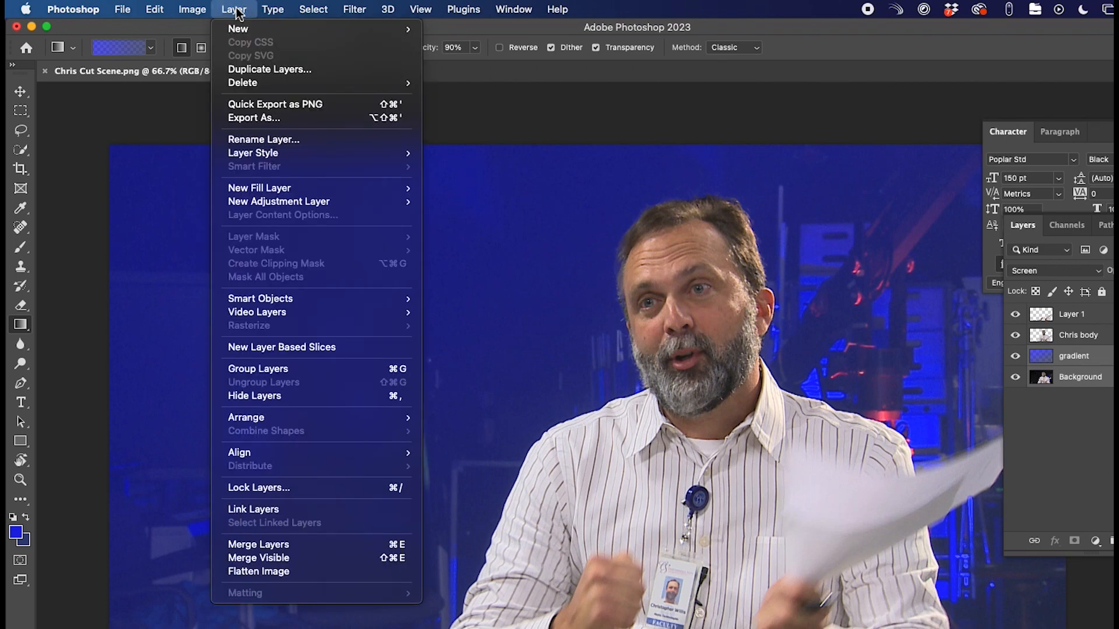
pyautogui.click(302, 549)
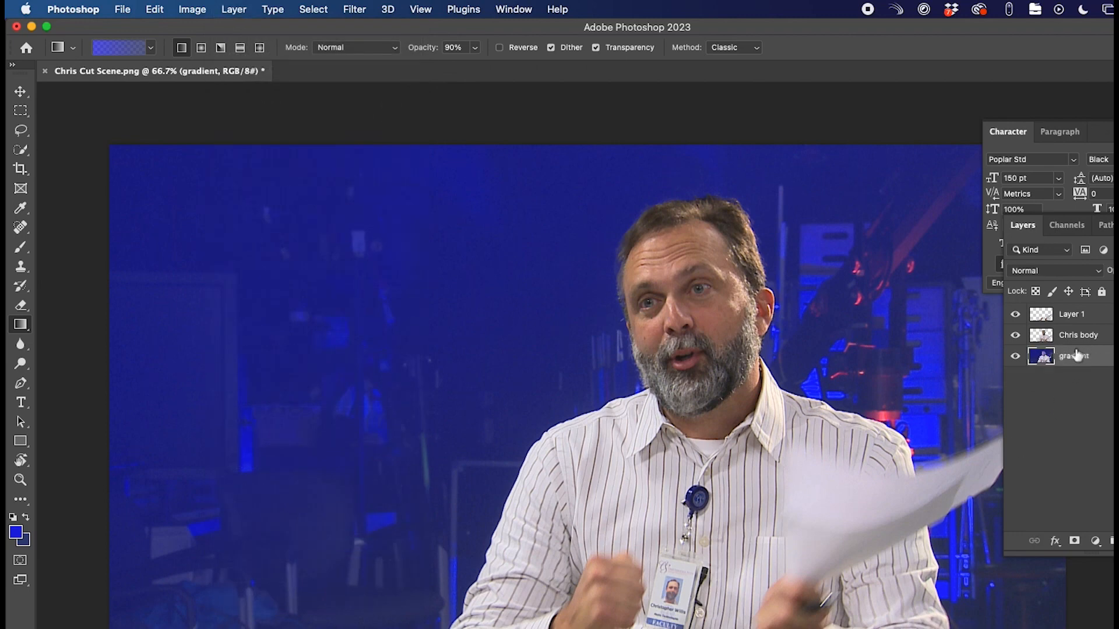
# - Make Chris body the active layer and undo a trial dark blue fill on it
pyautogui.click(1016, 357)
pyautogui.click(1016, 356)
pyautogui.click(1077, 338)
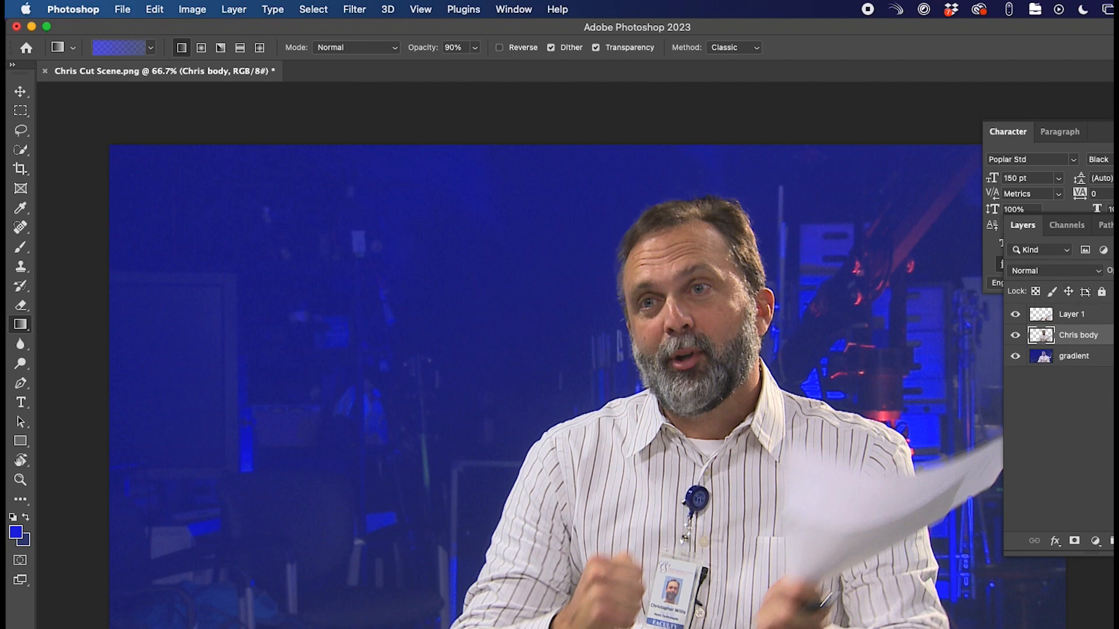
pyautogui.click(726, 628)
pyautogui.press('super+z')
# - Tint Chris body with the blue-to-transparent Basics gradient and compare with the eye toggle
pyautogui.click(151, 49)
pyautogui.click(84, 98)
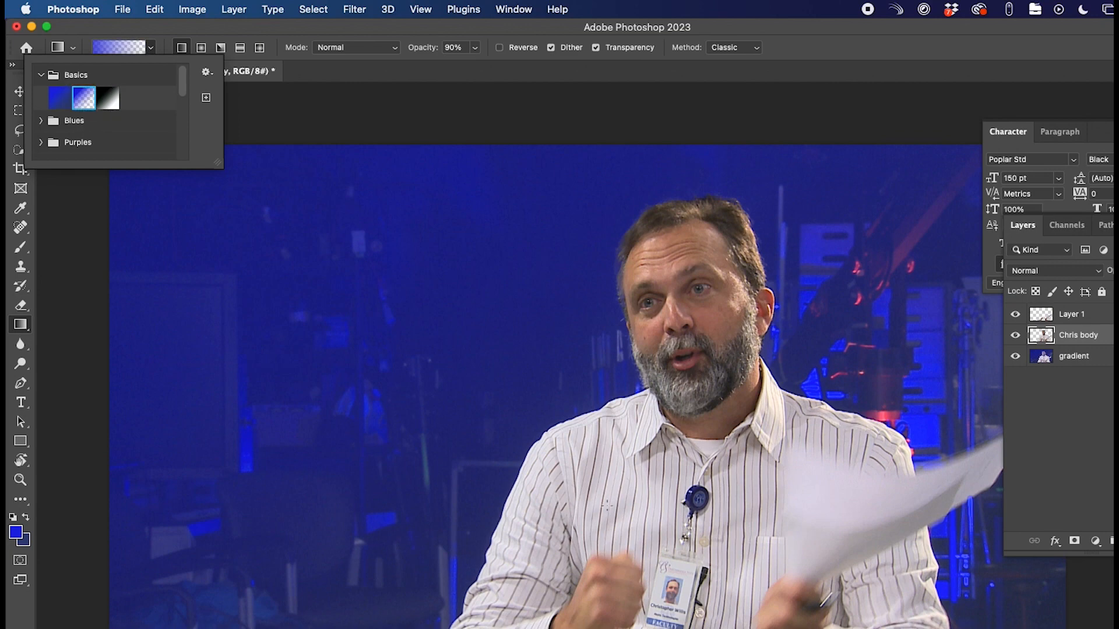
pyautogui.moveTo(660, 628); pyautogui.dragTo(660, 617)
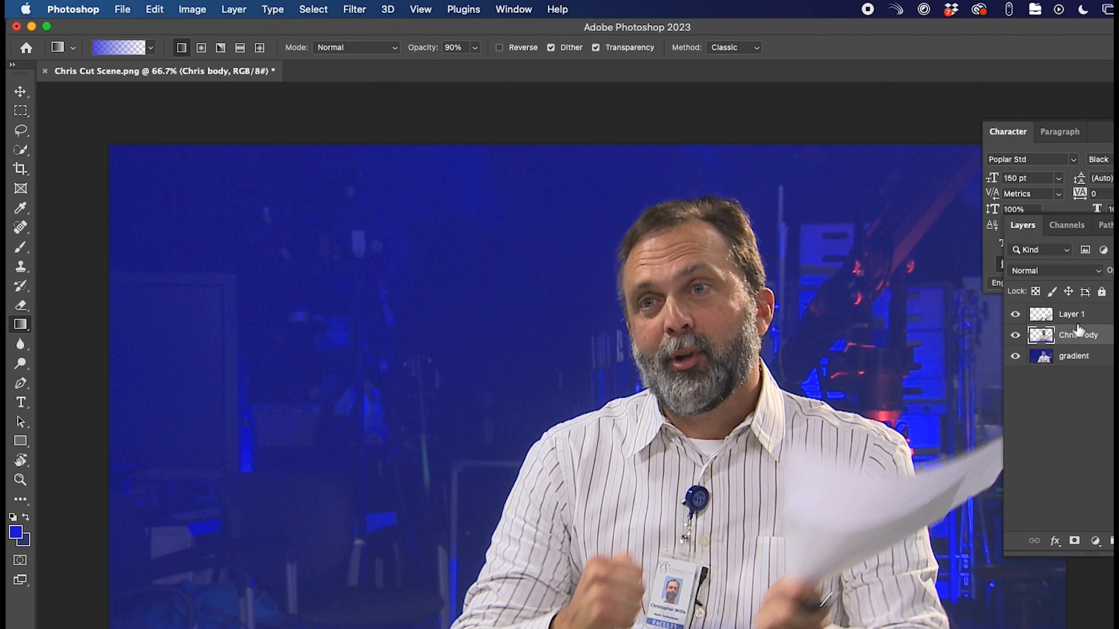
pyautogui.click(1016, 336)
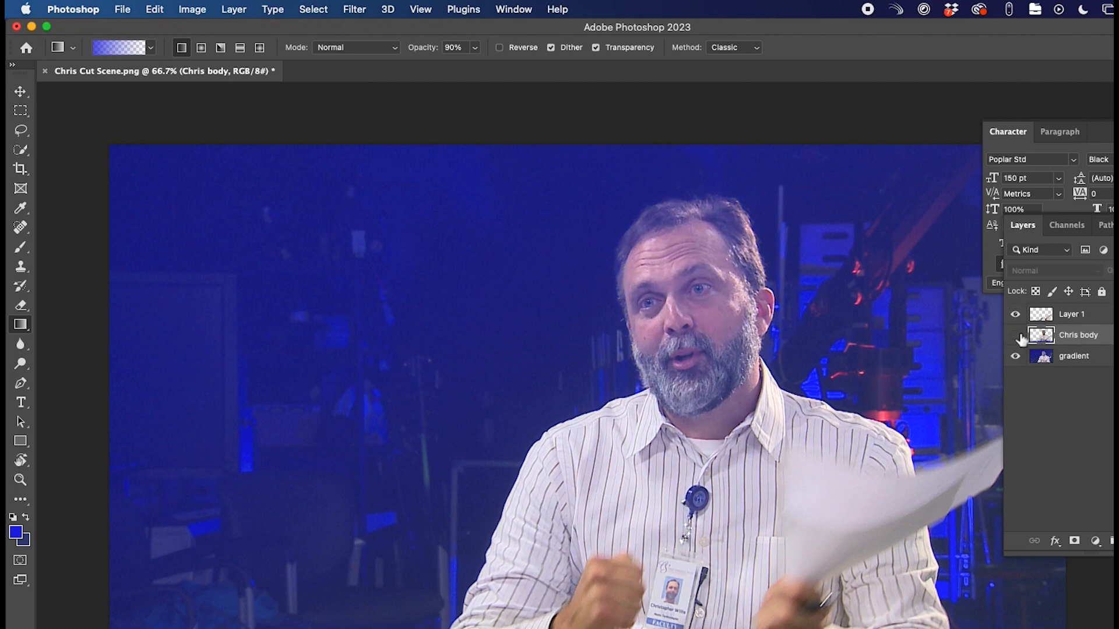
pyautogui.click(1018, 336)
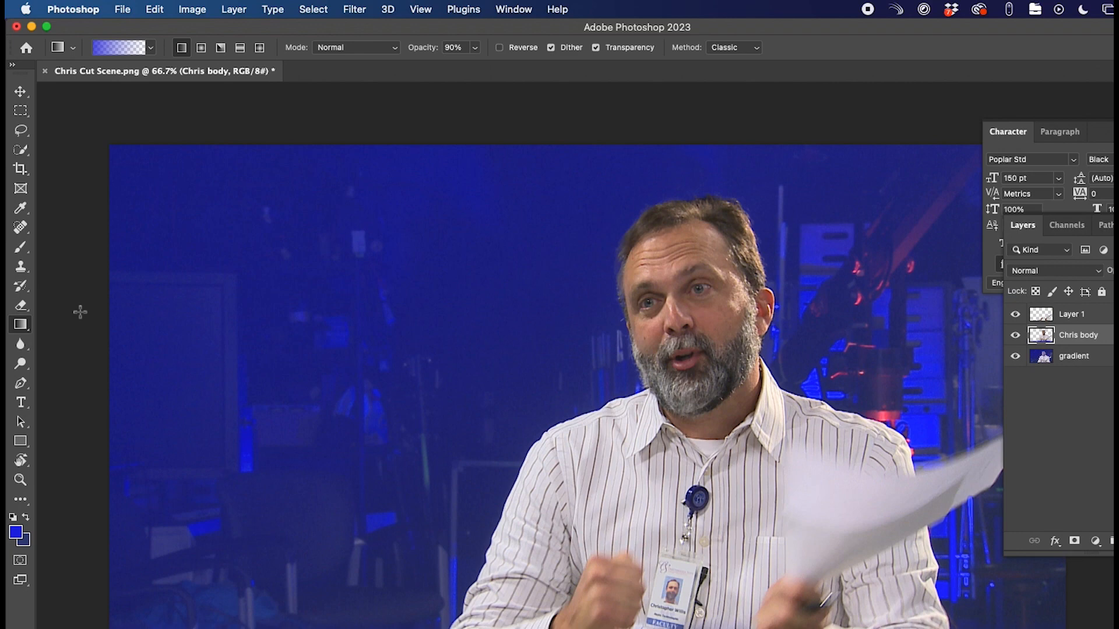
# - Draw a blue rectangle bar, tilt it about 4.76° and move it lower, then show Layers
pyautogui.click(20, 447)
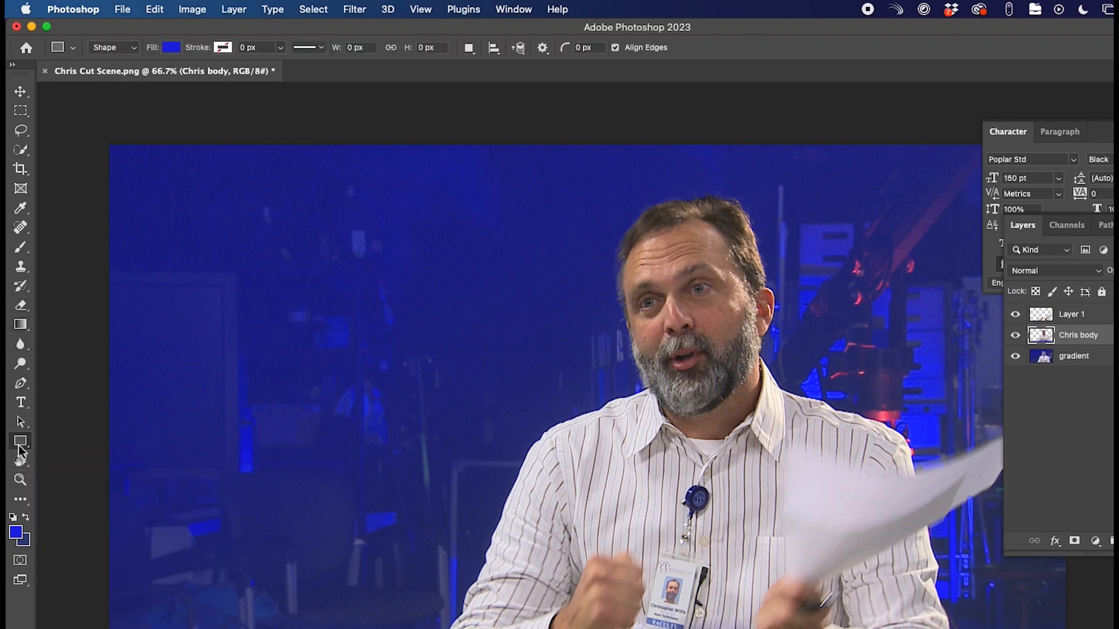
pyautogui.moveTo(70, 356); pyautogui.dragTo(1112, 476)
pyautogui.press('super+t')
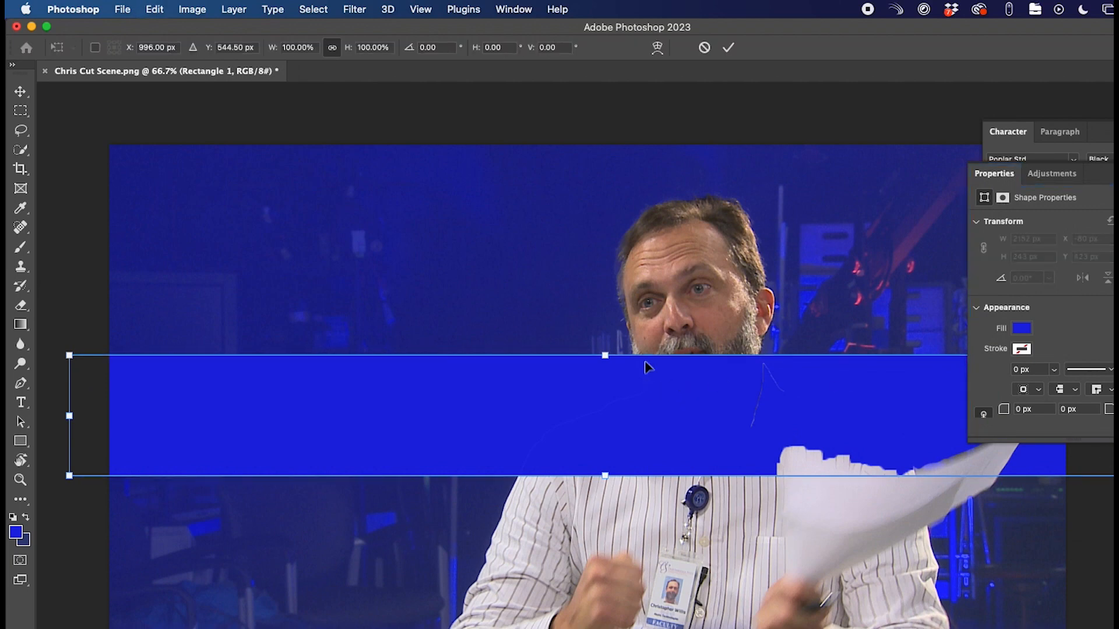
pyautogui.moveTo(60, 352); pyautogui.dragTo(74, 303)
pyautogui.moveTo(522, 437); pyautogui.dragTo(533, 554)
pyautogui.press('Return')
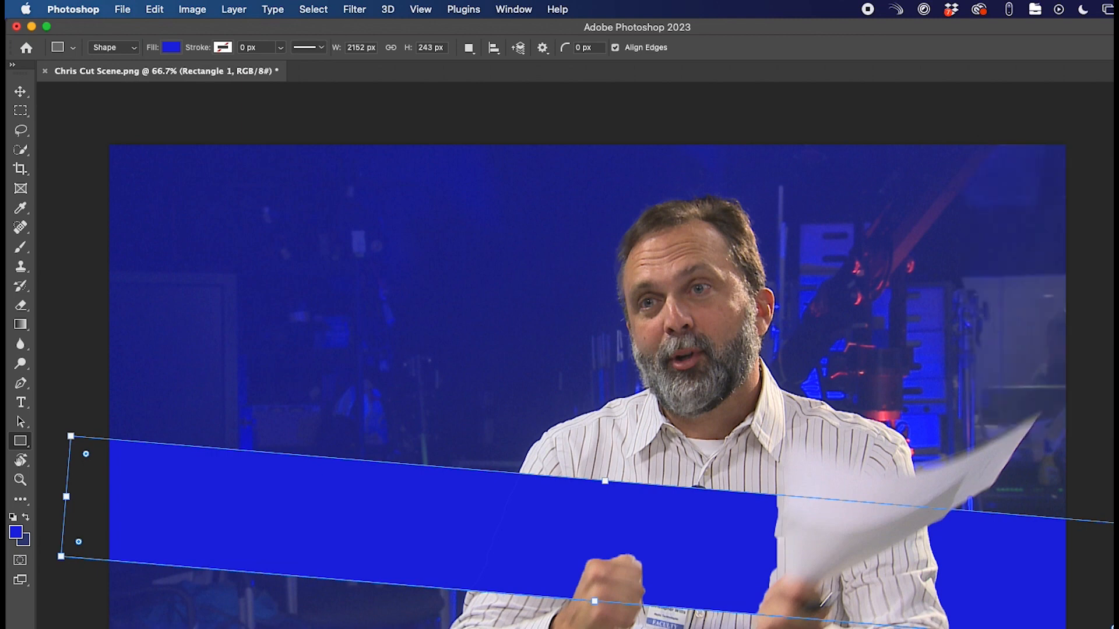
pyautogui.press('F7')
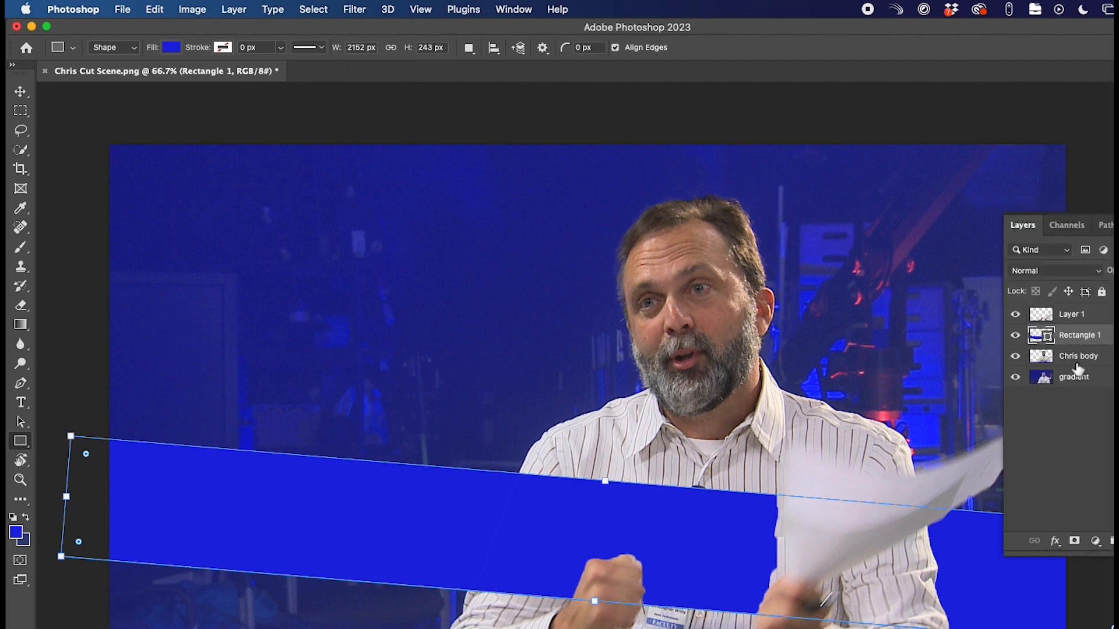
# - Rename Layer 1 to Chris Arms
pyautogui.doubleClick(1076, 314)
pyautogui.write('Chris Arms')
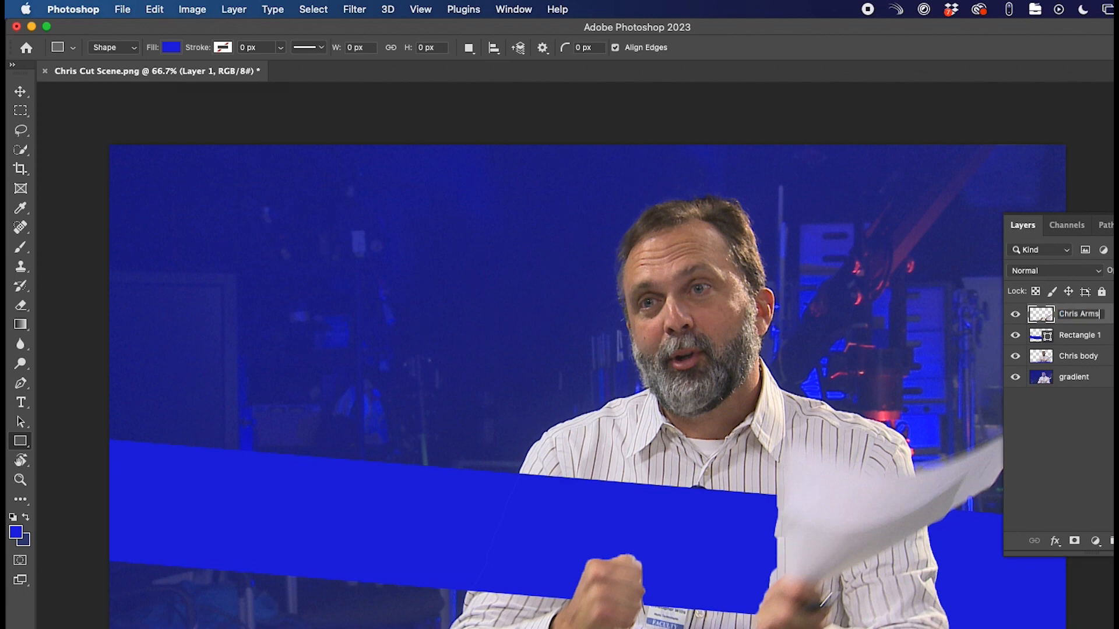
pyautogui.press('Return')
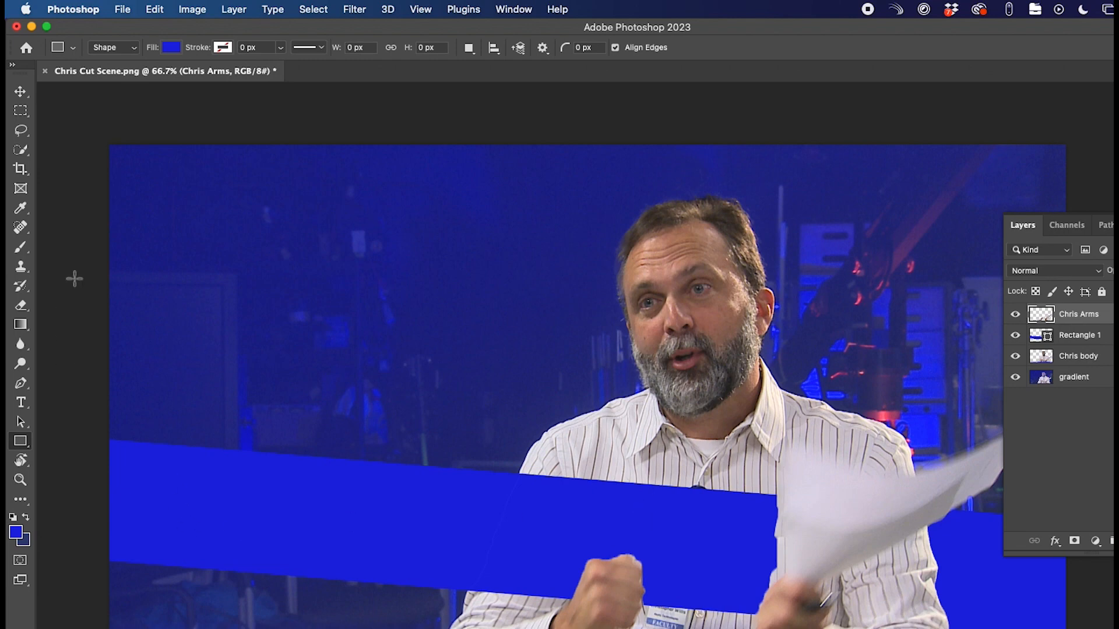
# - Set white as the text colour and start a text box on the blue bar
pyautogui.click(21, 403)
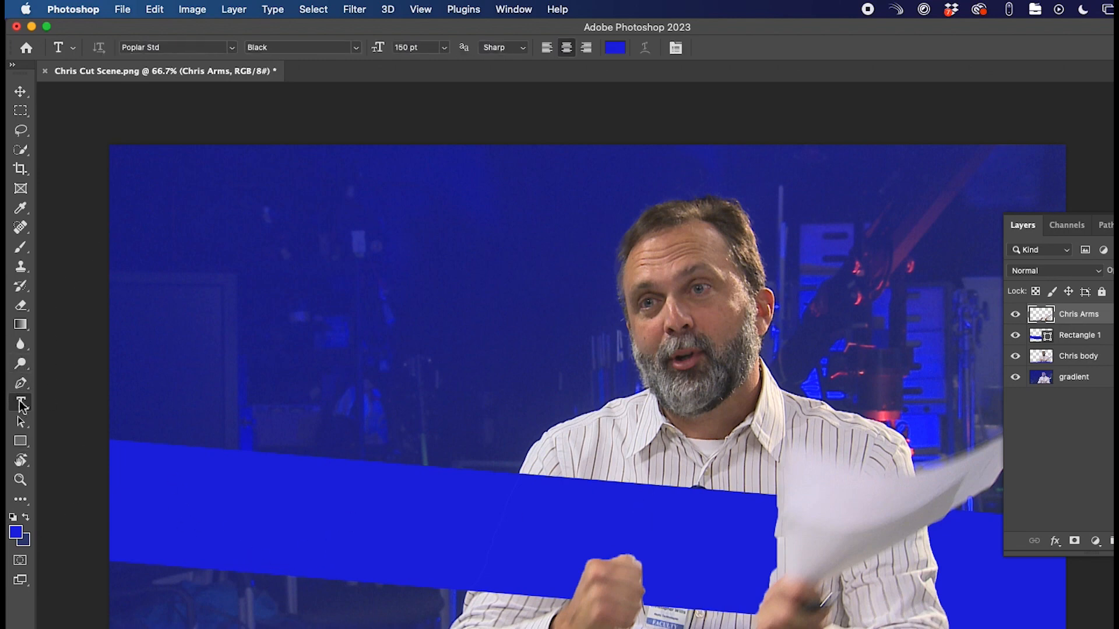
pyautogui.click(12, 517)
pyautogui.click(25, 517)
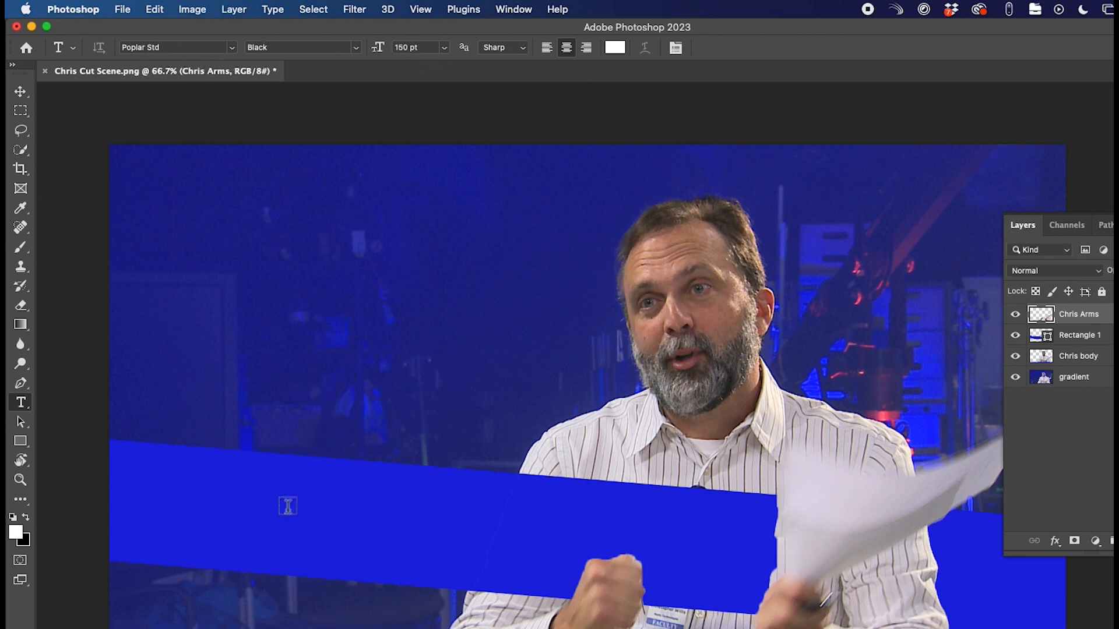
pyautogui.click(253, 511)
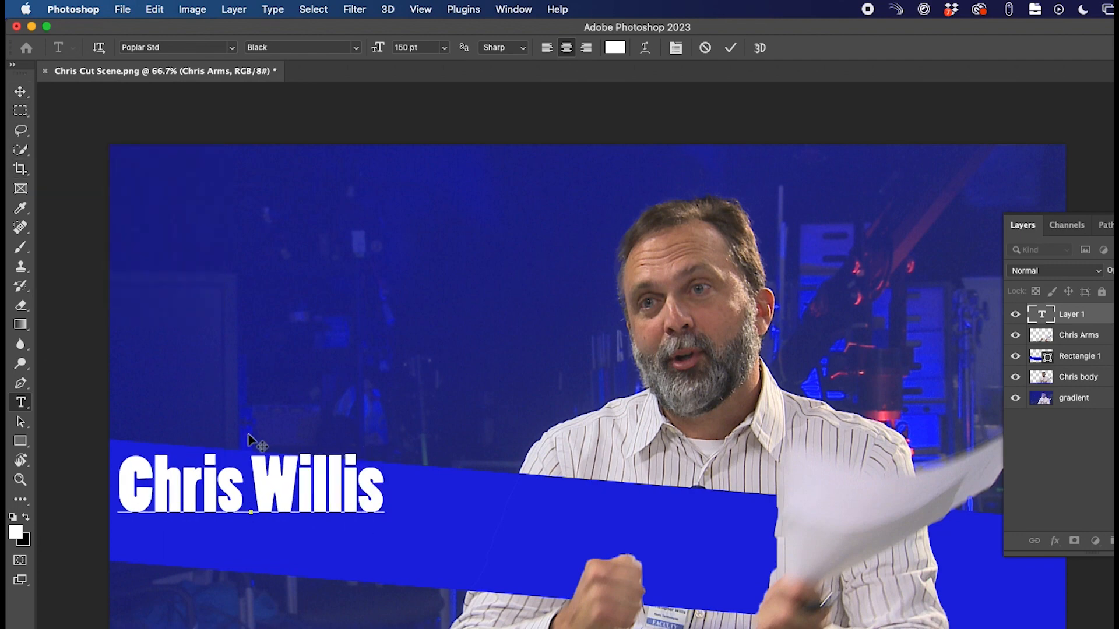
# - Type the person's full name on the bar and commit the text
pyautogui.press('super+t')
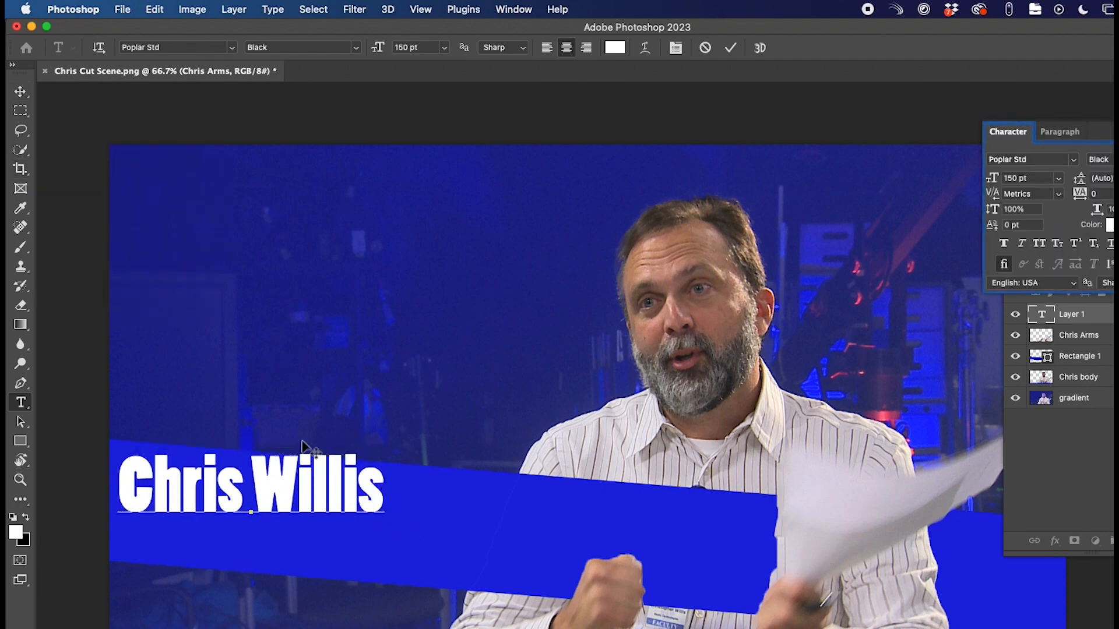
pyautogui.click(1088, 315)
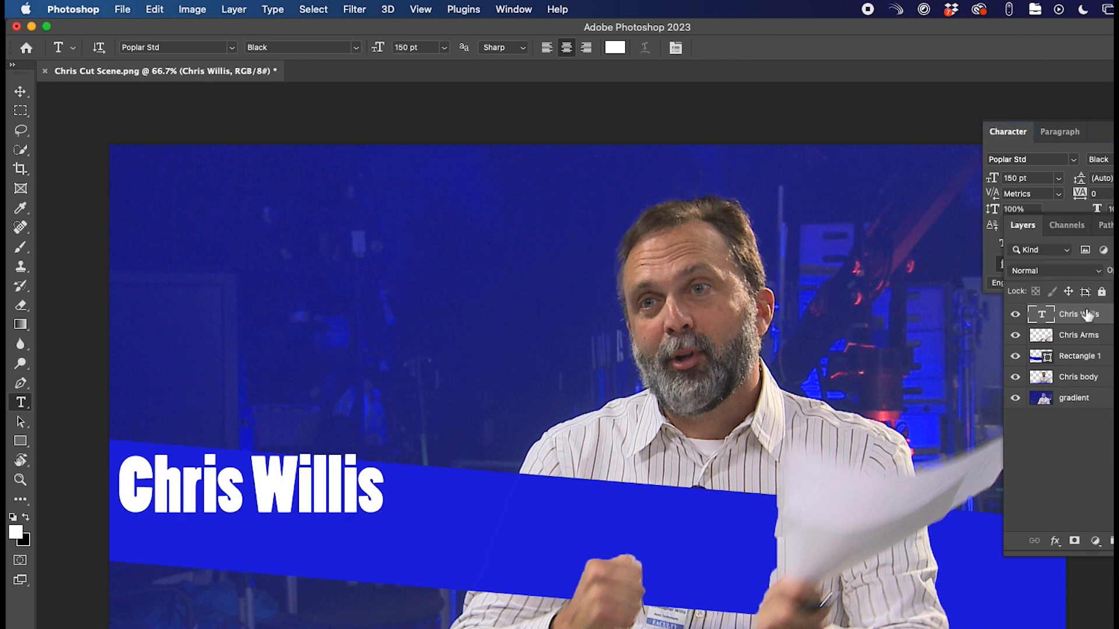
# - Rotate the name about 5° and move it right and down along the bar
pyautogui.press('super+t')
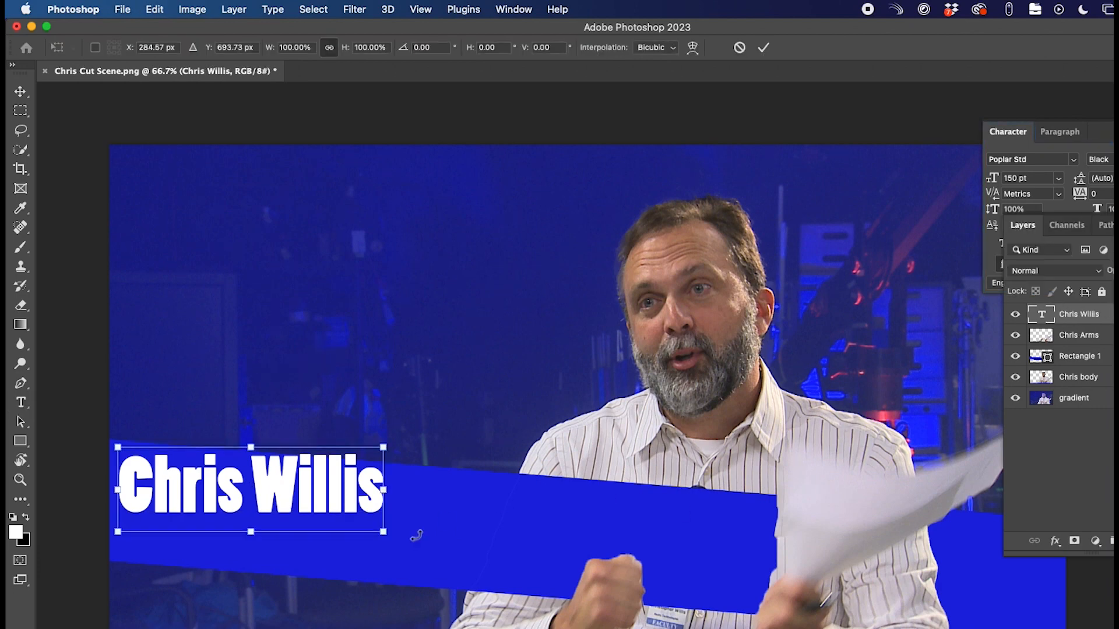
pyautogui.moveTo(400, 535); pyautogui.dragTo(404, 551)
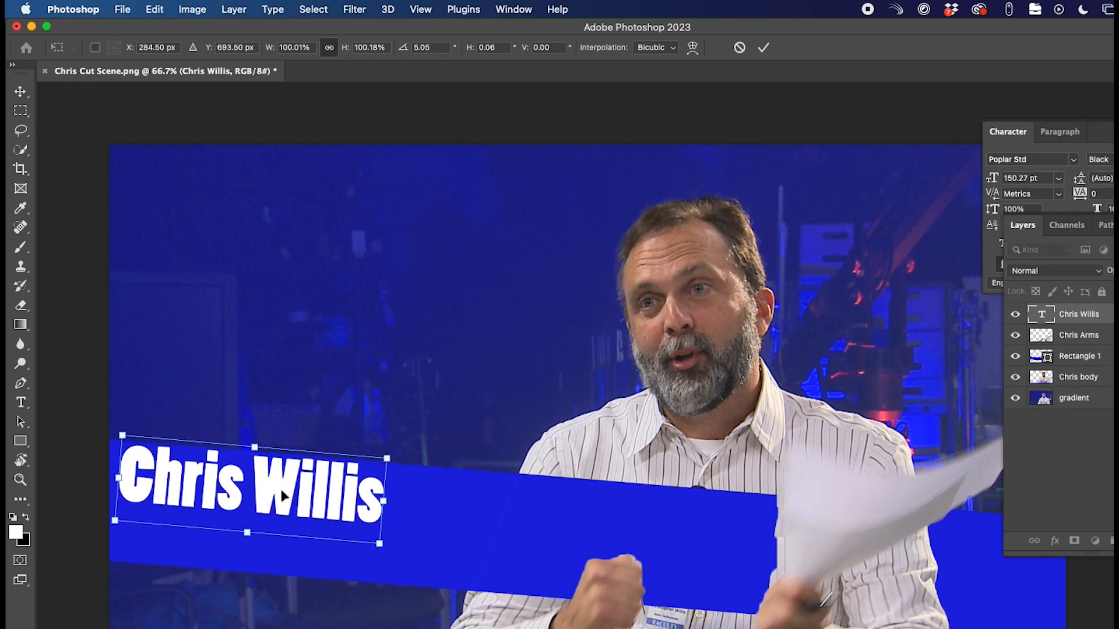
pyautogui.moveTo(288, 504); pyautogui.dragTo(336, 514)
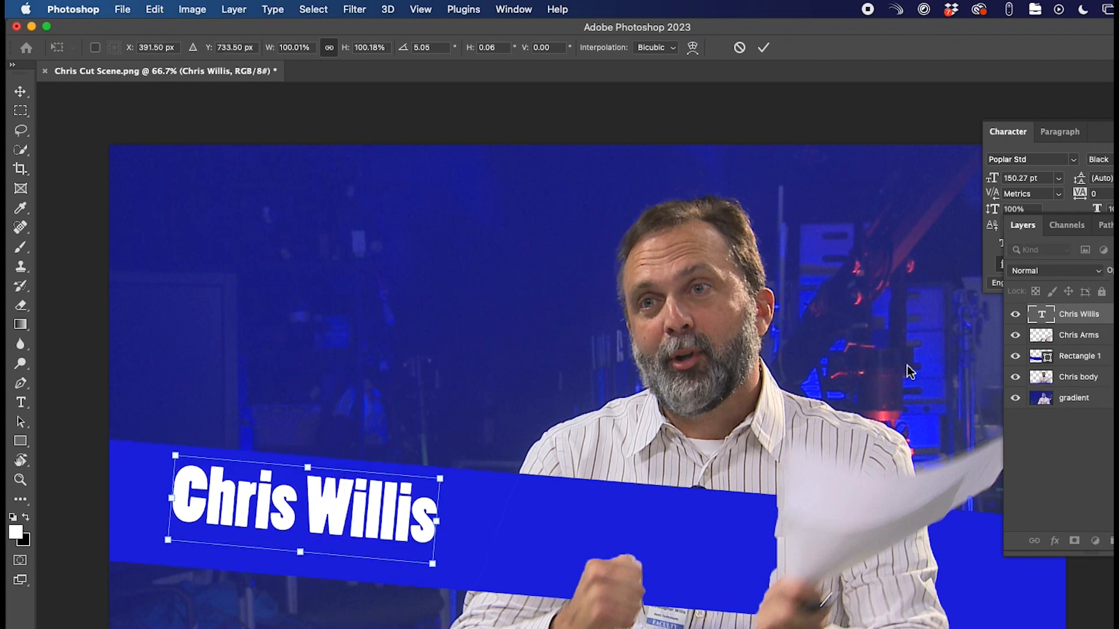
pyautogui.press('Return')
# - Save the composite as Chris Cut Scene.psd in the Cut Scene folder with Maximize Compatibility
pyautogui.press('t')
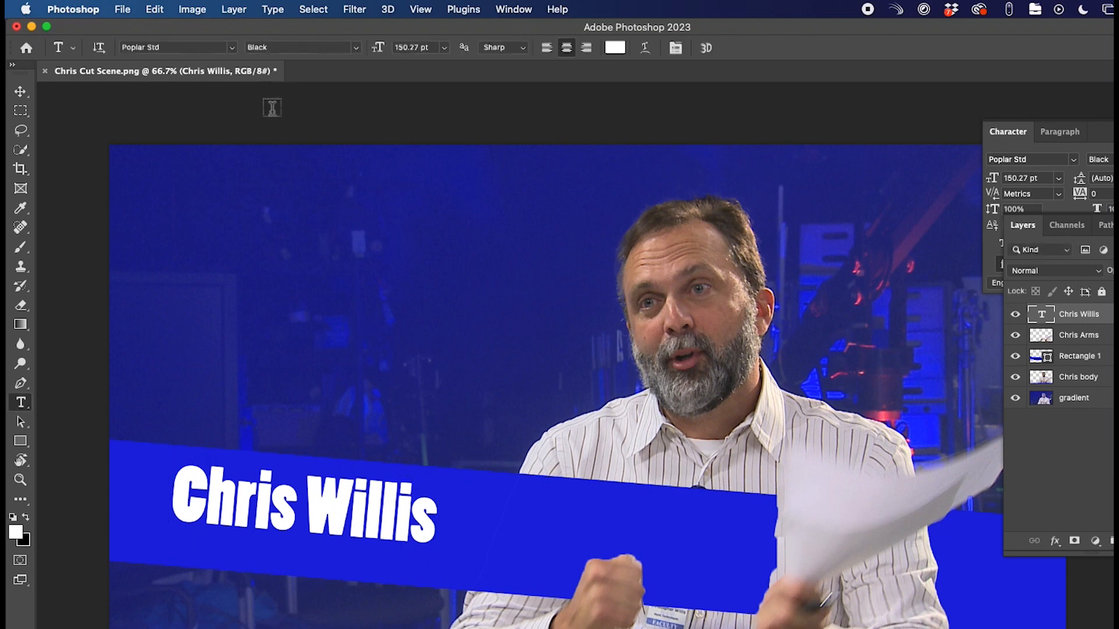
pyautogui.click(123, 11)
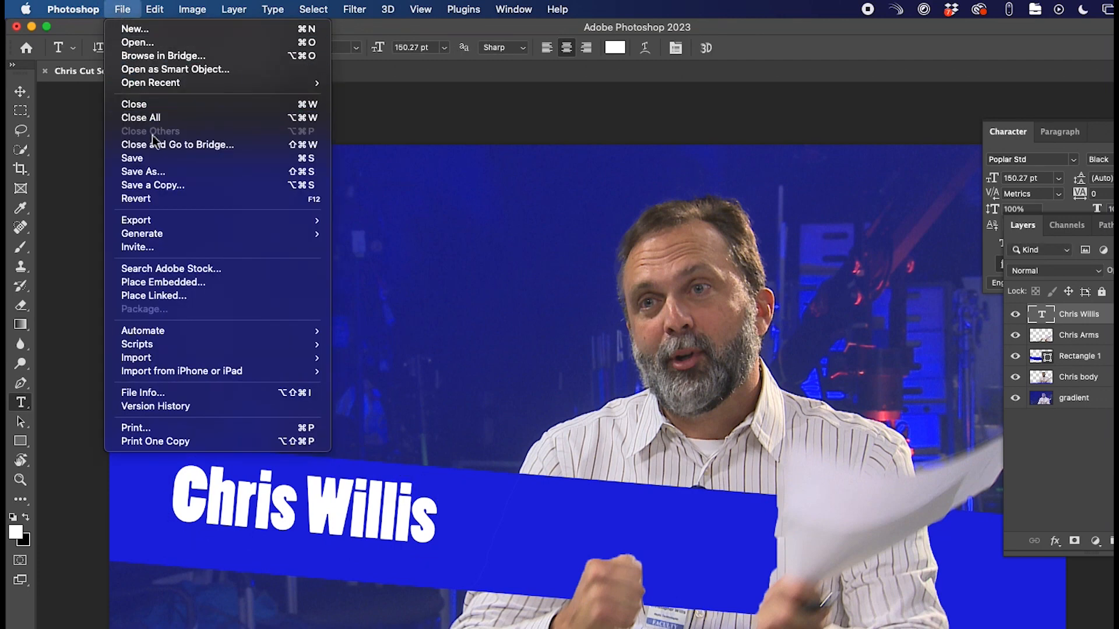
pyautogui.click(164, 172)
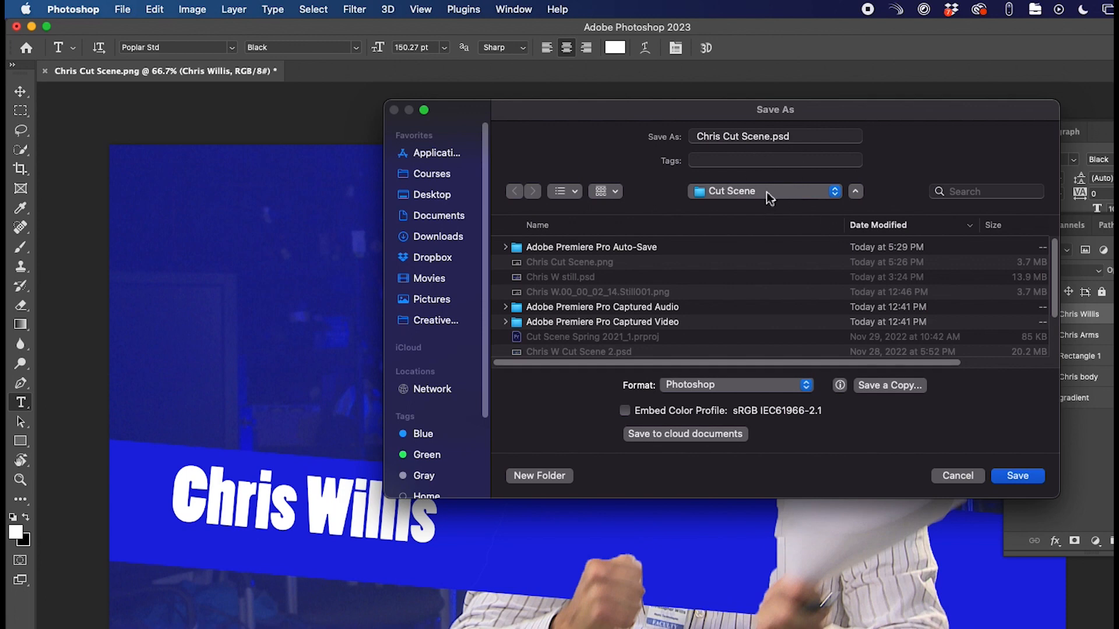
pyautogui.click(1016, 479)
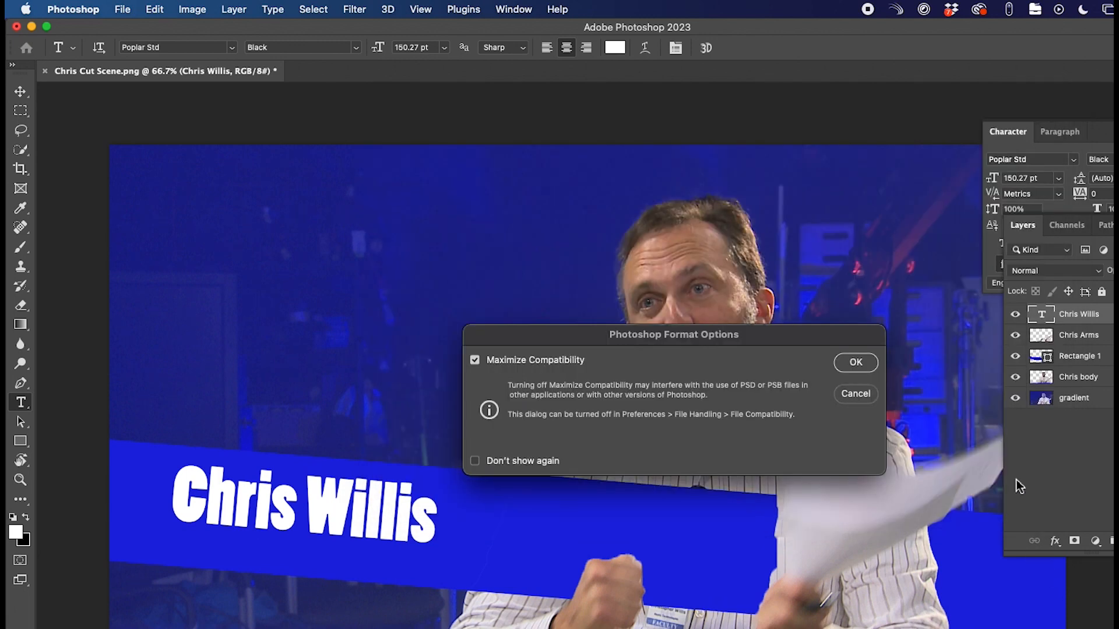
pyautogui.click(849, 362)
pyautogui.press('super+Tab')
pyautogui.press('super+Tab')
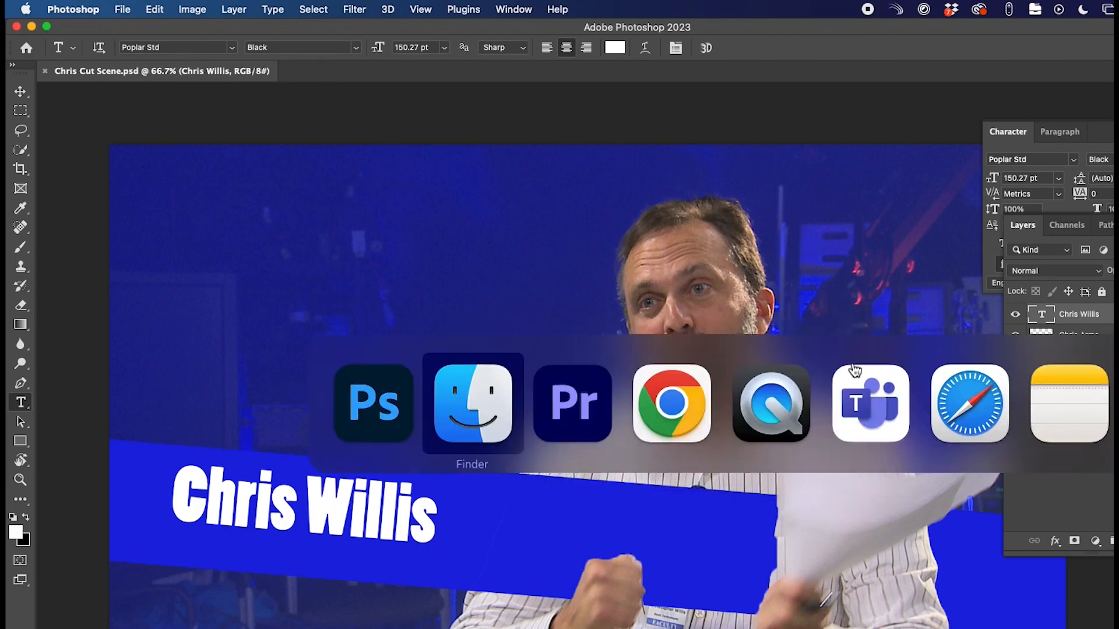
# - Drag Chris Cut Scene.psd from the Documents folder into the Project panel and import it as a Sequence
pyautogui.press('super+Tab')
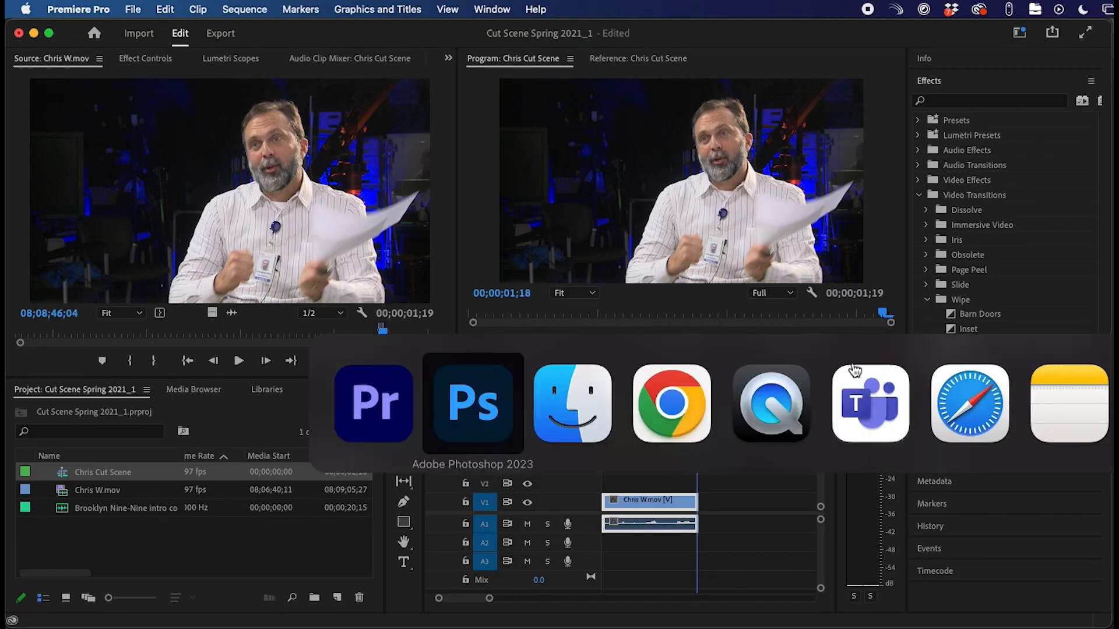
pyautogui.press('super+Tab')
pyautogui.click(728, 184)
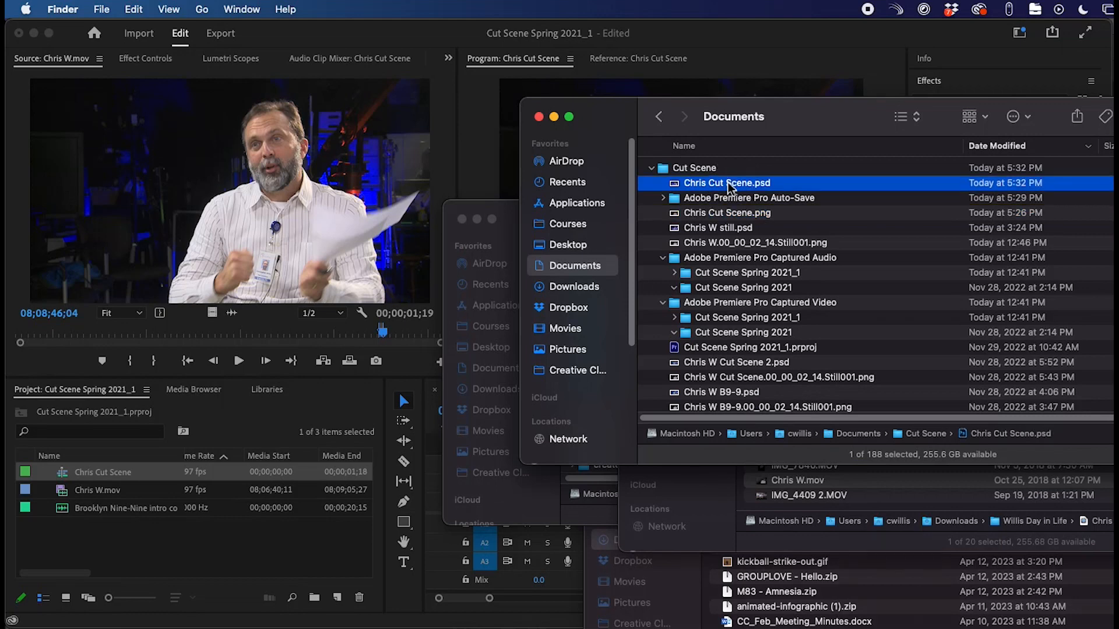
pyautogui.moveTo(728, 185); pyautogui.dragTo(609, 310)
pyautogui.moveTo(231, 525); pyautogui.dragTo(212, 543)
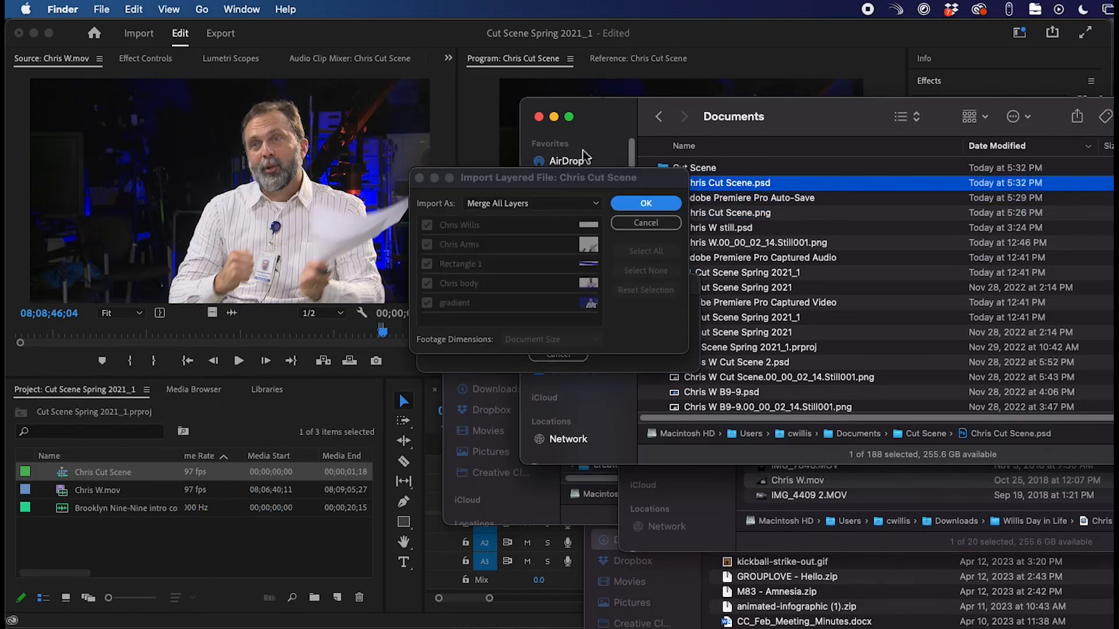
pyautogui.click(549, 181)
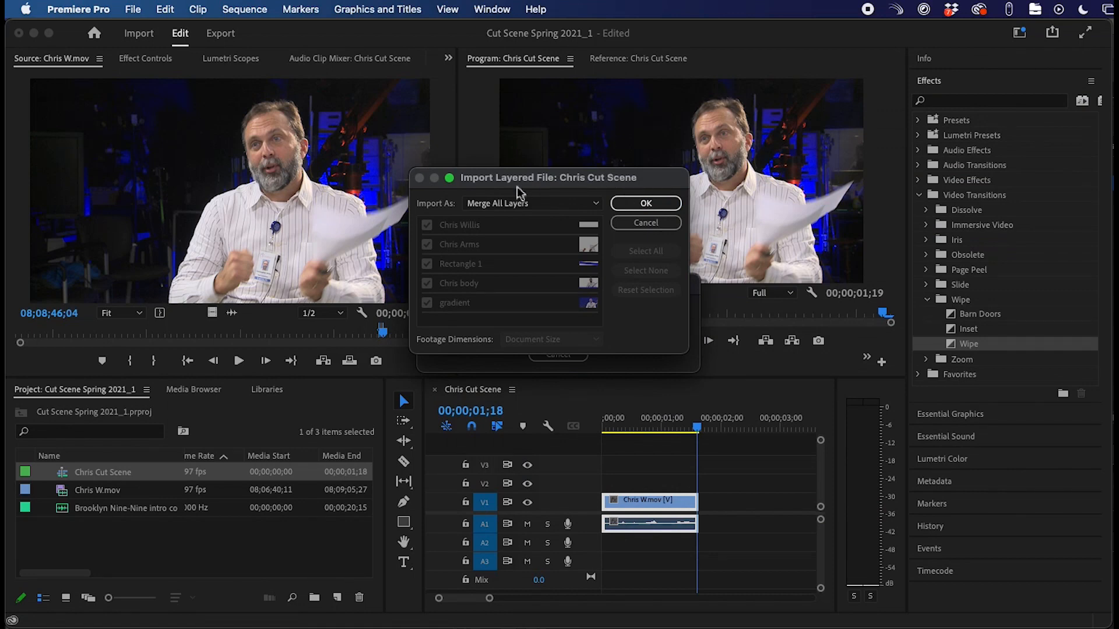
pyautogui.click(565, 204)
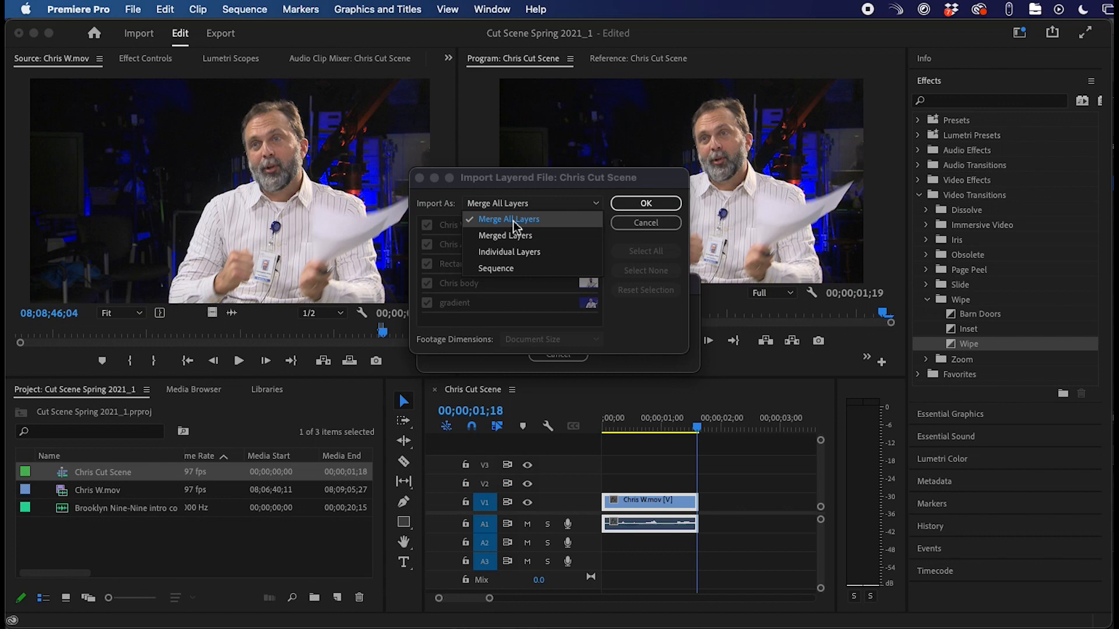
pyautogui.click(516, 271)
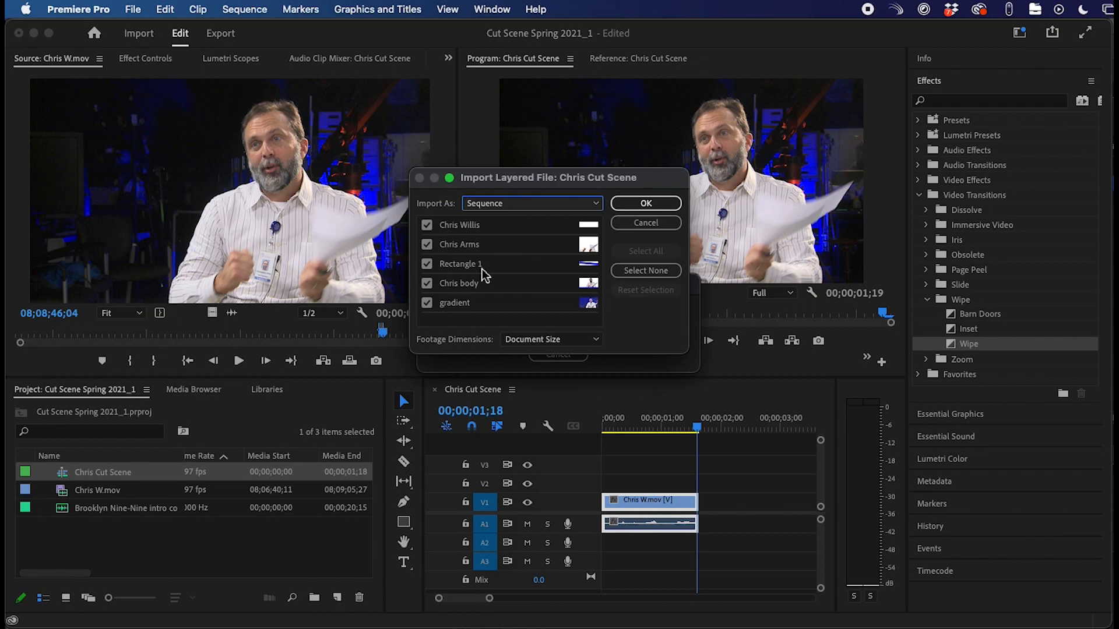
pyautogui.click(645, 204)
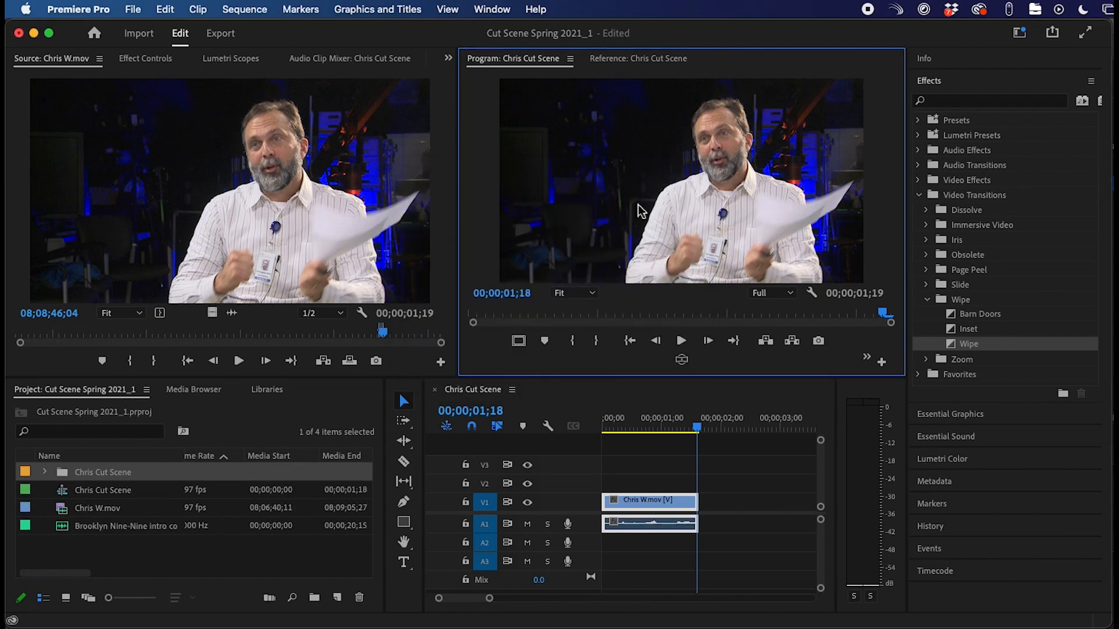
# - Expand the Chris Cut Scene bin and preview the body, name and arms layers
pyautogui.click(61, 472)
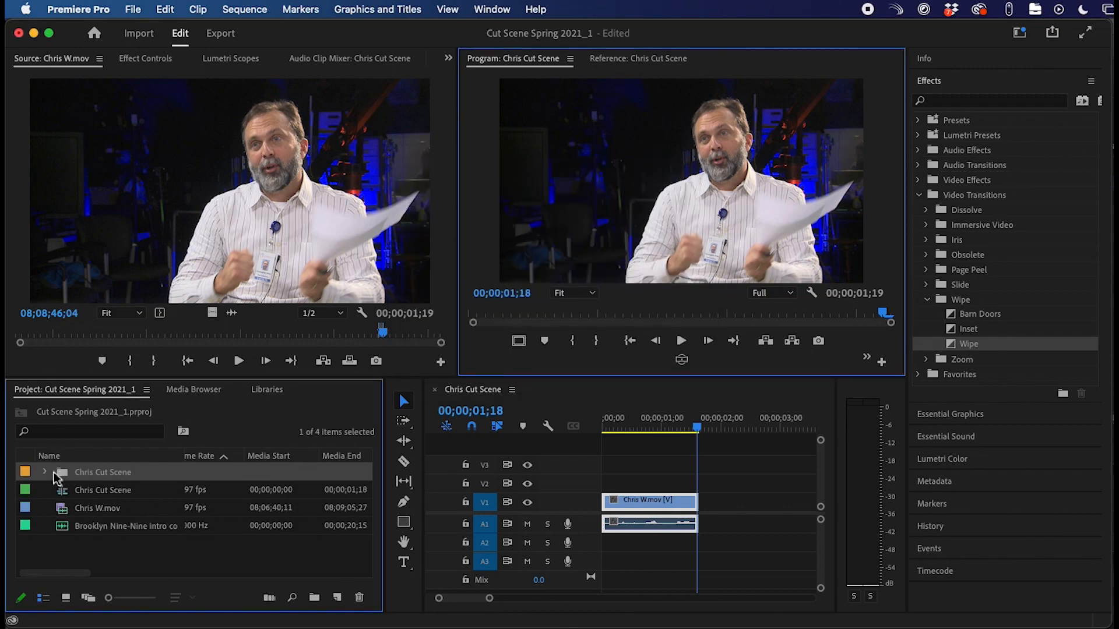
pyautogui.click(44, 473)
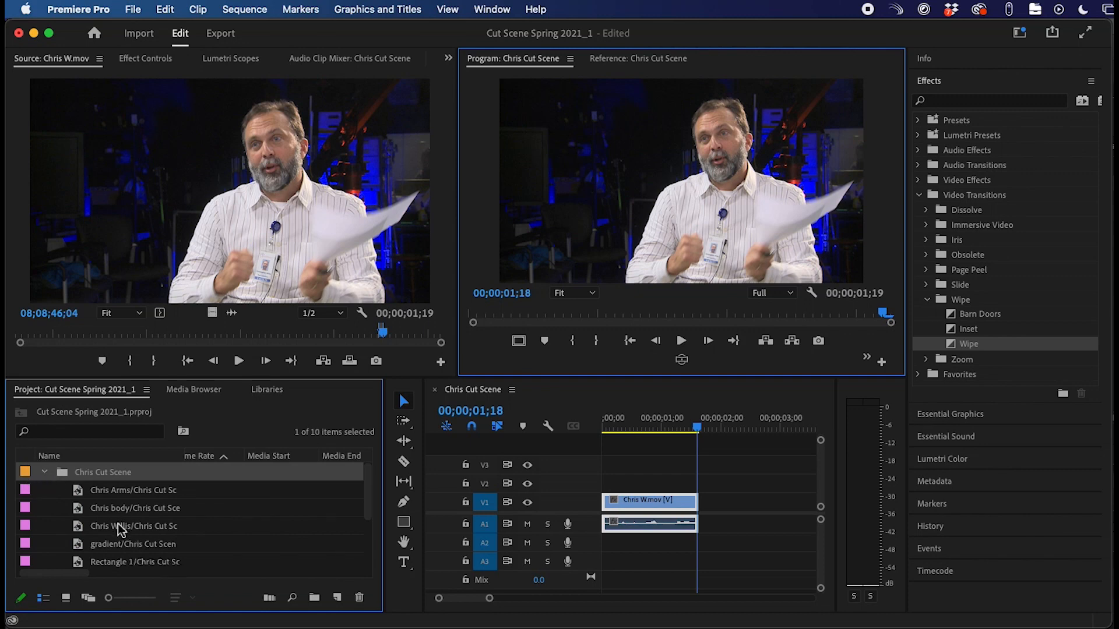
pyautogui.doubleClick(94, 510)
pyautogui.click(87, 527)
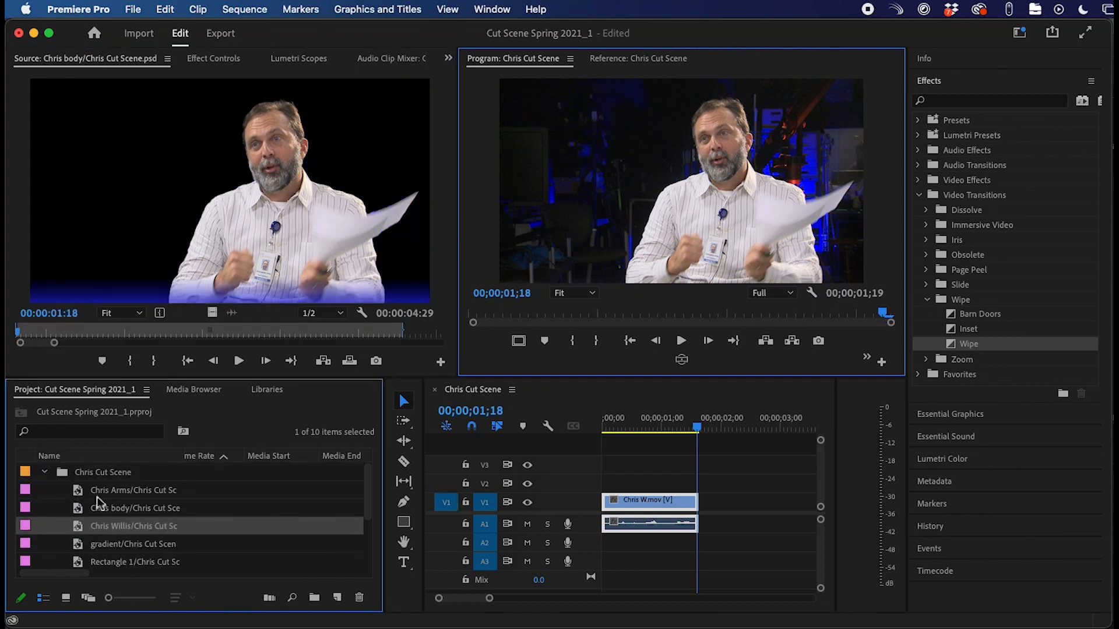
pyautogui.doubleClick(110, 493)
pyautogui.scroll(-3, 142, 549)
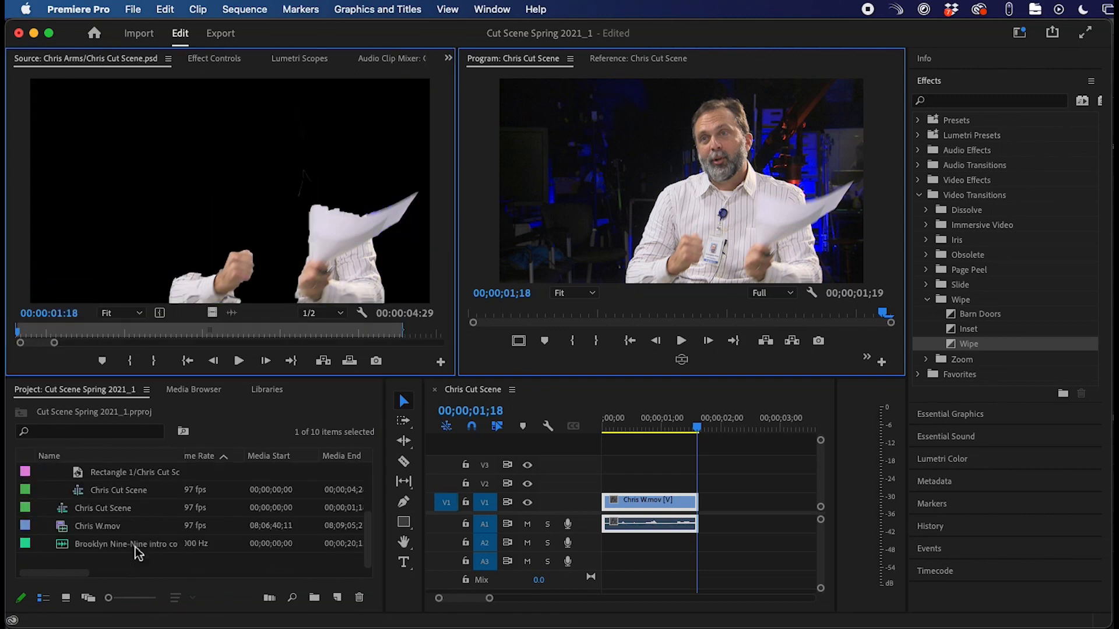
# - Open the layered Chris Cut Scene sequence and enlarge the video tracks to show all five layers
pyautogui.doubleClick(119, 492)
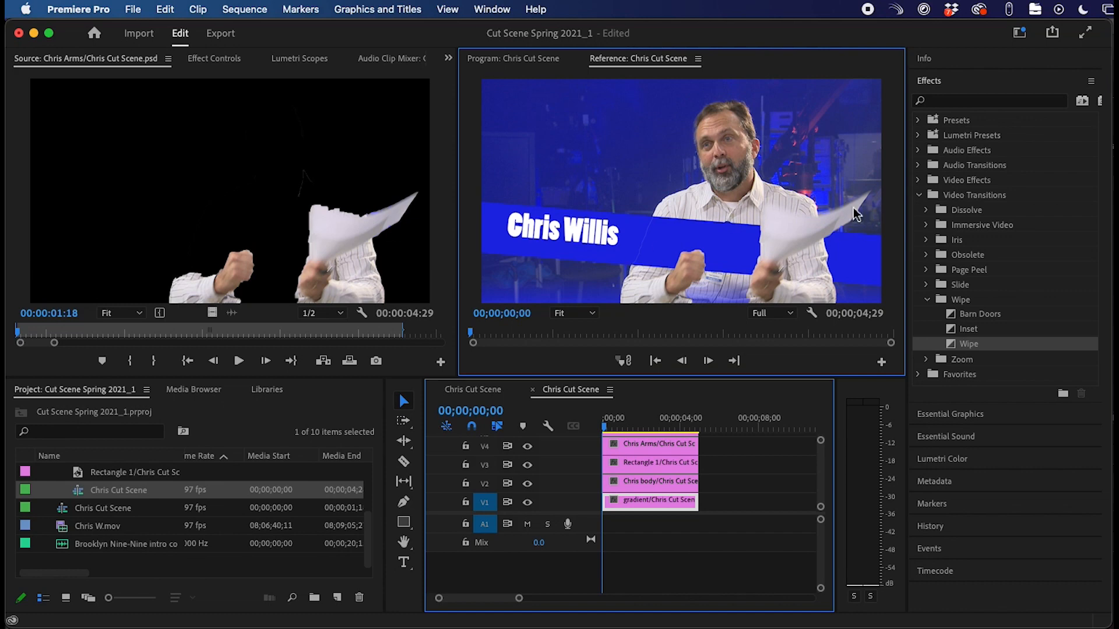
pyautogui.scroll(1, 678, 500)
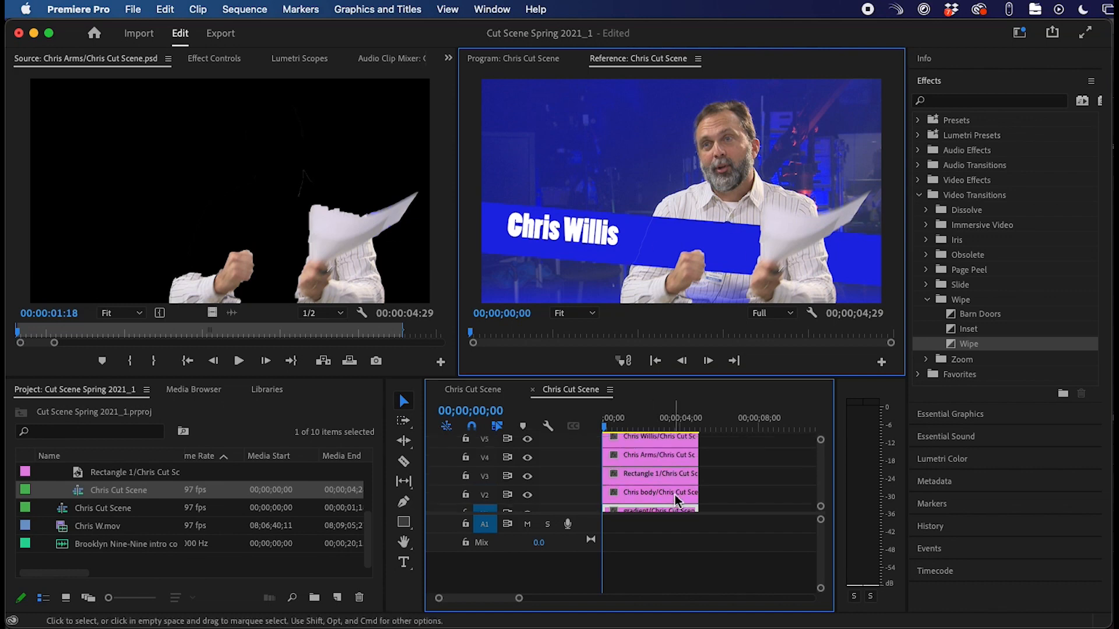
pyautogui.click(593, 515)
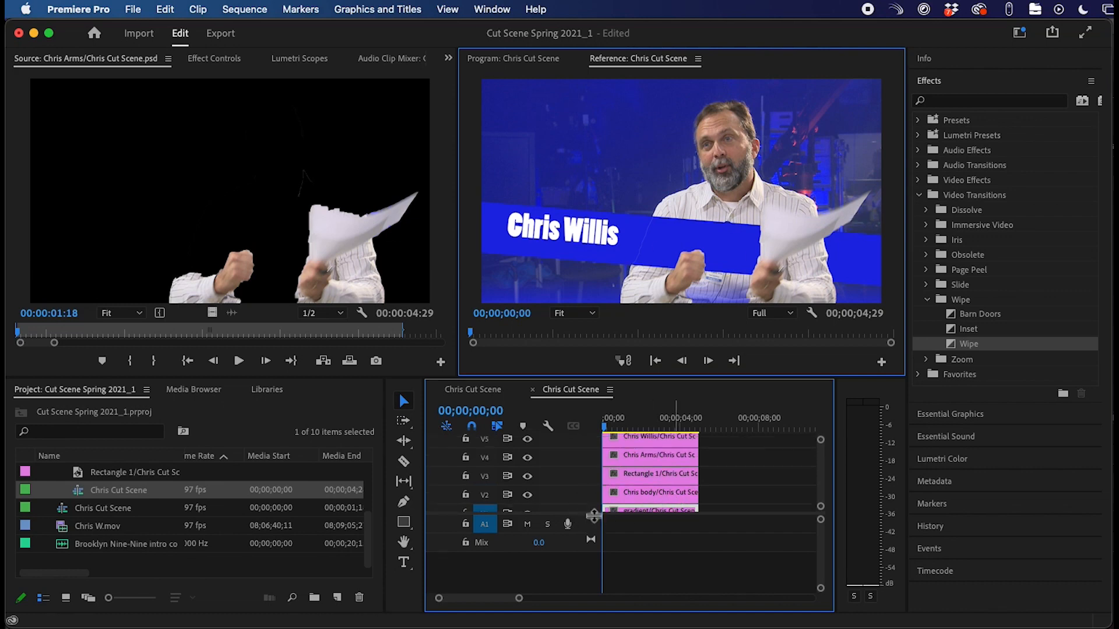
pyautogui.moveTo(593, 515); pyautogui.dragTo(595, 563)
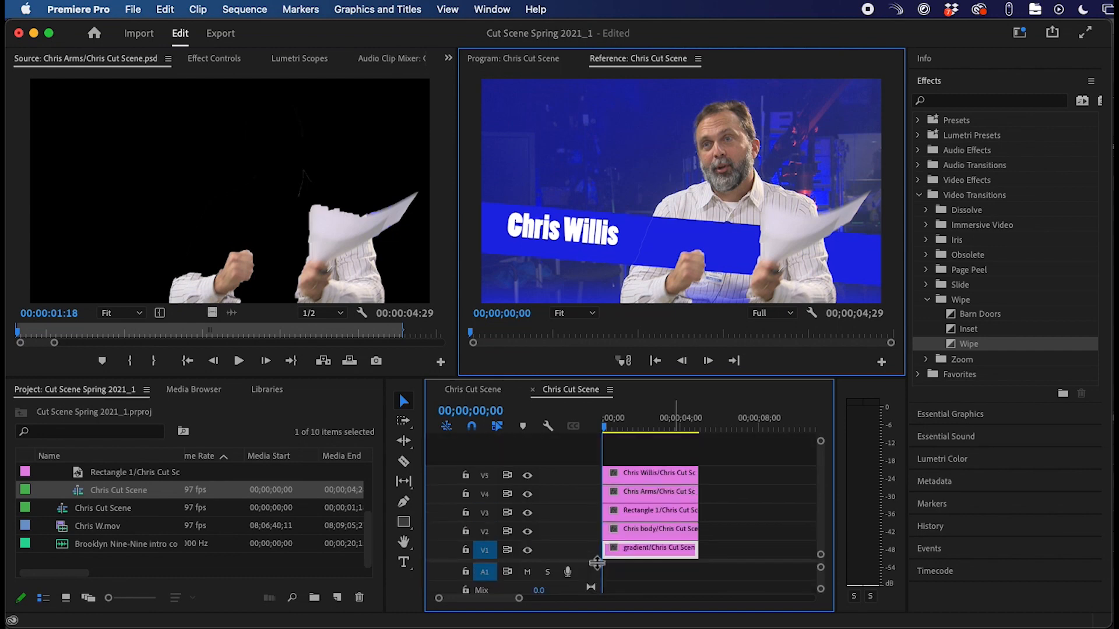
# - Shift the upper clips 14 frames after the gradient and load the Chris body clip in the Source monitor
pyautogui.click(606, 537)
pyautogui.moveTo(607, 537); pyautogui.dragTo(606, 538)
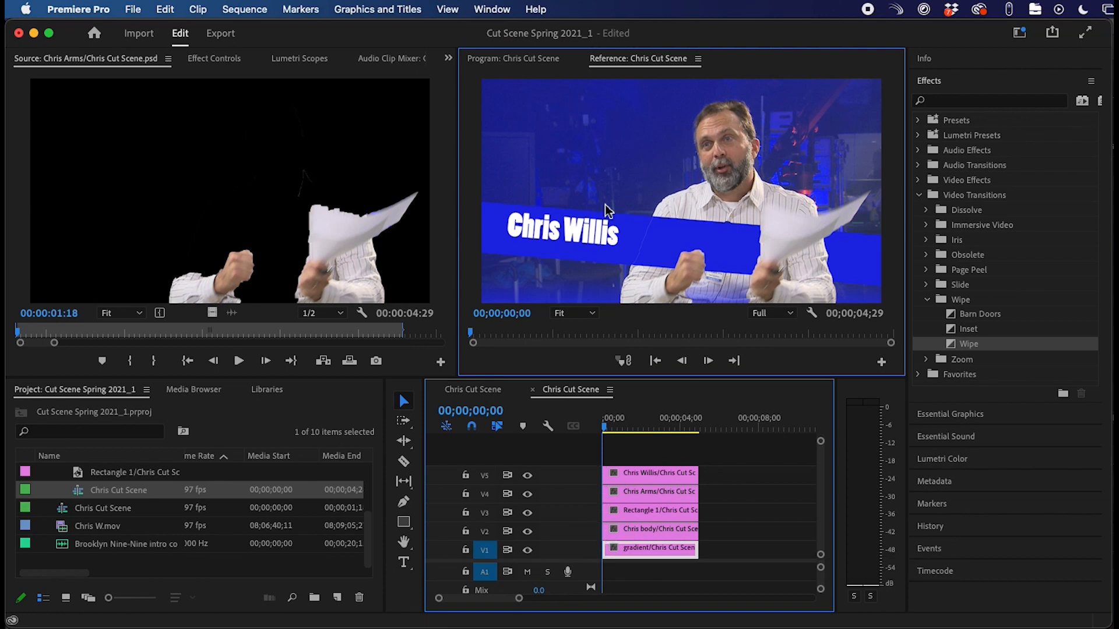
pyautogui.click(609, 531)
pyautogui.moveTo(609, 531); pyautogui.dragTo(607, 530)
pyautogui.moveTo(676, 444); pyautogui.dragTo(613, 530)
pyautogui.click(620, 454)
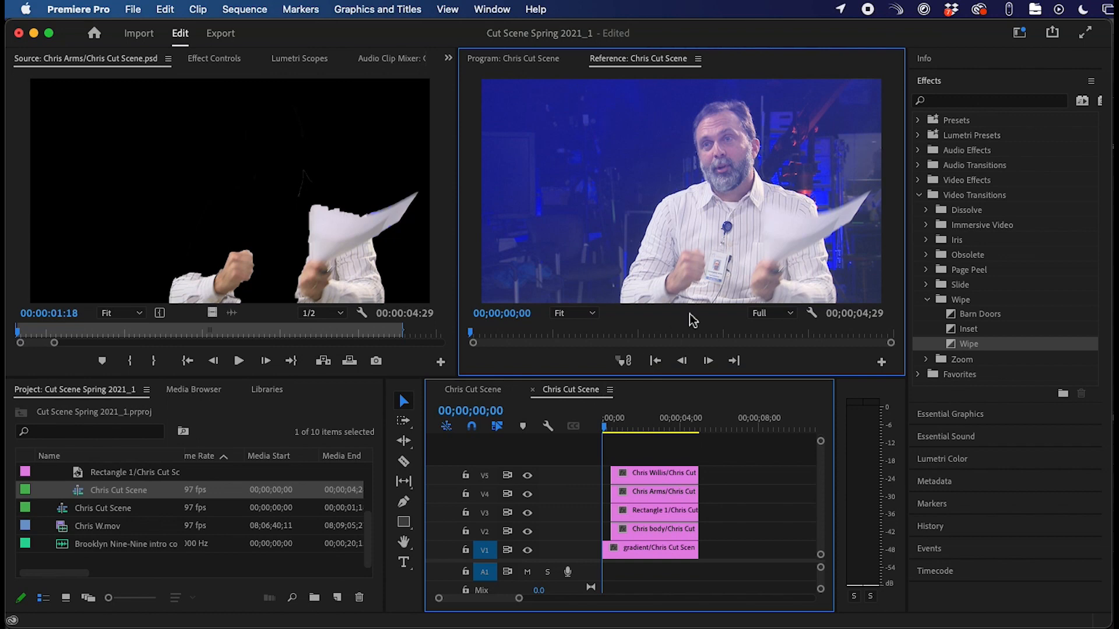
pyautogui.click(628, 532)
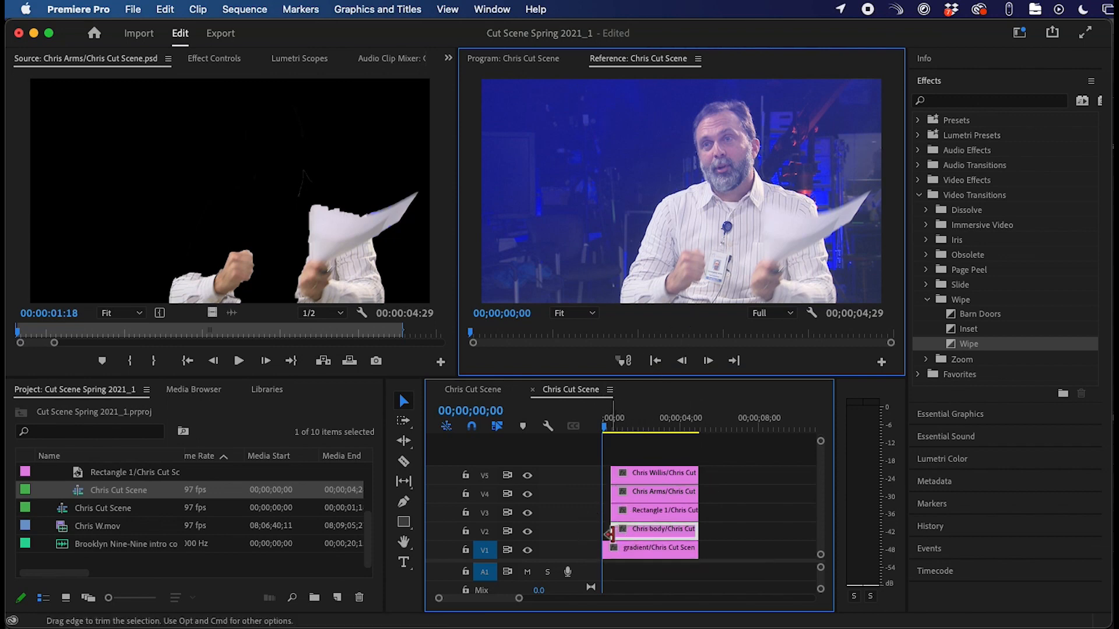
pyautogui.doubleClick(660, 532)
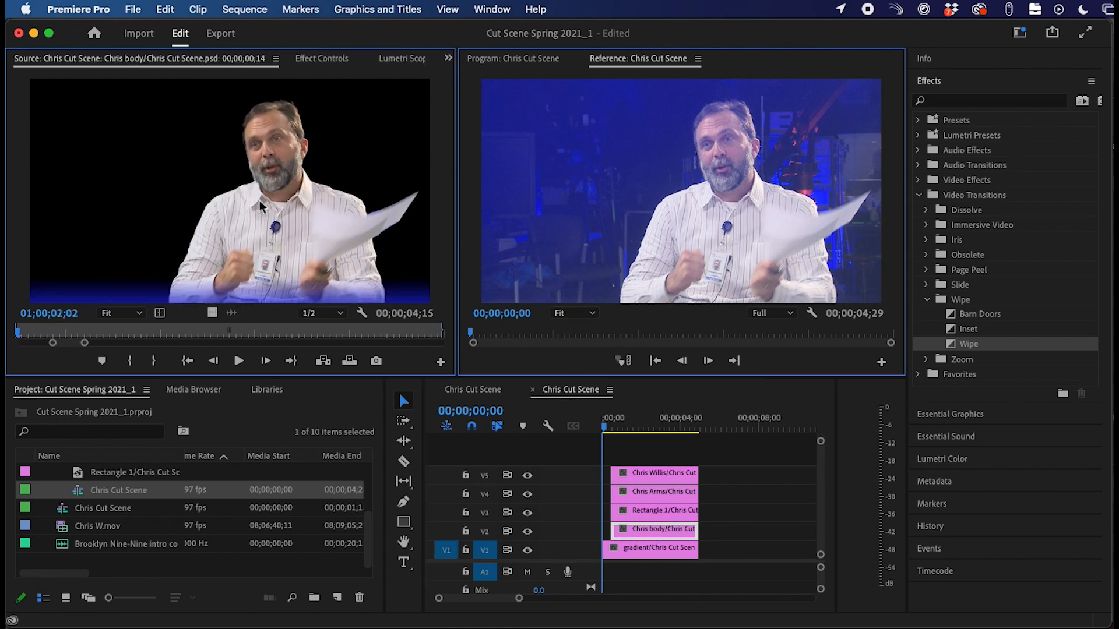
# - Move the name, arms and rectangle clips to start at 00;00;01;08
pyautogui.moveTo(734, 450); pyautogui.dragTo(632, 510)
pyautogui.click(626, 419)
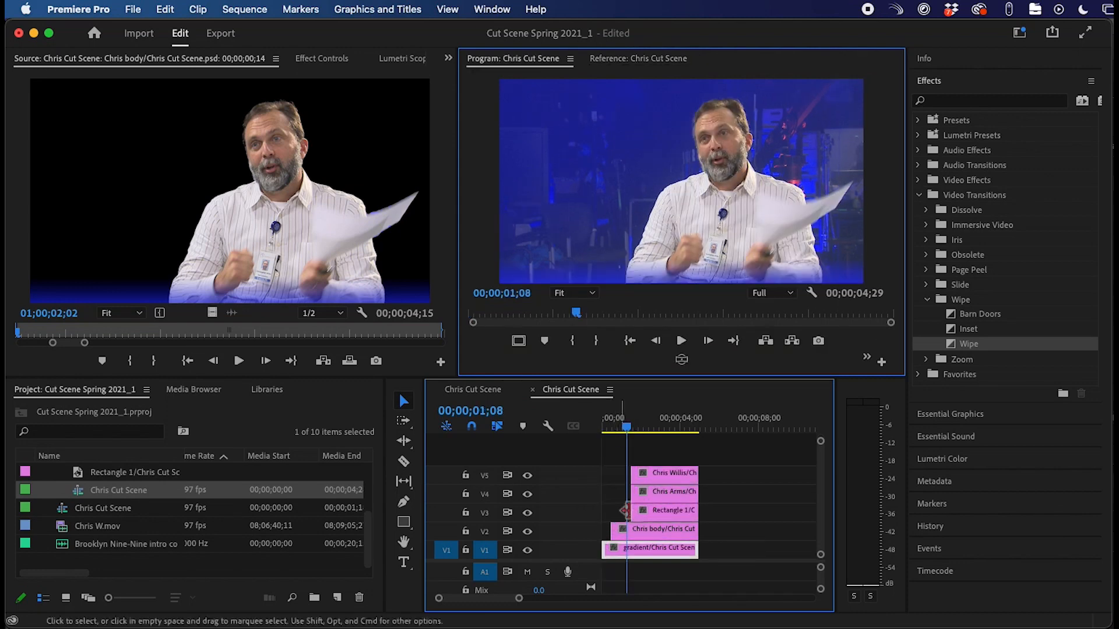
pyautogui.click(487, 538)
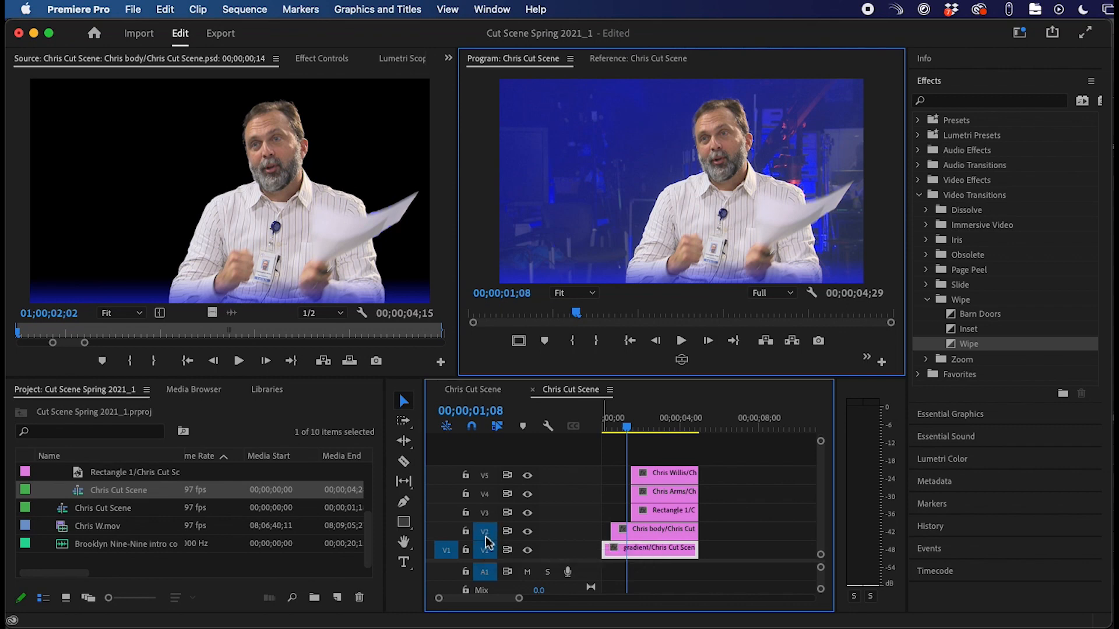
# - Nudge the Chris body image slightly right and down in the Program monitor, to Y 555.8
pyautogui.click(627, 535)
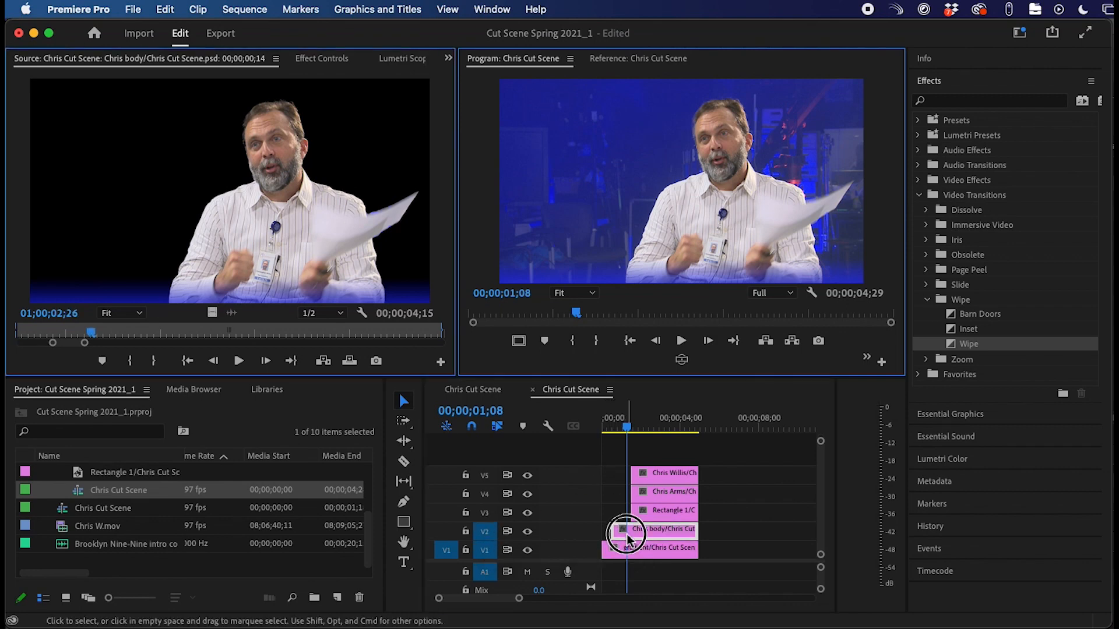
pyautogui.click(613, 178)
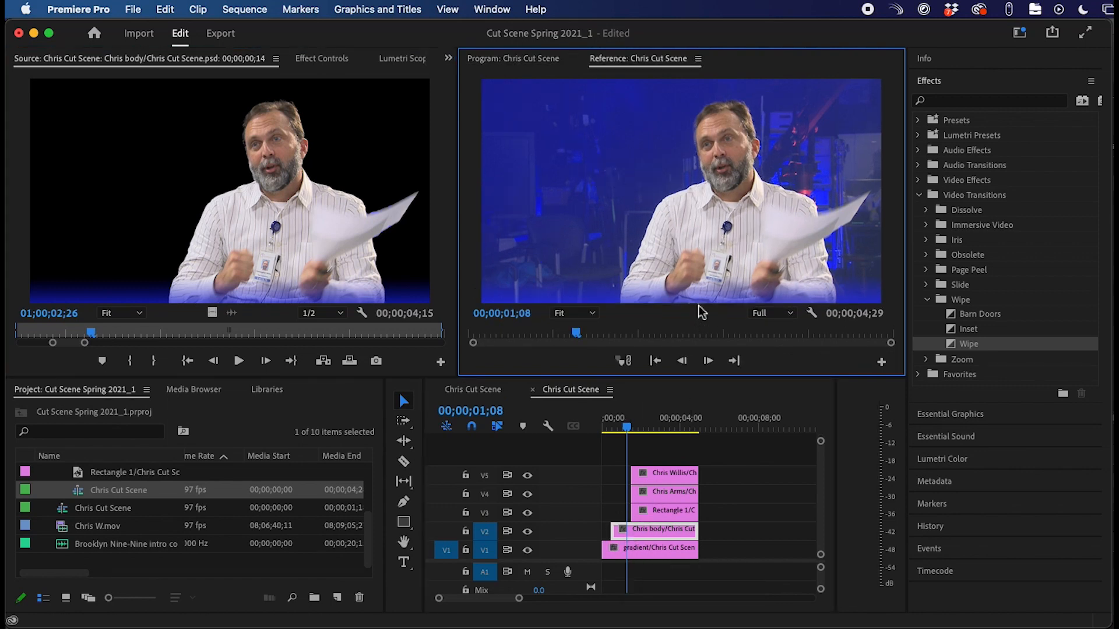
pyautogui.click(618, 425)
pyautogui.click(663, 187)
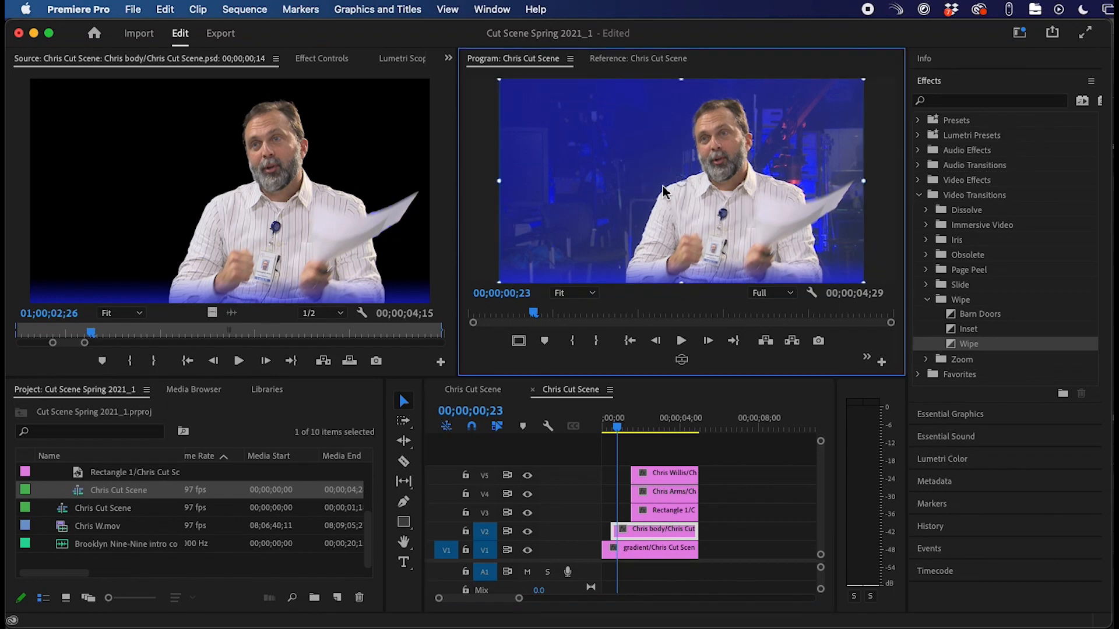
pyautogui.moveTo(574, 178)
pyautogui.mouseDown()
pyautogui.moveTo(629, 180)
pyautogui.moveTo(580, 204)
pyautogui.moveTo(641, 173)
pyautogui.moveTo(595, 167)
pyautogui.moveTo(577, 182)
pyautogui.mouseUp()
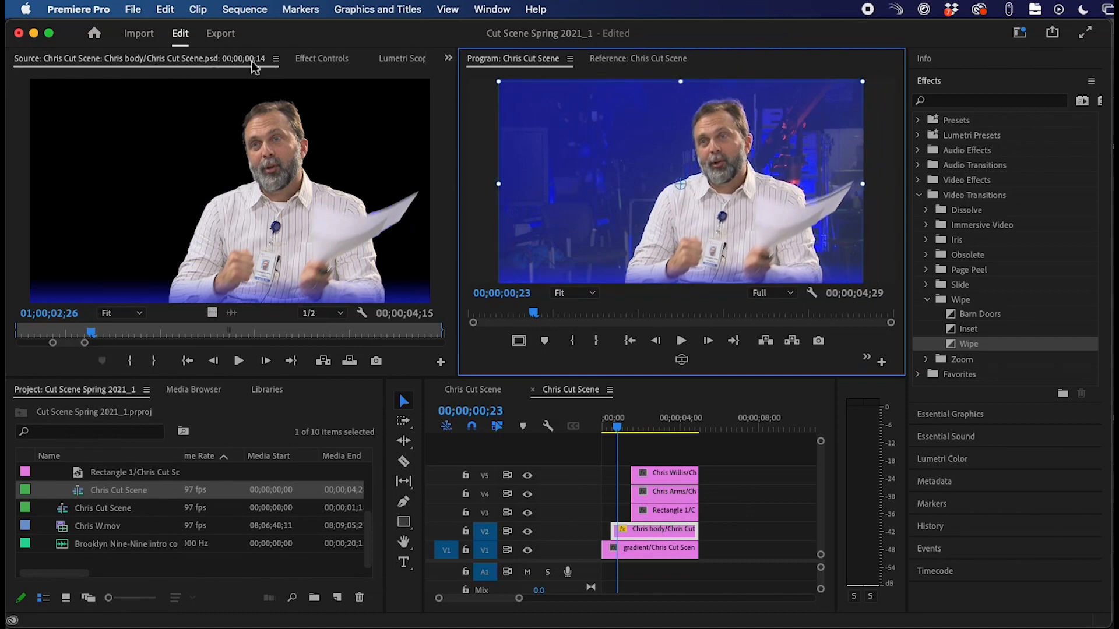
pyautogui.click(323, 59)
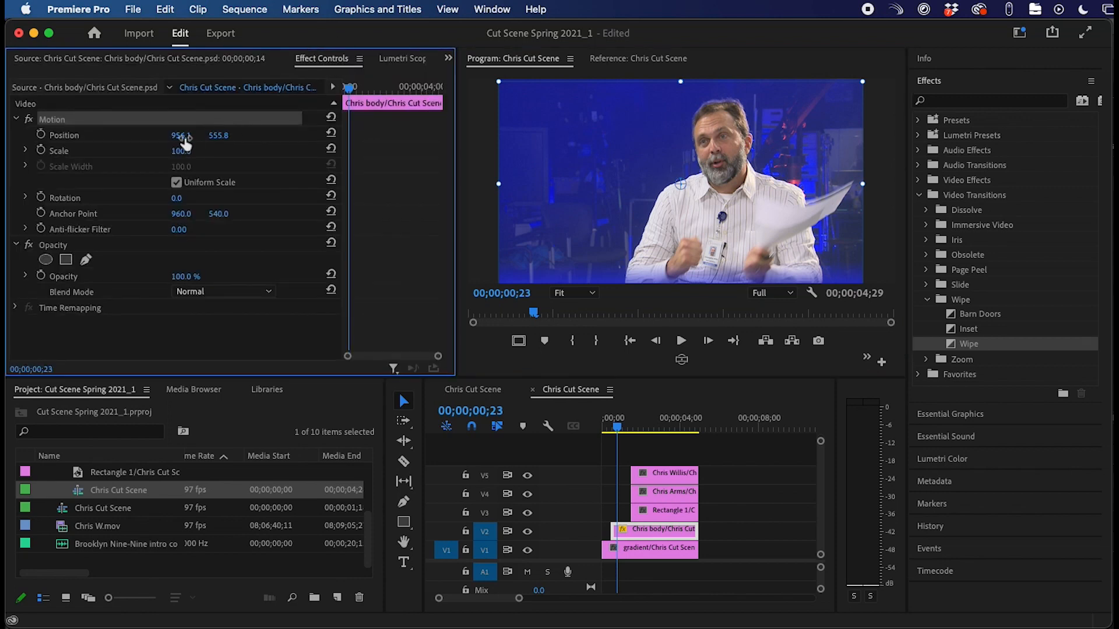
# - Keyframe the body clip from Scale 100 at 00;23 to Scale 132 and Position 897 at 01;08
pyautogui.click(330, 132)
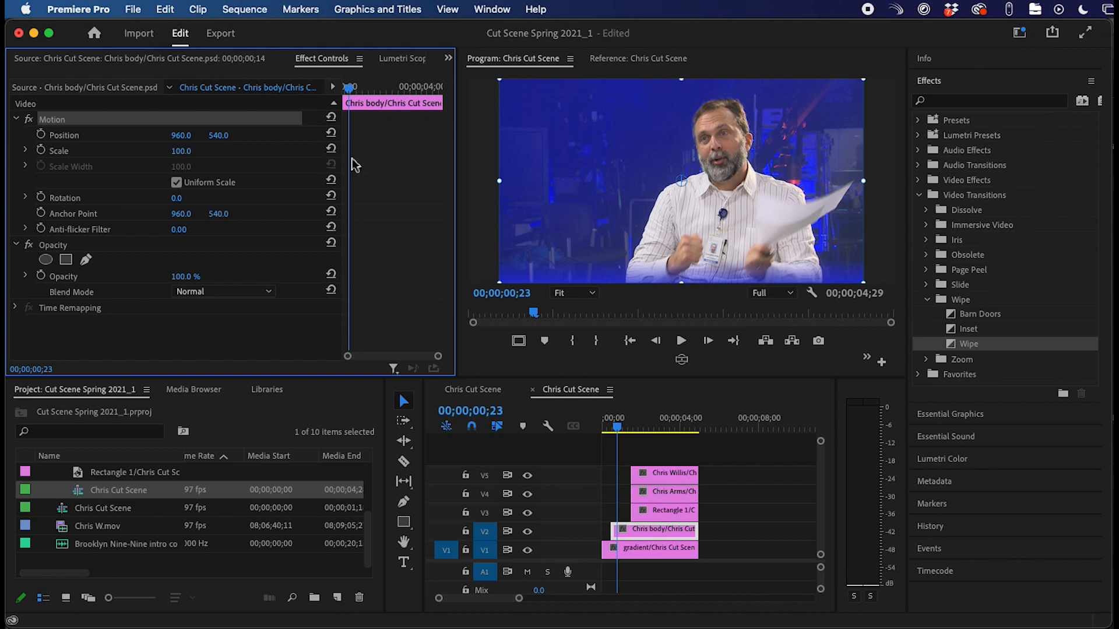
pyautogui.click(41, 150)
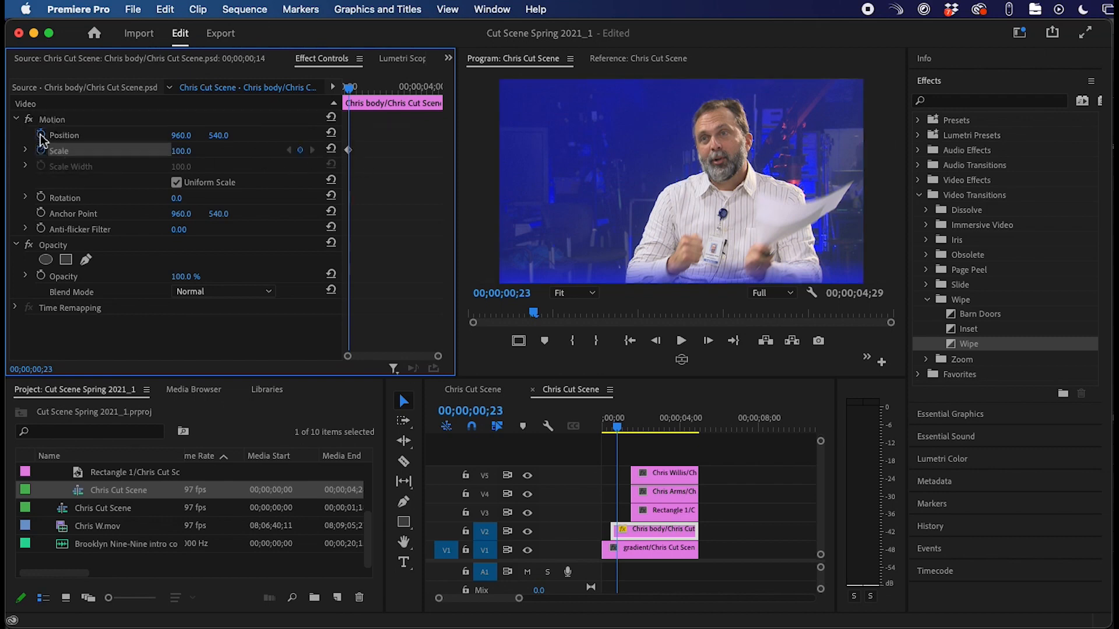
pyautogui.click(41, 135)
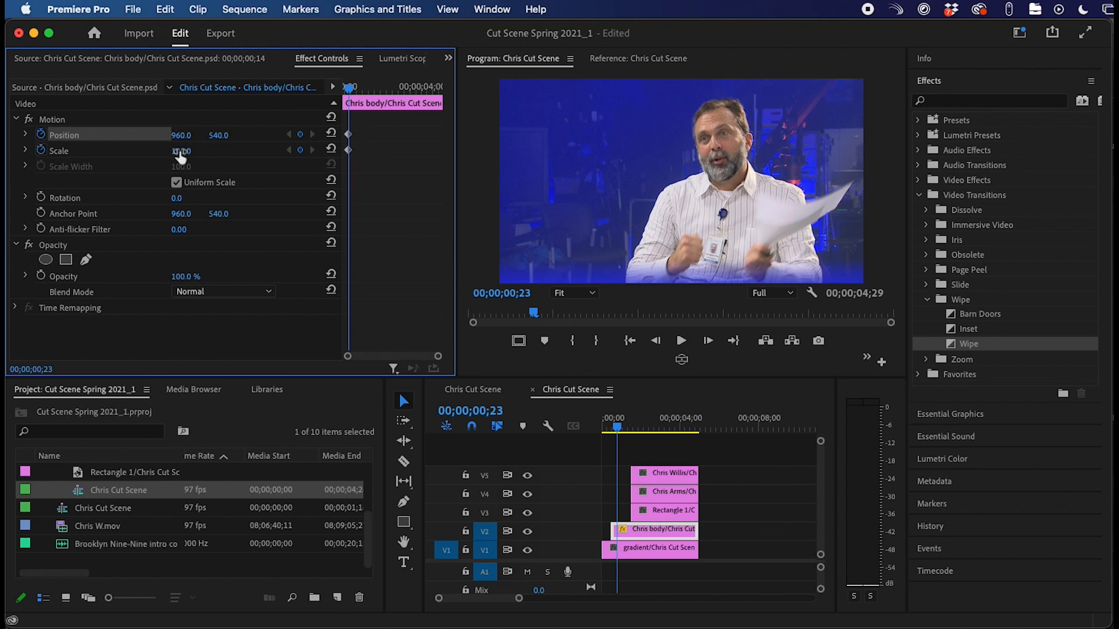
pyautogui.moveTo(622, 424); pyautogui.dragTo(625, 429)
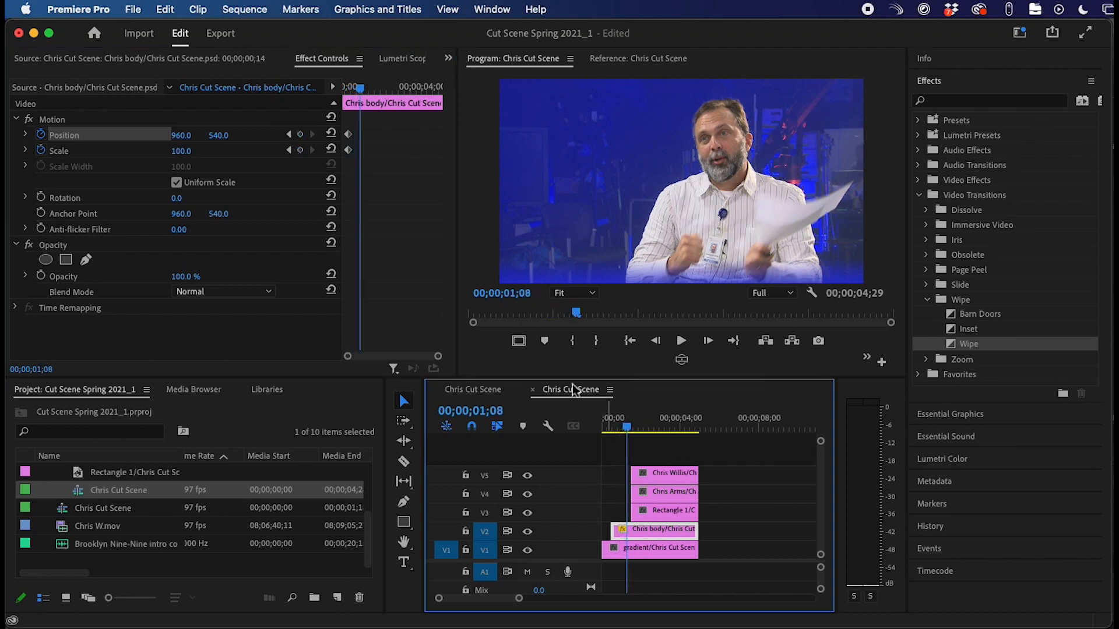
pyautogui.moveTo(181, 150); pyautogui.dragTo(158, 136)
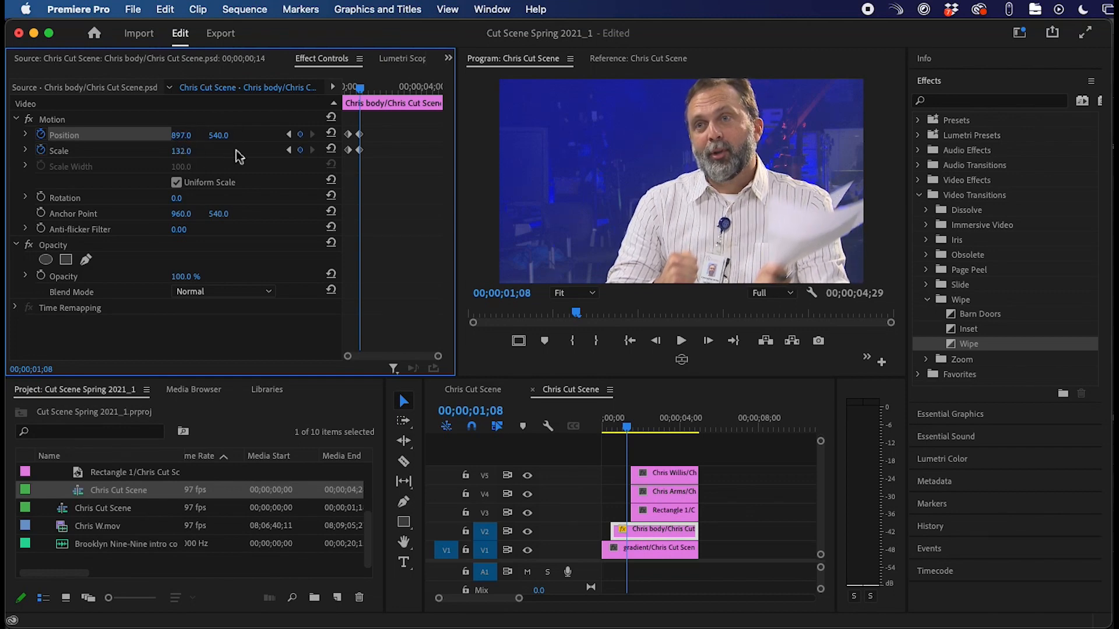
pyautogui.moveTo(219, 137)
pyautogui.mouseDown()
pyautogui.moveTo(195, 136)
pyautogui.moveTo(205, 137)
pyautogui.mouseUp()
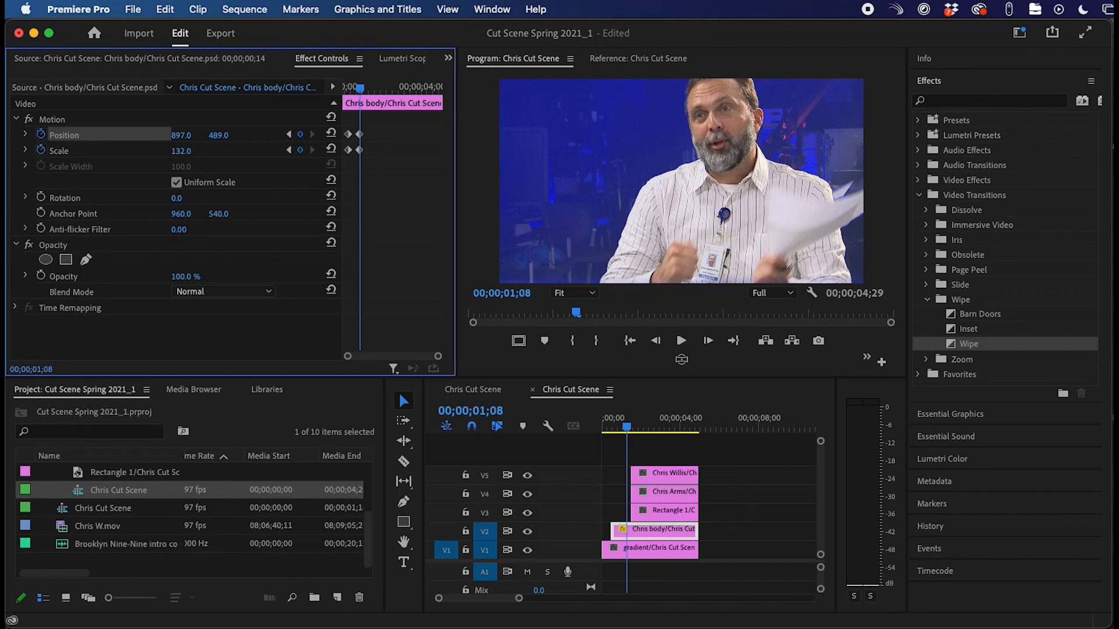
pyautogui.moveTo(218, 135); pyautogui.dragTo(247, 135)
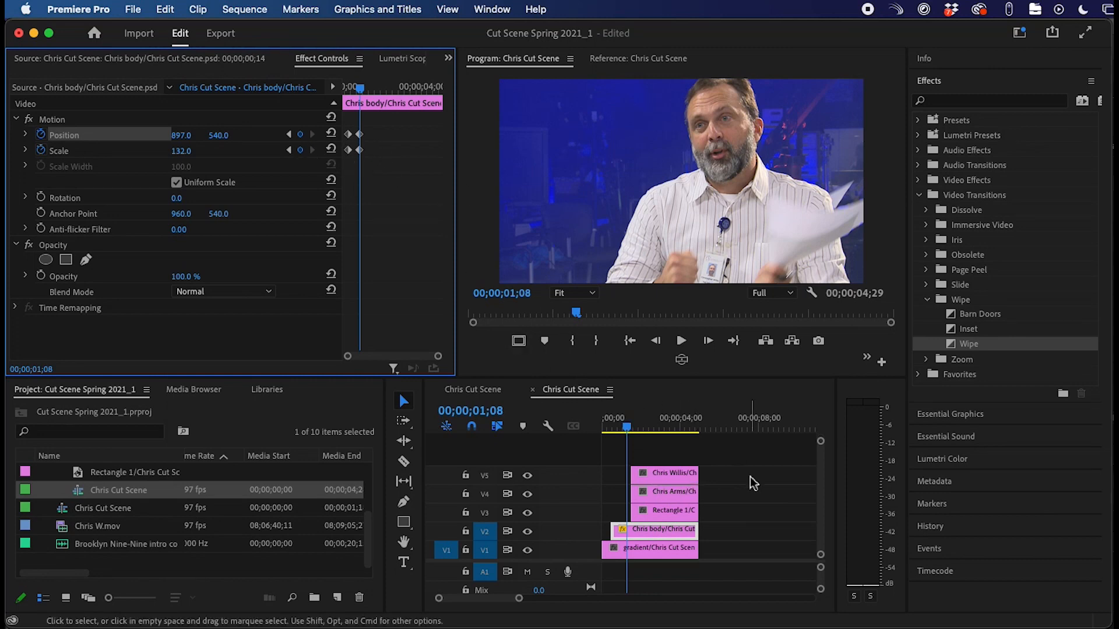
# - Preview the zoom, then move the body clip to the sequence start and extend it to match the clips above
pyautogui.click(627, 430)
pyautogui.press('space')
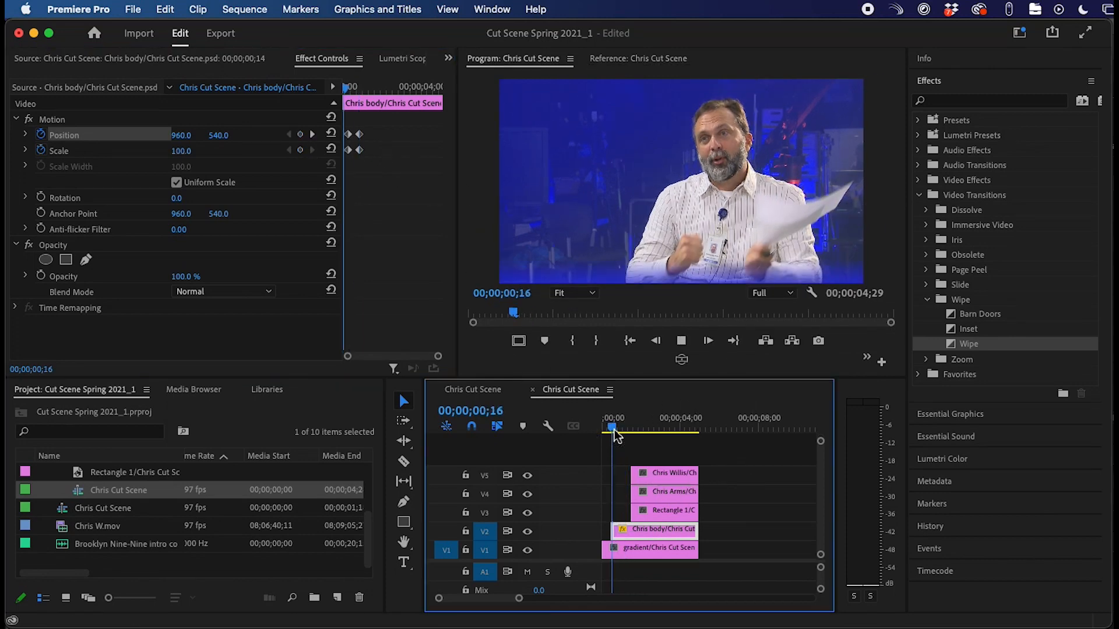
pyautogui.press('space')
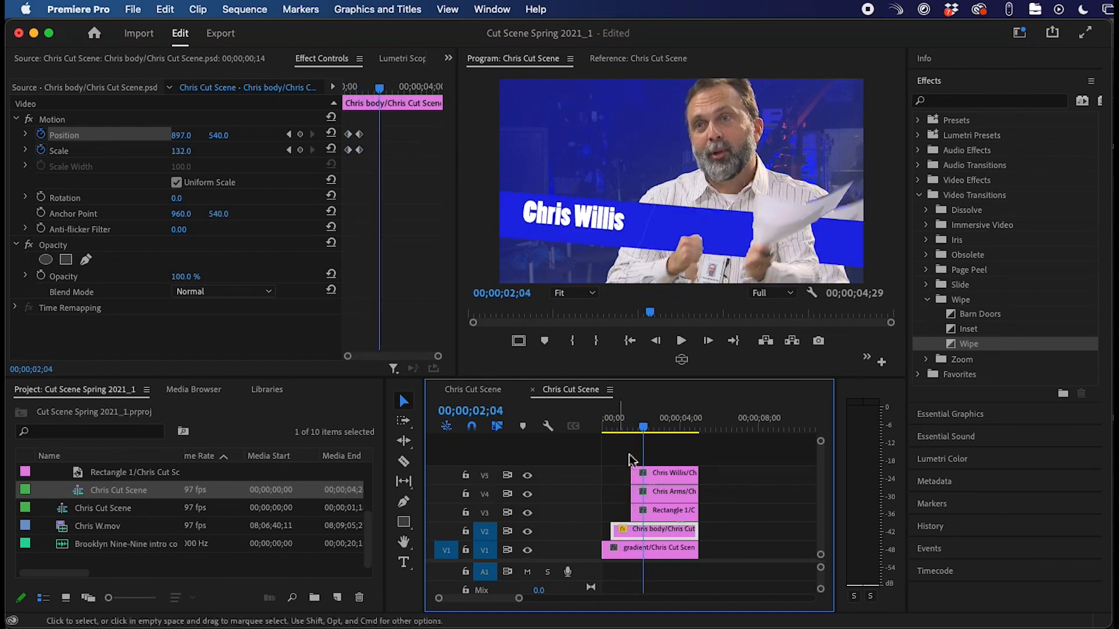
pyautogui.moveTo(680, 537); pyautogui.dragTo(632, 494)
pyautogui.click(661, 516)
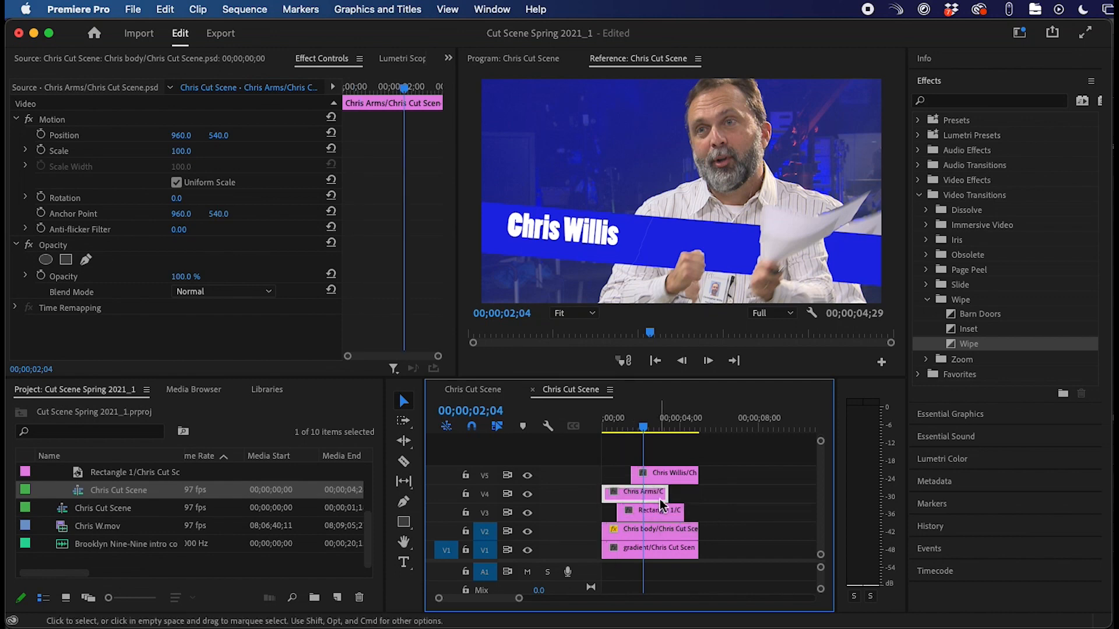
# - Copy the Chris body clip, paste its Motion attributes onto the Chris Arms clip, and play from the start
pyautogui.click(649, 530)
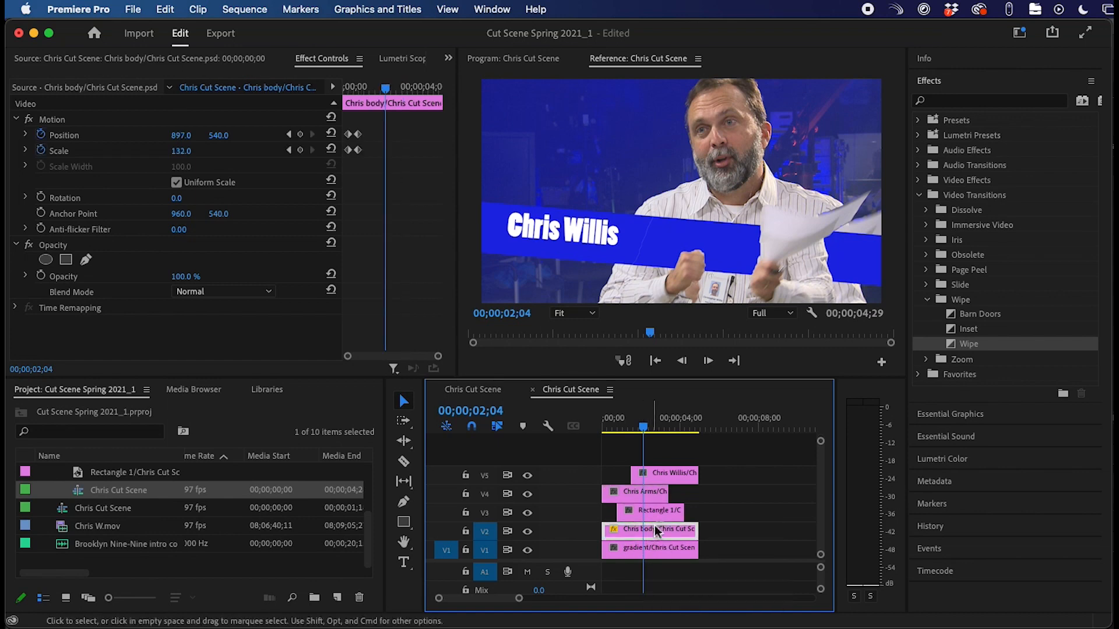
pyautogui.rightClick(655, 541)
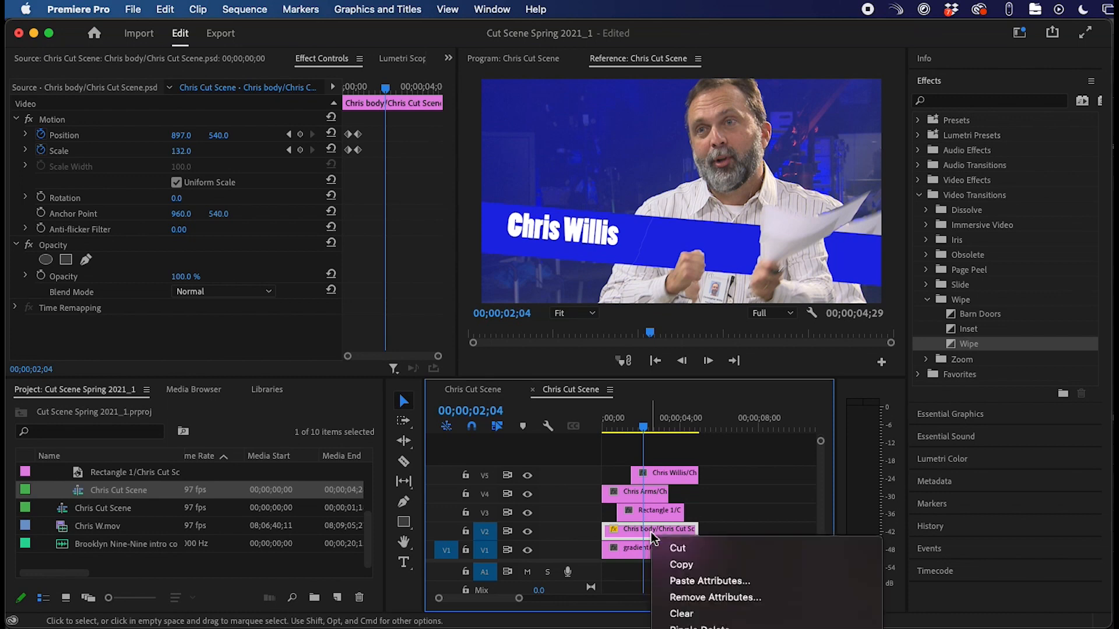
pyautogui.click(687, 565)
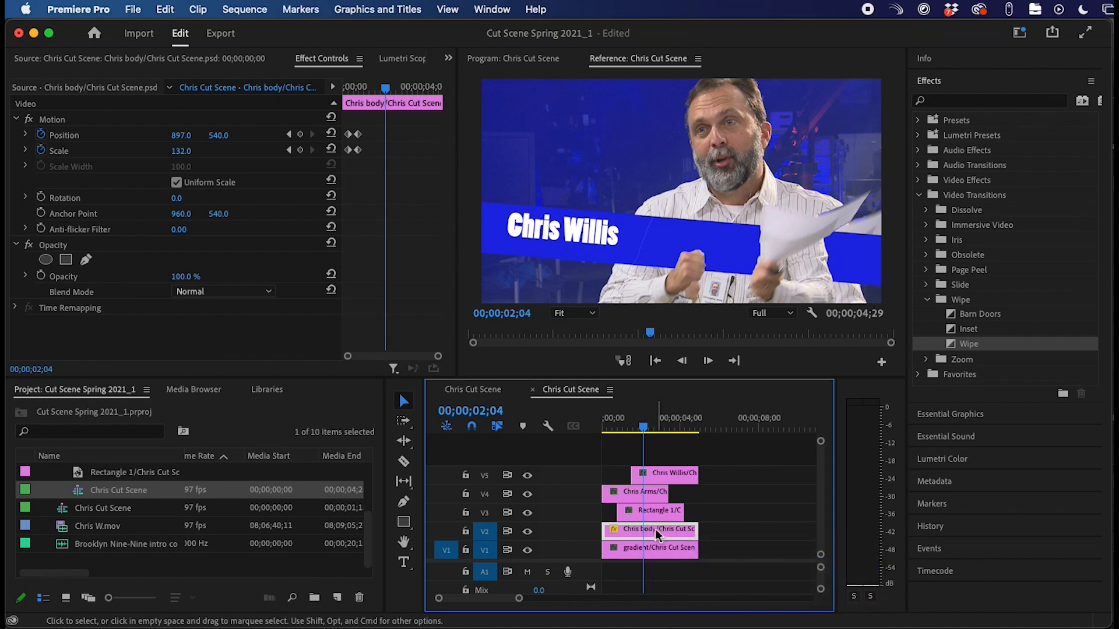
pyautogui.click(642, 495)
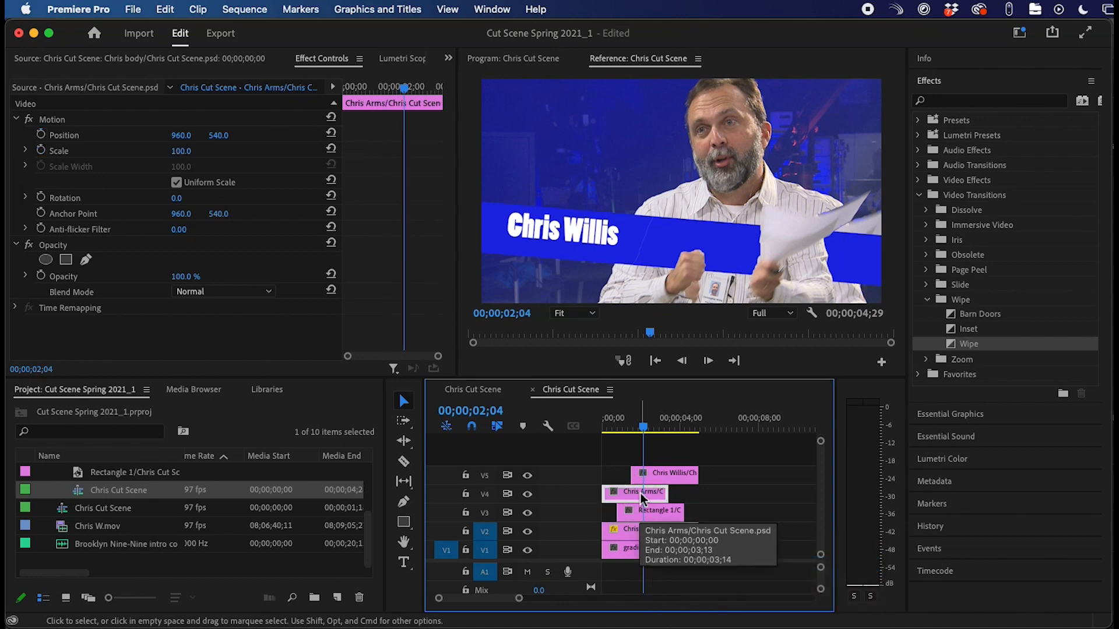
pyautogui.rightClick(641, 497)
pyautogui.click(708, 545)
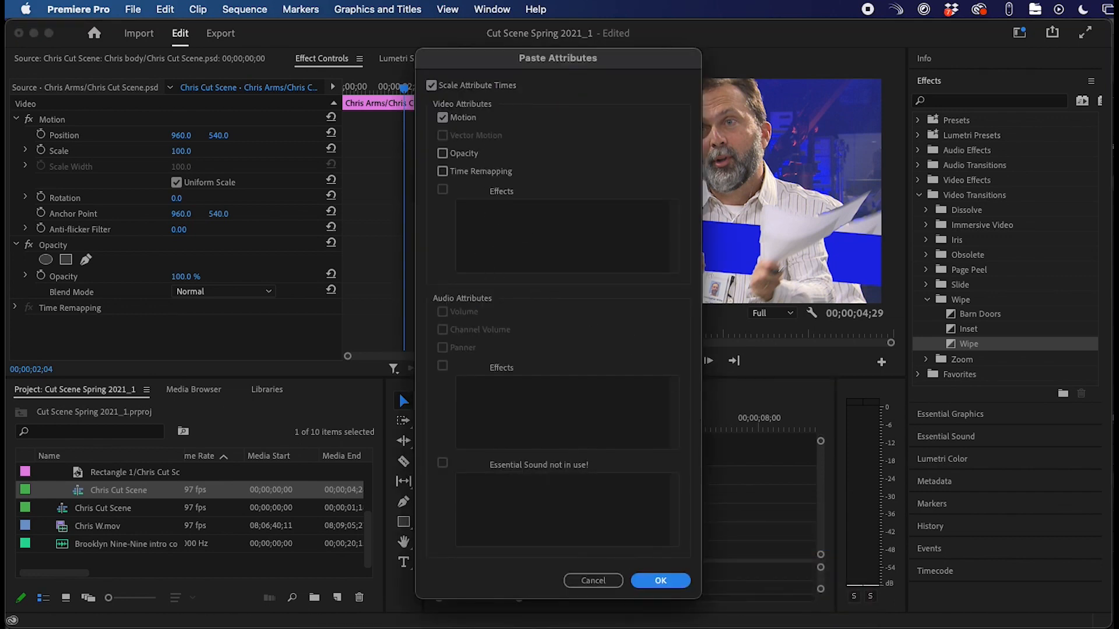
pyautogui.click(660, 580)
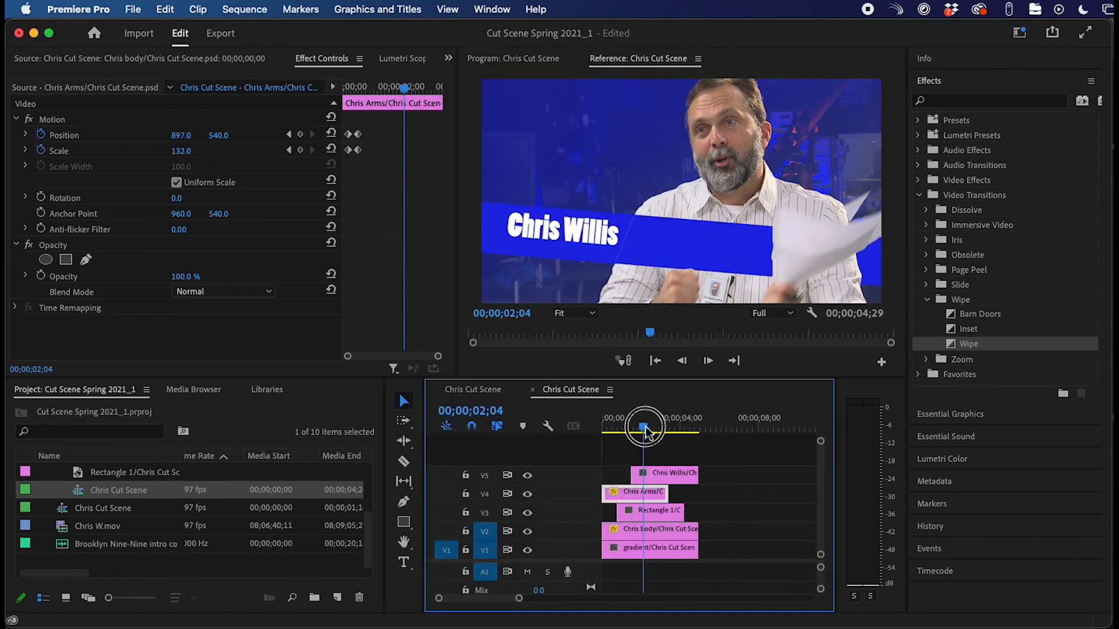
pyautogui.click(605, 425)
pyautogui.press('space')
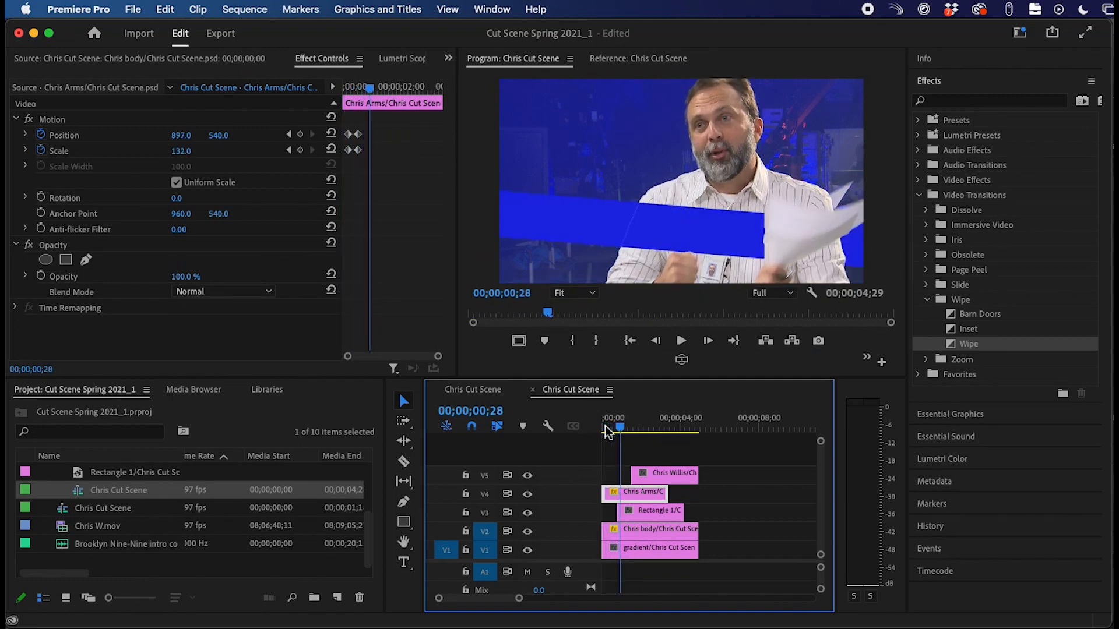
# - Replay the opening zoom while shifting the Chris Arms clip a few frames later
pyautogui.click(610, 427)
pyautogui.moveTo(611, 429); pyautogui.dragTo(612, 425)
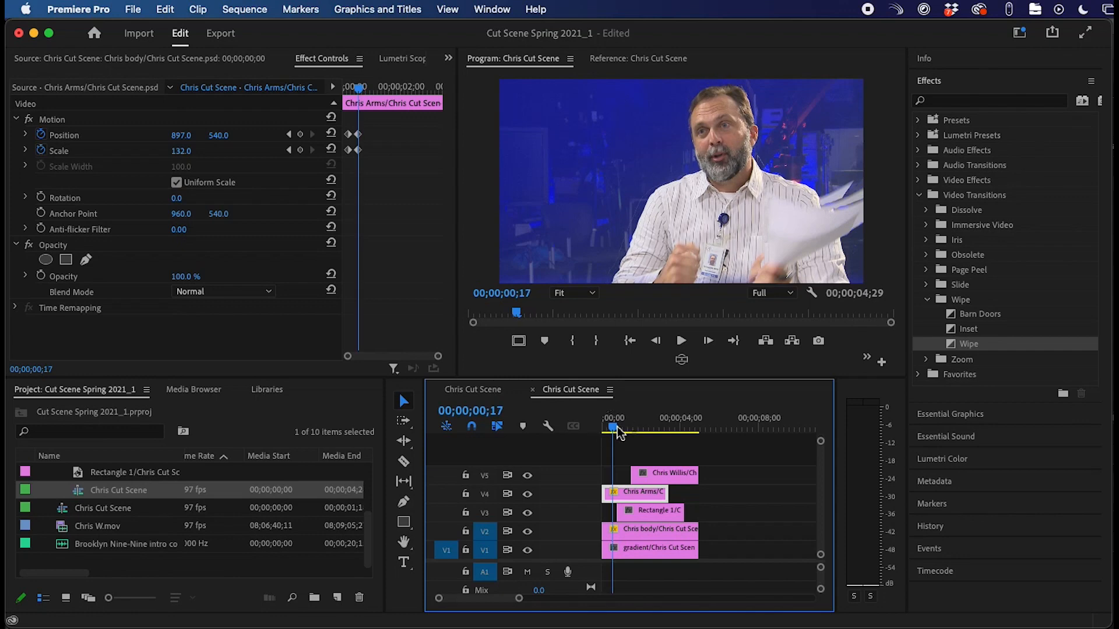
pyautogui.click(629, 502)
pyautogui.moveTo(629, 501); pyautogui.dragTo(663, 495)
pyautogui.press('=')
pyautogui.press('=')
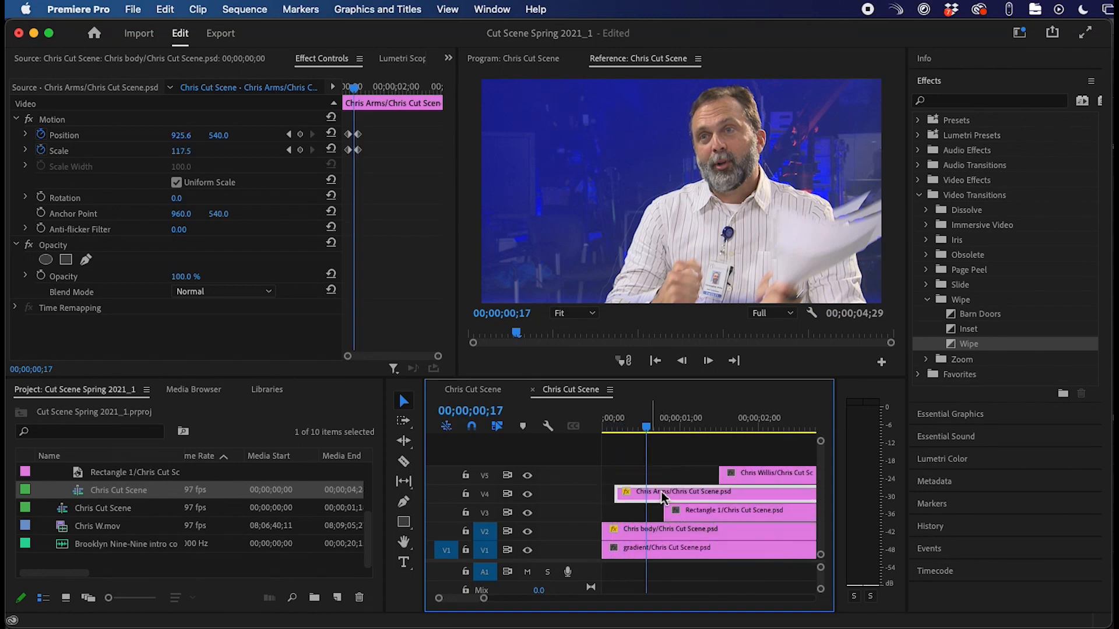
pyautogui.click(599, 425)
pyautogui.press('space')
pyautogui.doubleClick(669, 494)
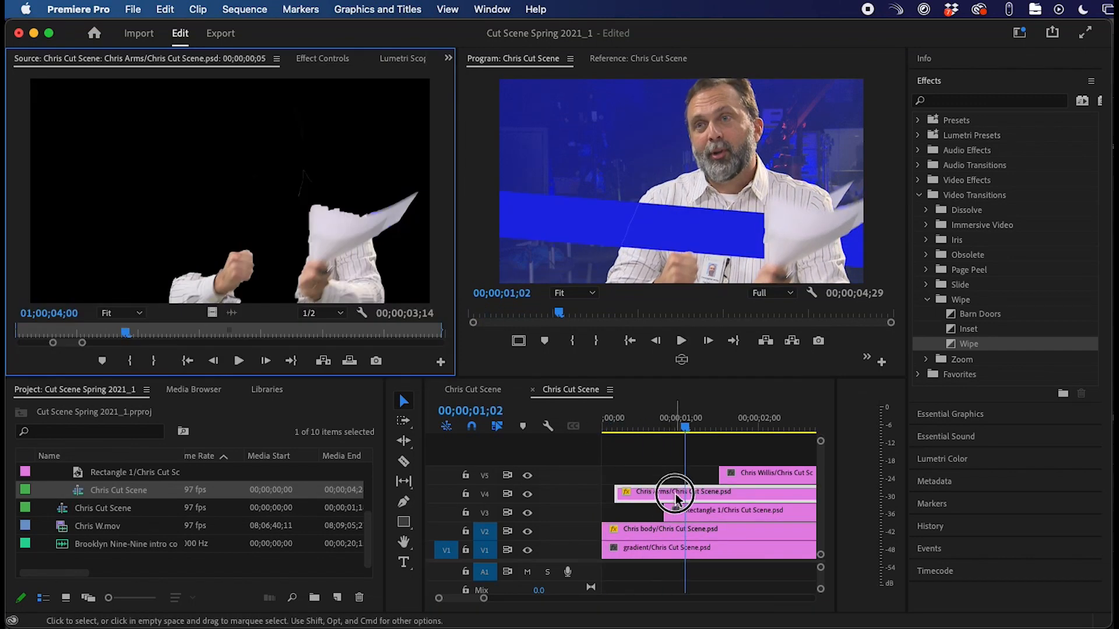
pyautogui.click(661, 480)
pyautogui.click(669, 496)
pyautogui.moveTo(669, 500); pyautogui.dragTo(679, 499)
# - Check timing from 00;00;00;05 and make the Rectangle 1 name bar on V3 start earlier
pyautogui.click(615, 422)
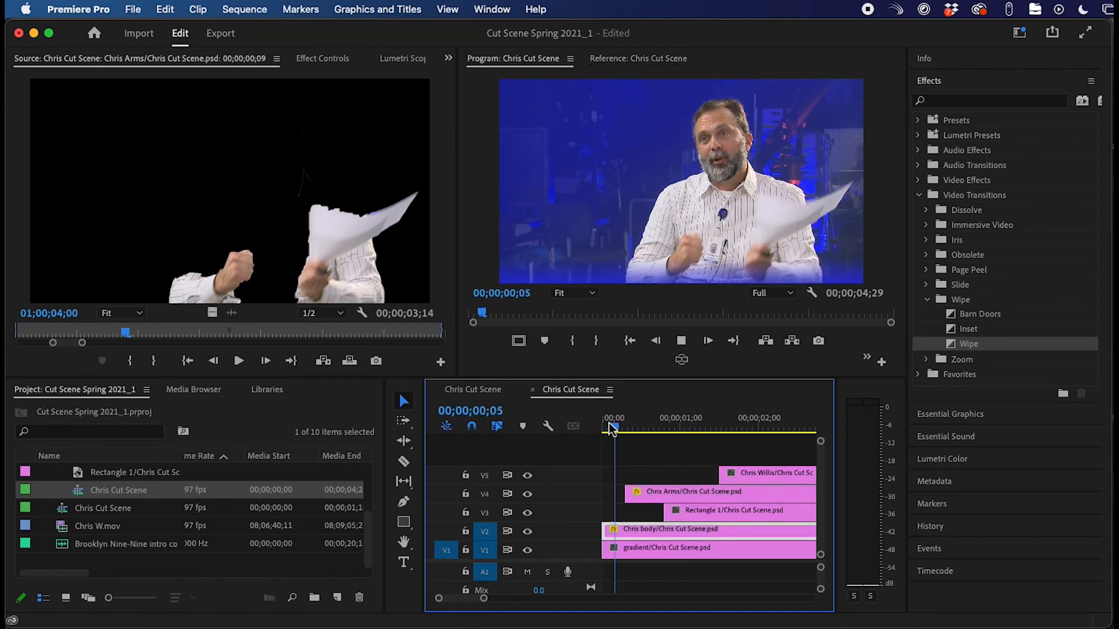
pyautogui.press('space')
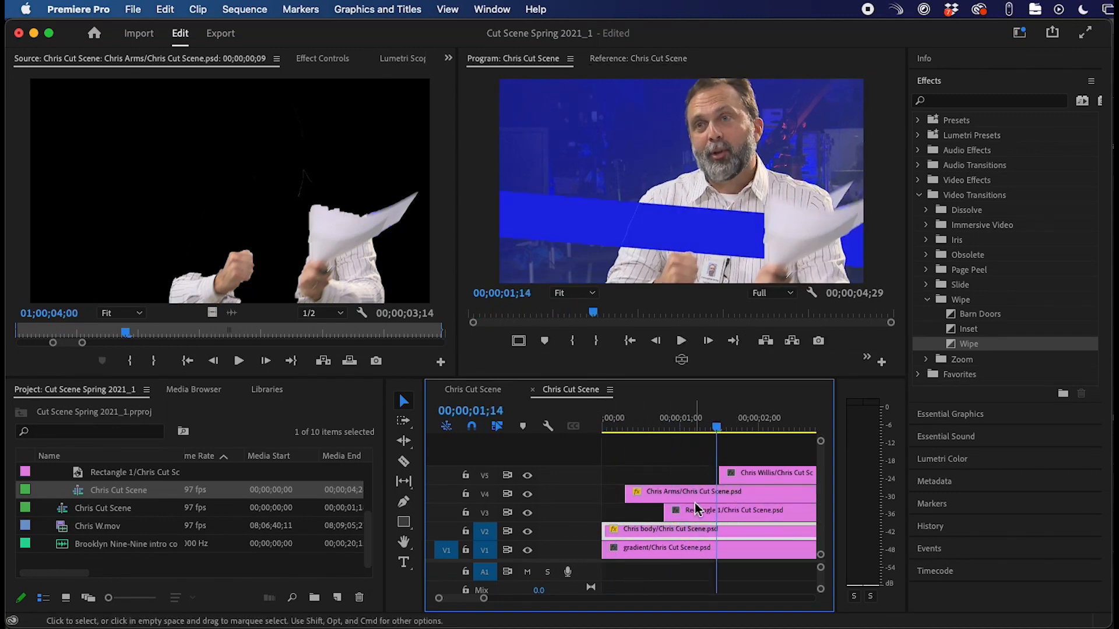
pyautogui.click(681, 513)
pyautogui.moveTo(668, 511); pyautogui.dragTo(644, 511)
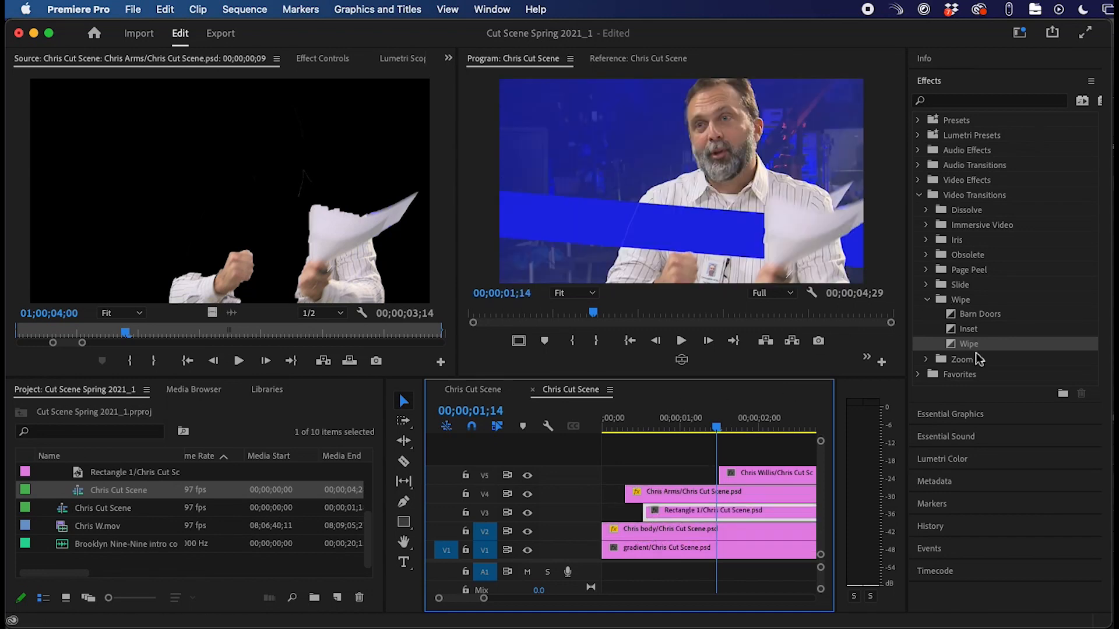
# - Apply the Wipe transition to the start of the Rectangle 1 name bar and preview it
pyautogui.click(997, 200)
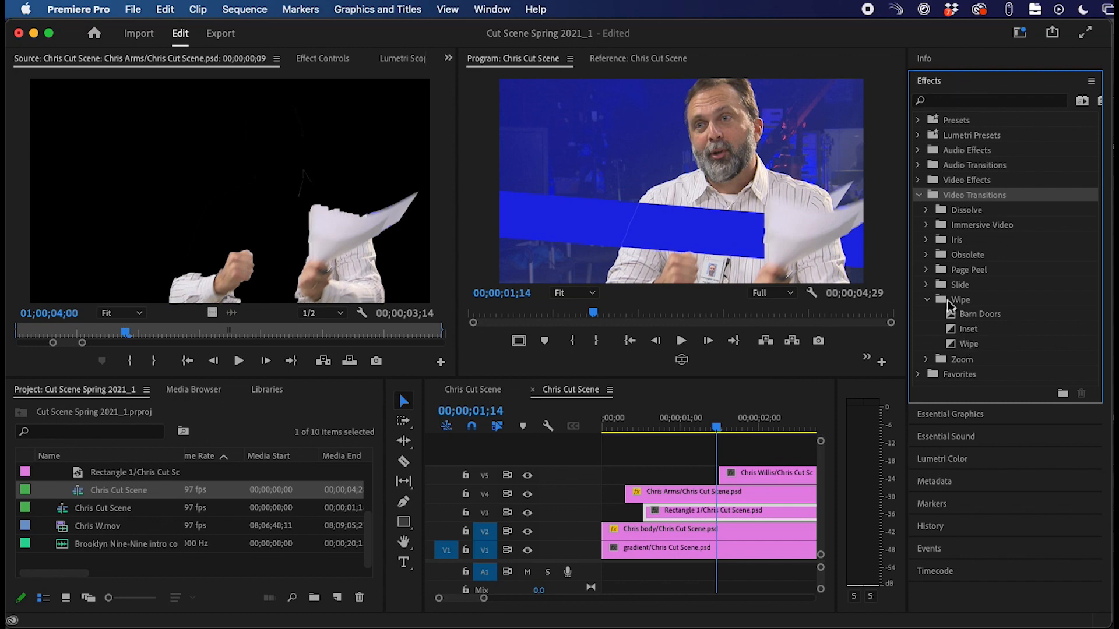
pyautogui.moveTo(971, 344); pyautogui.dragTo(671, 513)
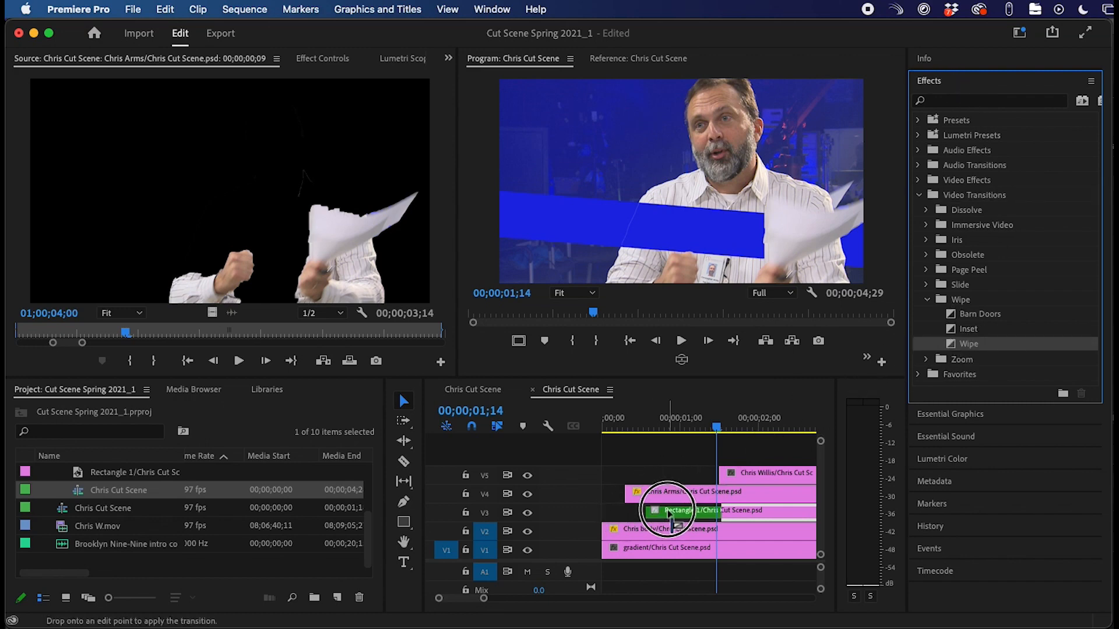
pyautogui.moveTo(693, 432); pyautogui.dragTo(623, 430)
pyautogui.press('space')
pyautogui.press('space')
pyautogui.click(684, 514)
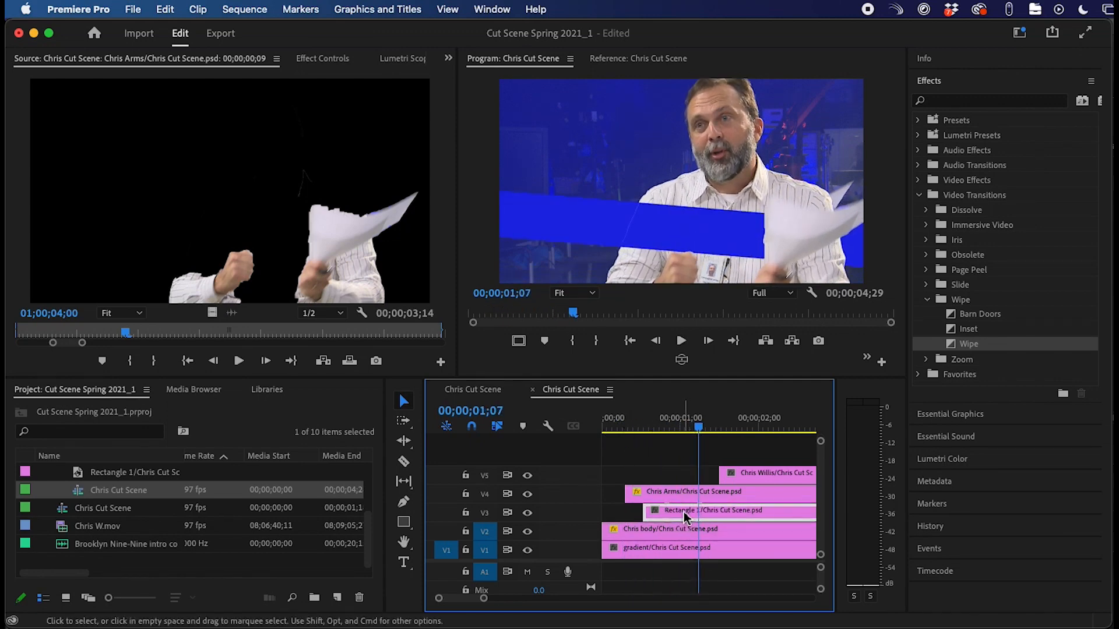
pyautogui.moveTo(987, 345); pyautogui.dragTo(647, 515)
pyautogui.moveTo(702, 433); pyautogui.dragTo(632, 434)
pyautogui.press('space')
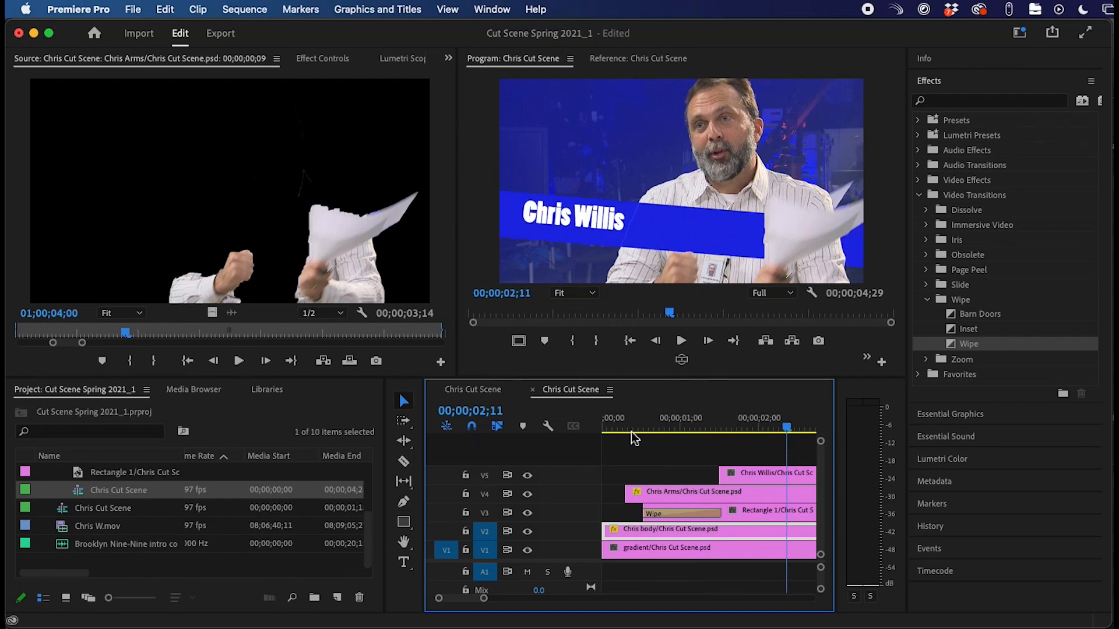
pyautogui.moveTo(777, 473); pyautogui.dragTo(733, 481)
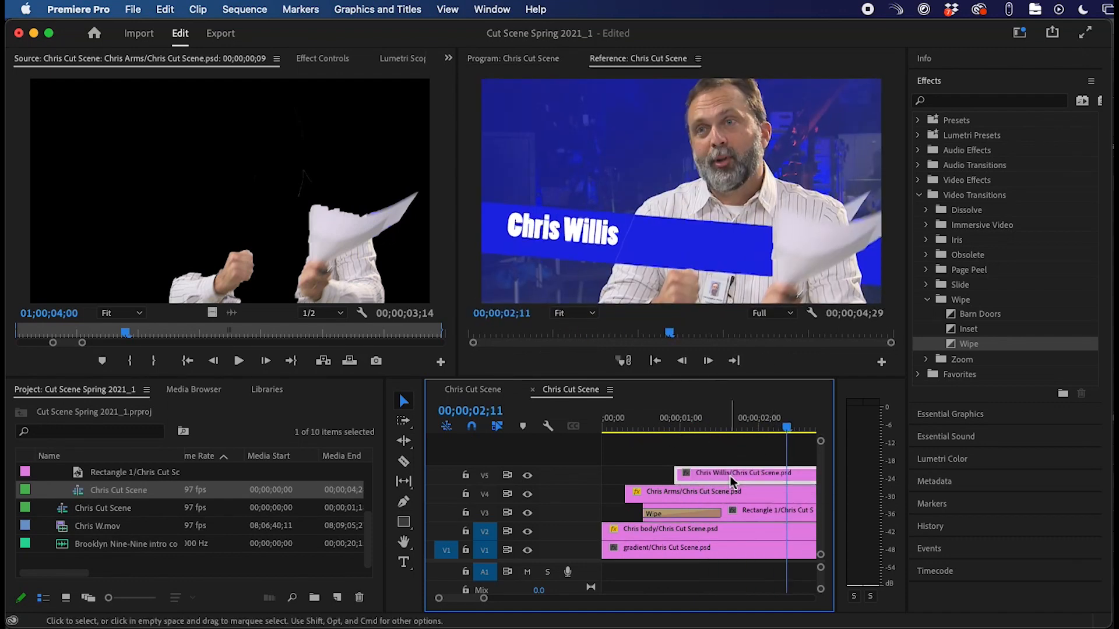
pyautogui.moveTo(683, 434); pyautogui.dragTo(624, 438)
pyautogui.press('space')
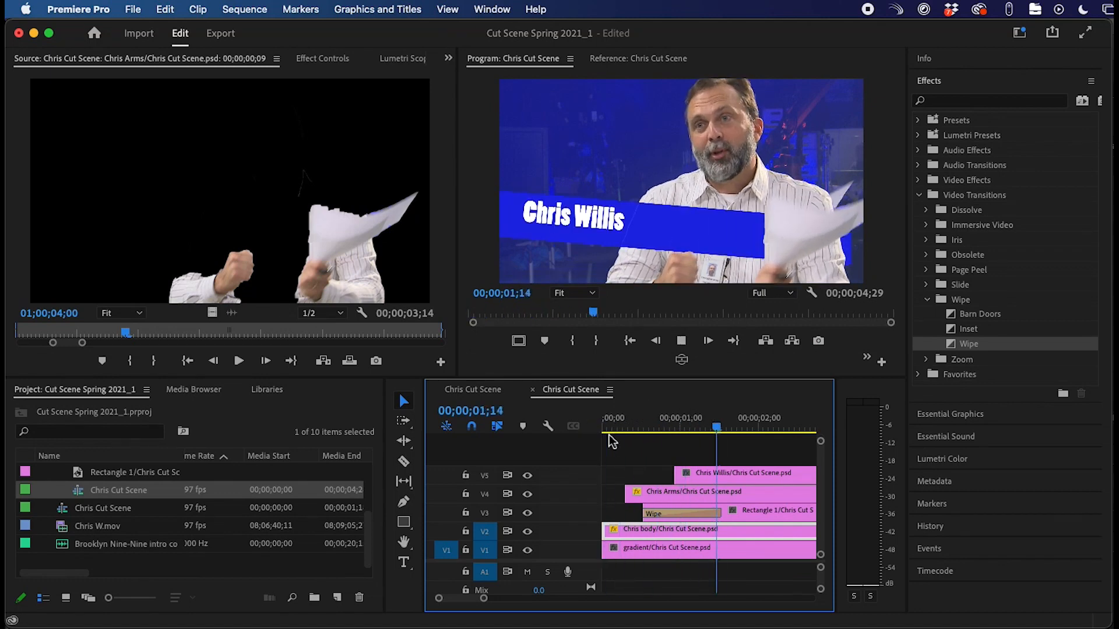
pyautogui.press('space')
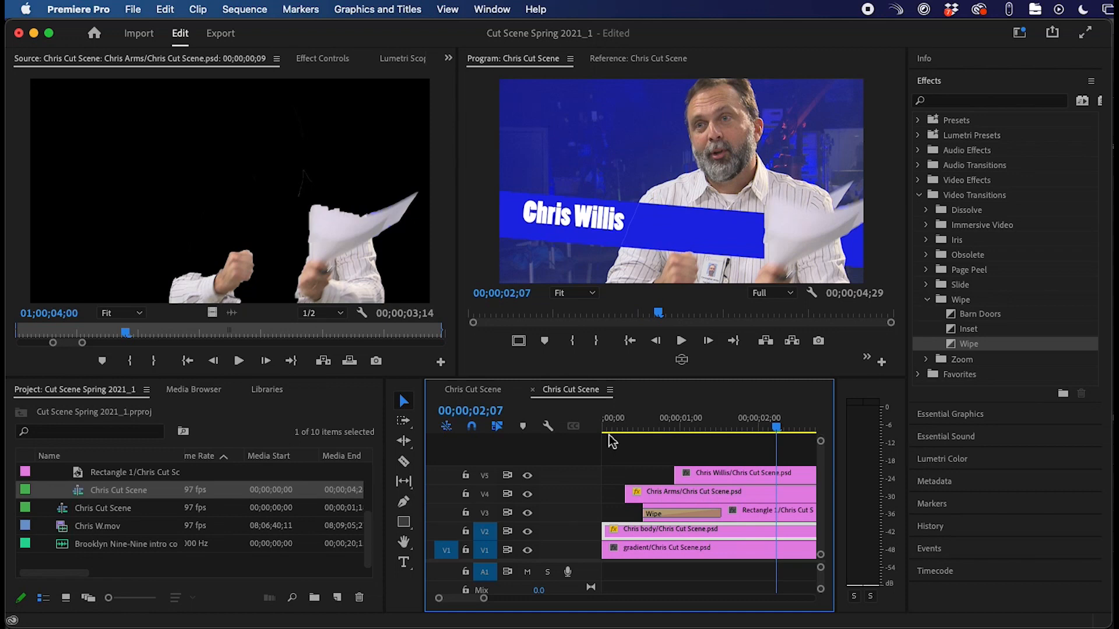
# - Place the Chris Cut Scene sequence after Chris W.mov on V1 of the main timeline and play it
pyautogui.click(485, 393)
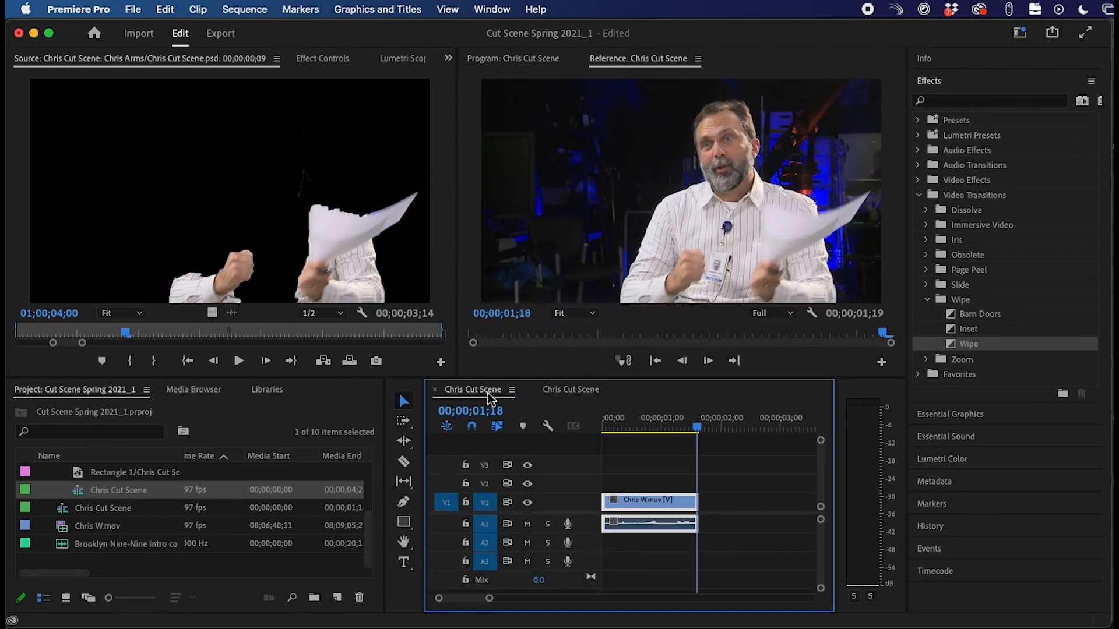
pyautogui.click(80, 500)
pyautogui.moveTo(80, 500); pyautogui.dragTo(703, 518)
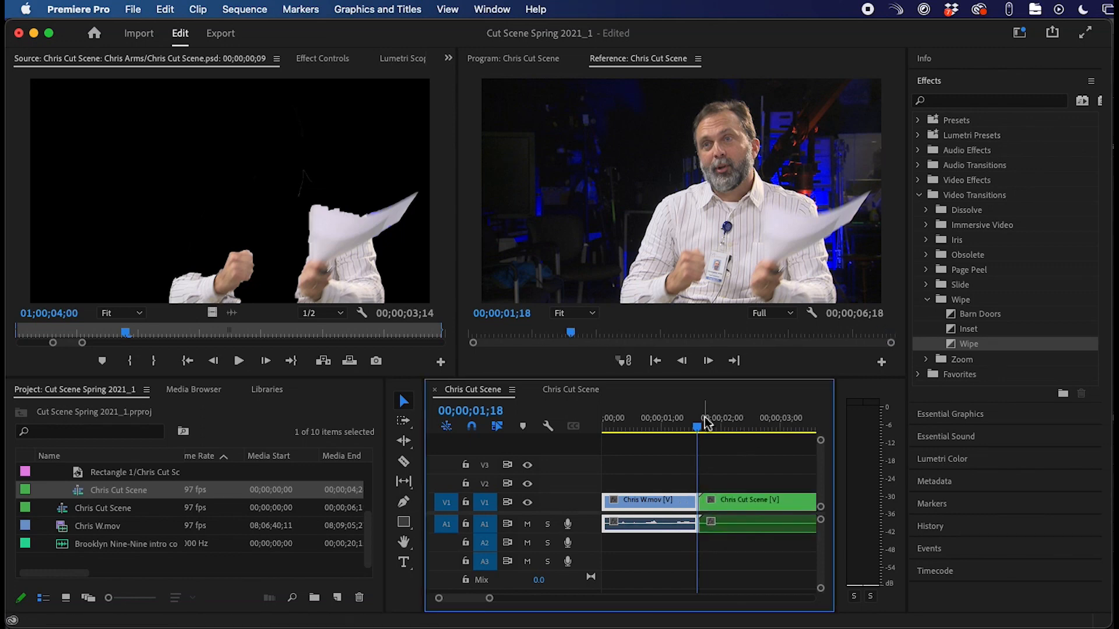
pyautogui.click(684, 422)
pyautogui.moveTo(683, 421); pyautogui.dragTo(569, 421)
pyautogui.press('space')
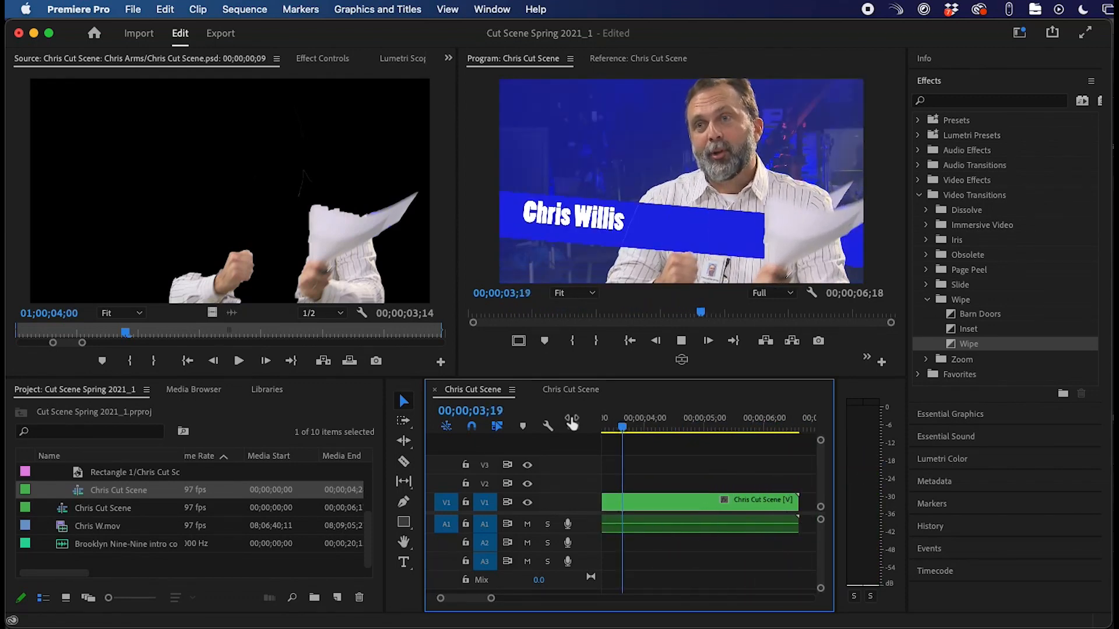
pyautogui.press('space')
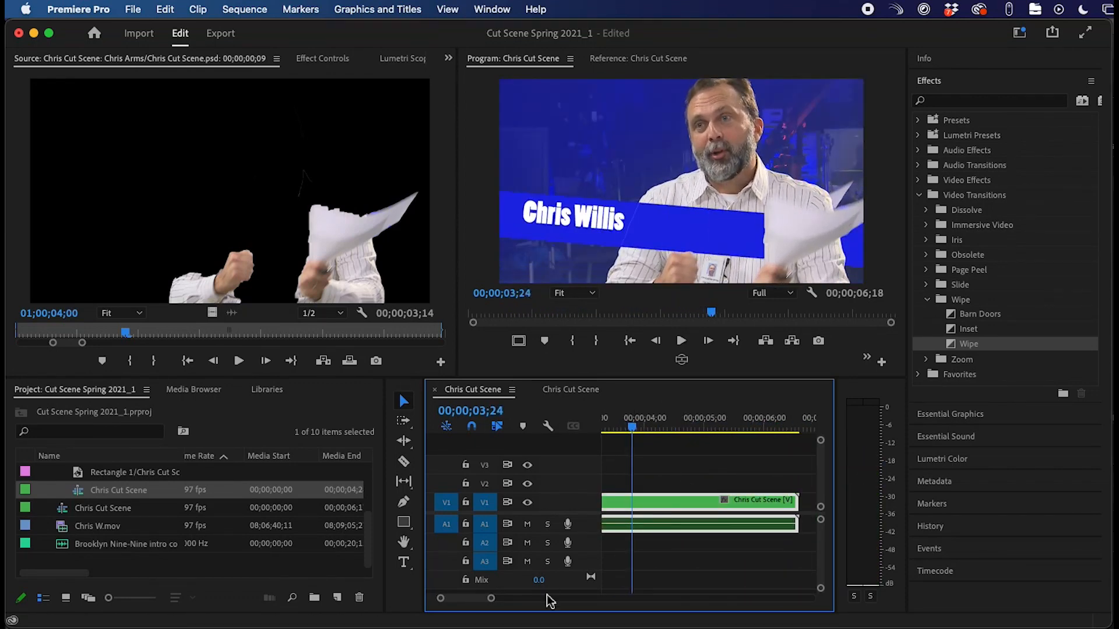
pyautogui.click(65, 546)
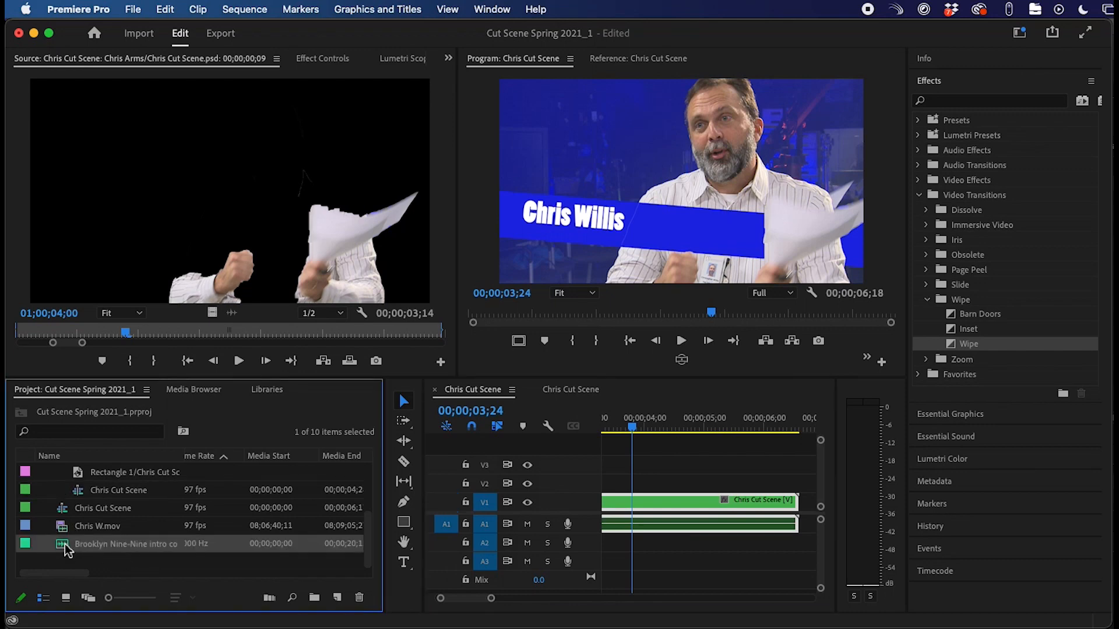
# - Add the Brooklyn Nine-Nine intro music on A2 and play it with the video
pyautogui.moveTo(64, 547); pyautogui.dragTo(605, 548)
pyautogui.click(620, 427)
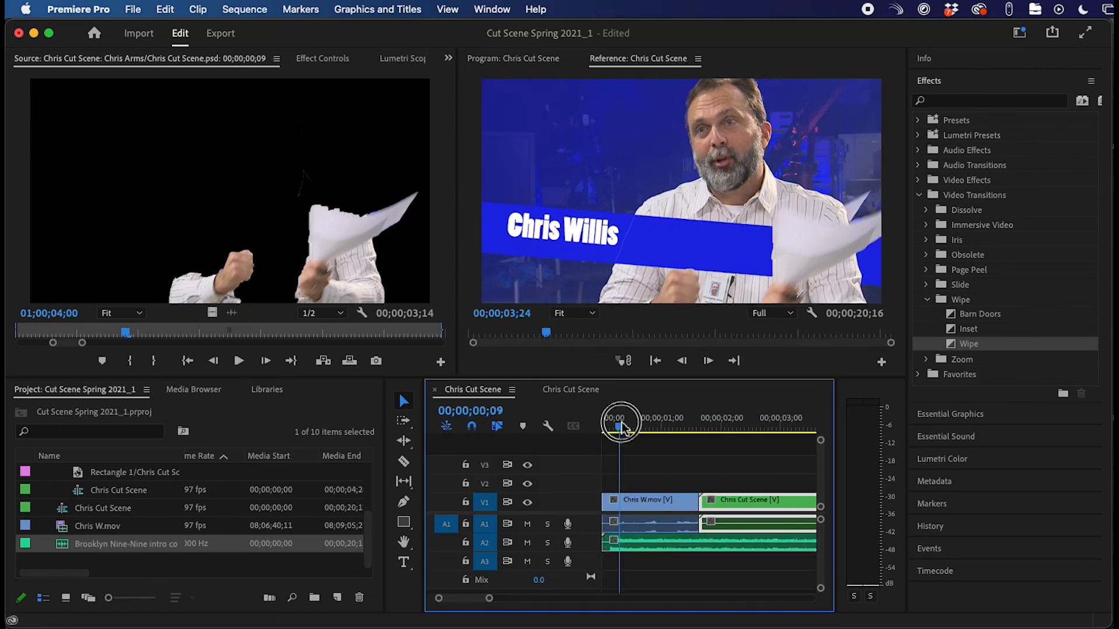
pyautogui.press('space')
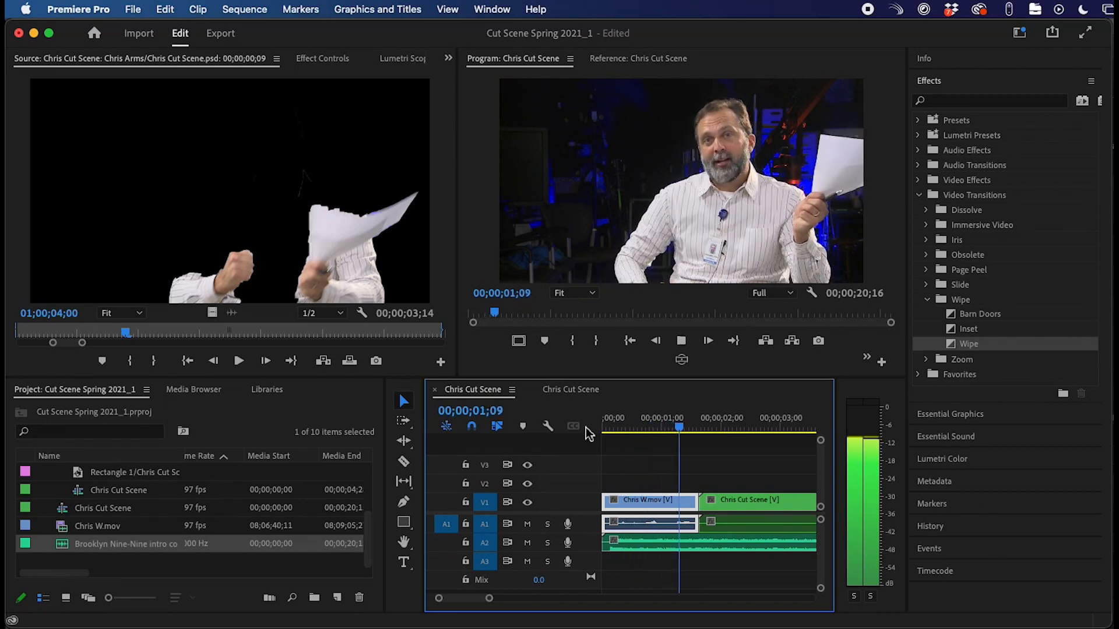
pyautogui.press('space')
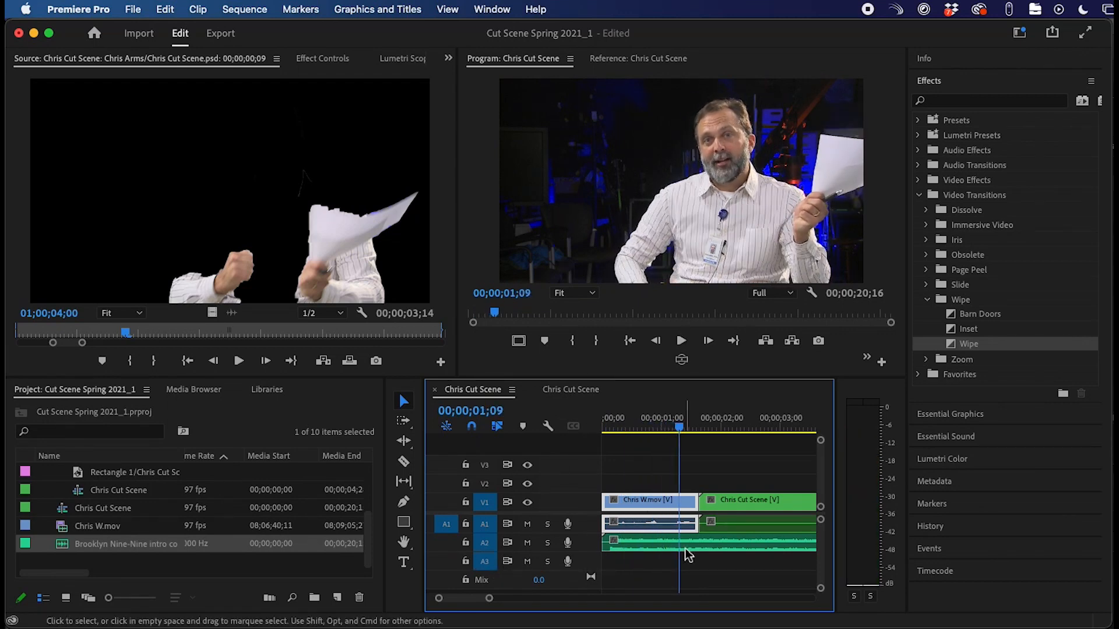
pyautogui.moveTo(687, 429); pyautogui.dragTo(652, 429)
pyautogui.press('space')
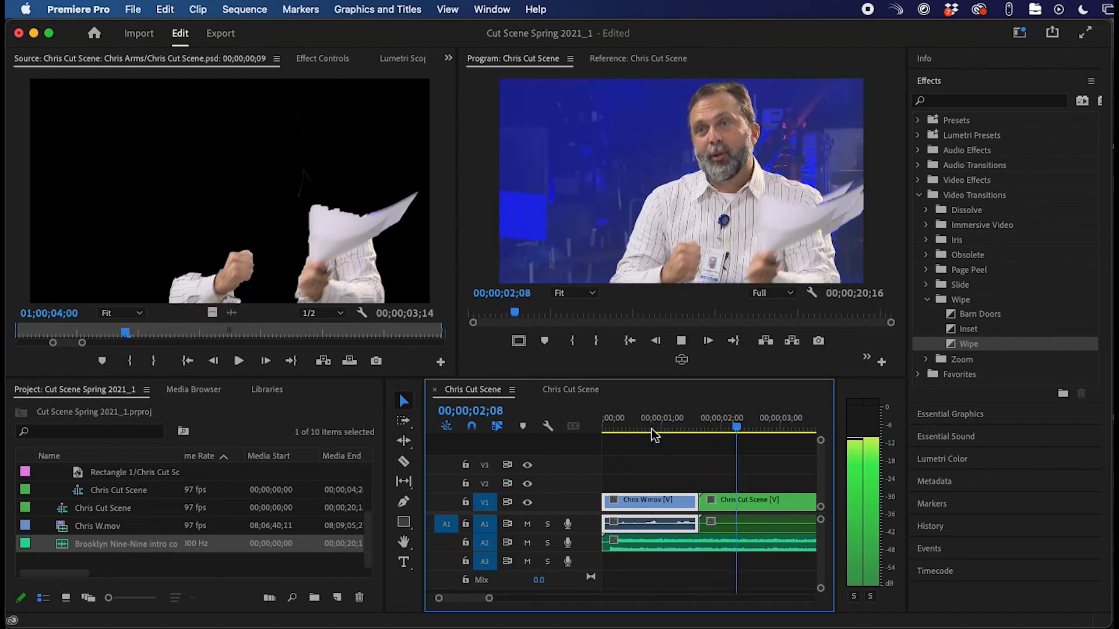
pyautogui.press('space')
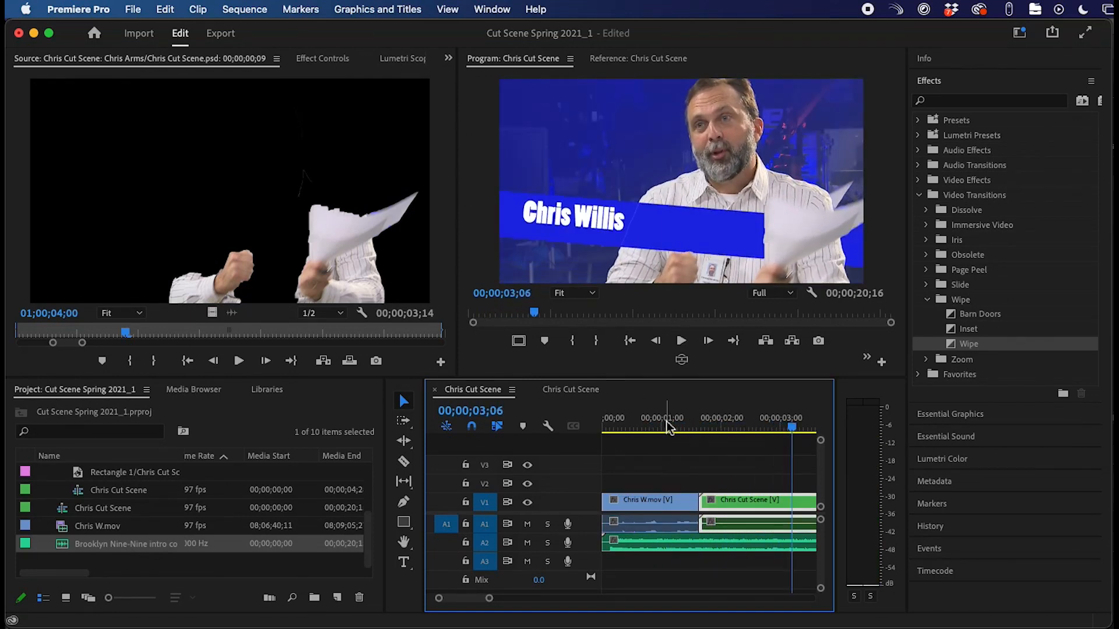
# - Razor the music where the video ends at 00;00;06;18 and delete the leftover tail
pyautogui.hscroll(5, 667, 421)
pyautogui.click(738, 425)
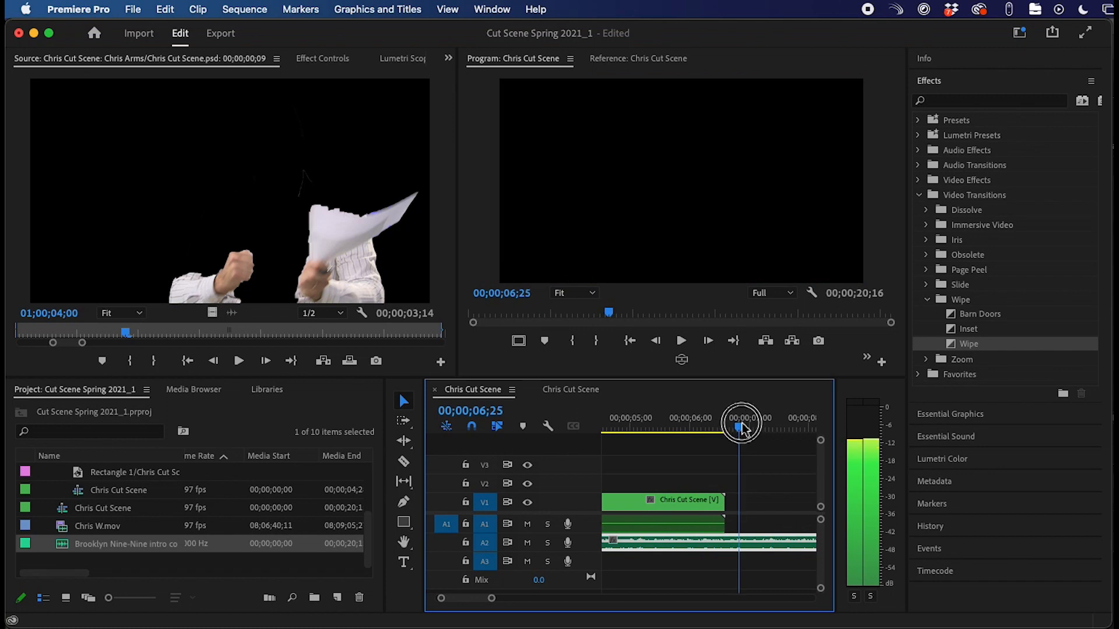
pyautogui.click(404, 461)
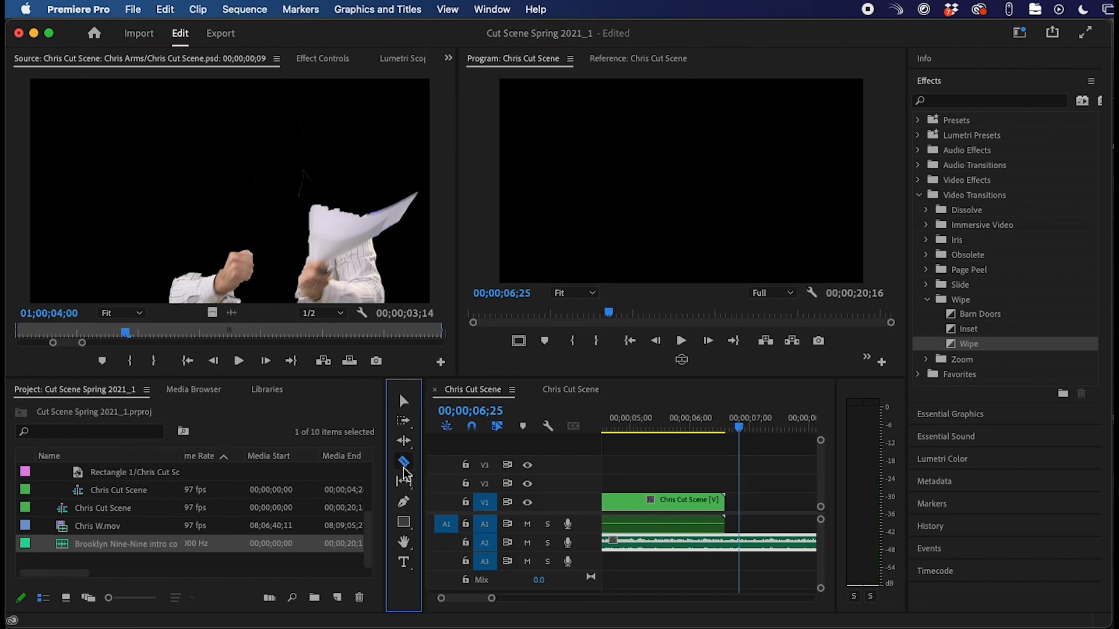
pyautogui.click(726, 545)
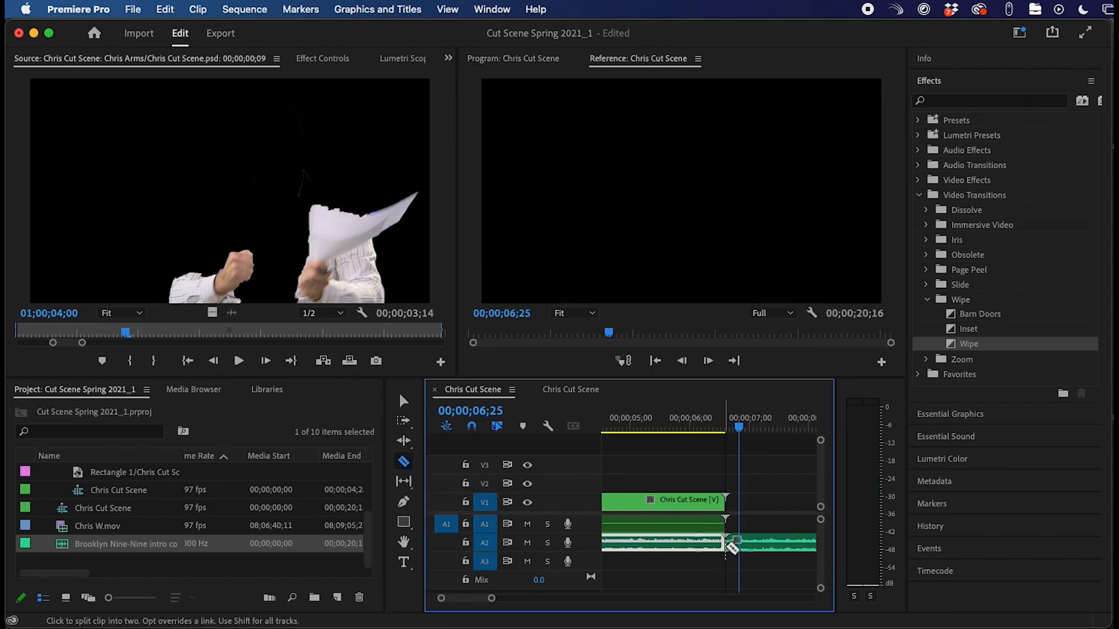
pyautogui.press('v')
pyautogui.click(772, 545)
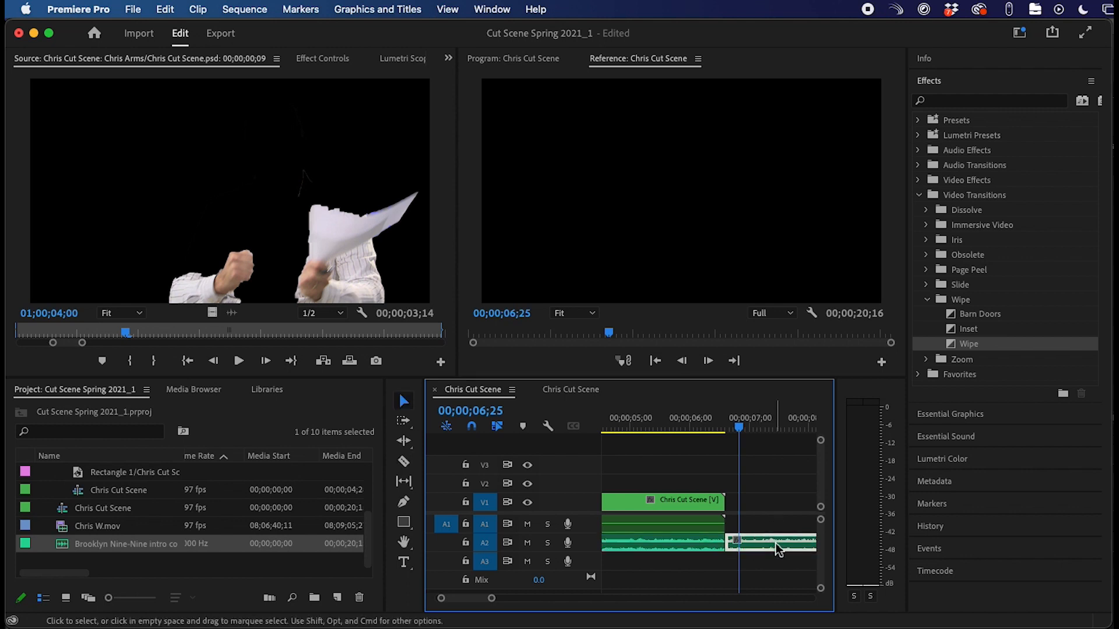
pyautogui.press('\\')
pyautogui.press('Delete')
# - Export the sequence as H.264 to Chris Cut Scene.mp4 in the Documents folder
pyautogui.click(648, 429)
pyautogui.moveTo(649, 431); pyautogui.dragTo(641, 432)
pyautogui.click(133, 9)
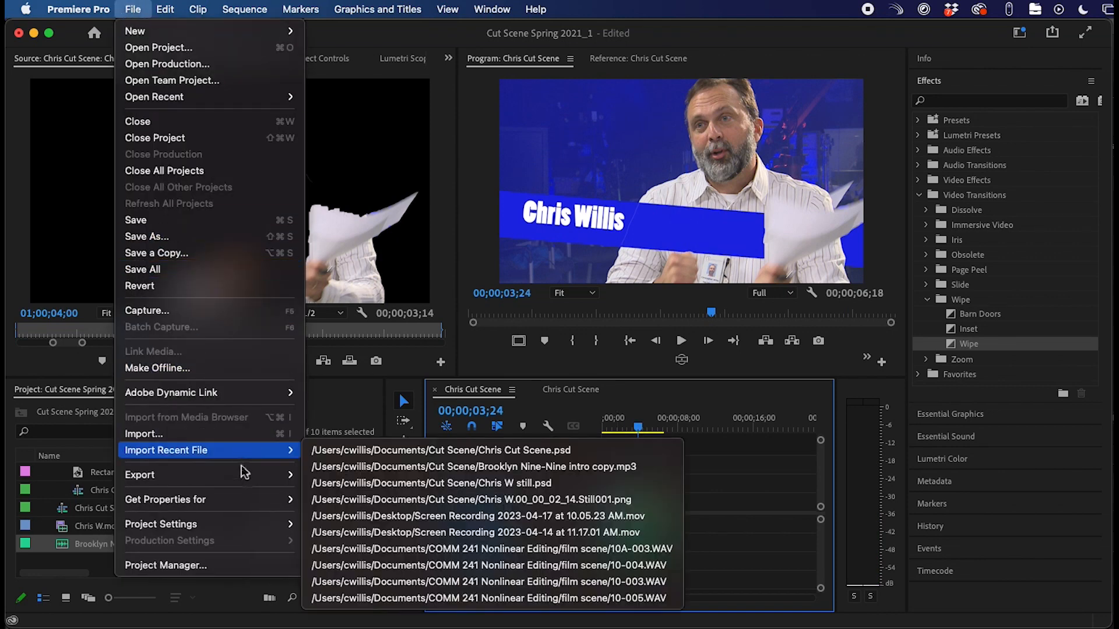
pyautogui.moveTo(247, 482)
pyautogui.click(356, 484)
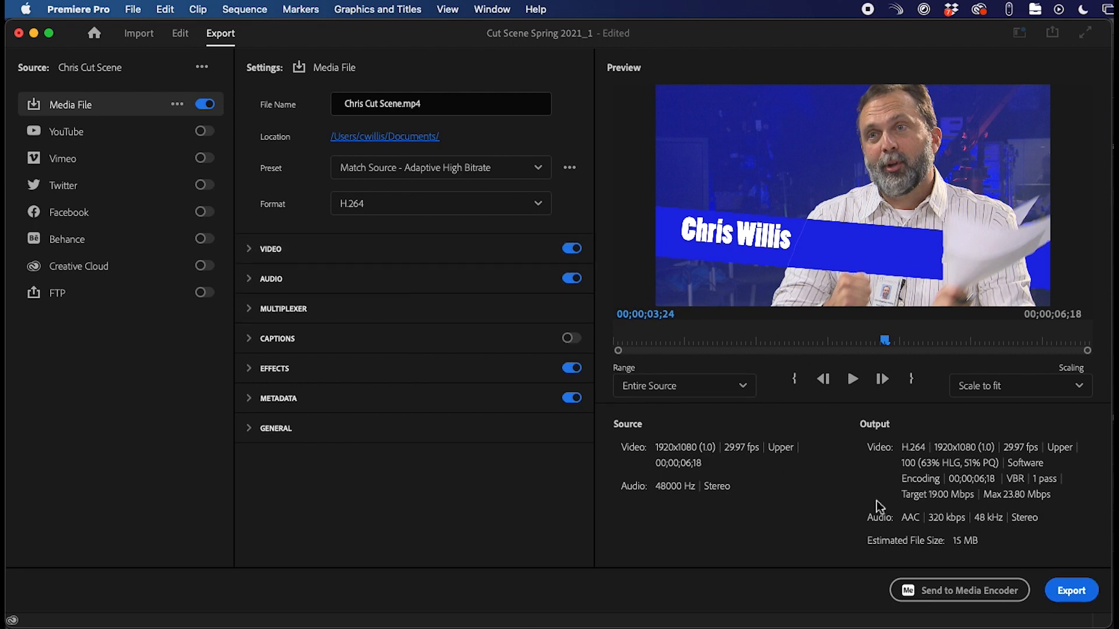
pyautogui.click(1078, 592)
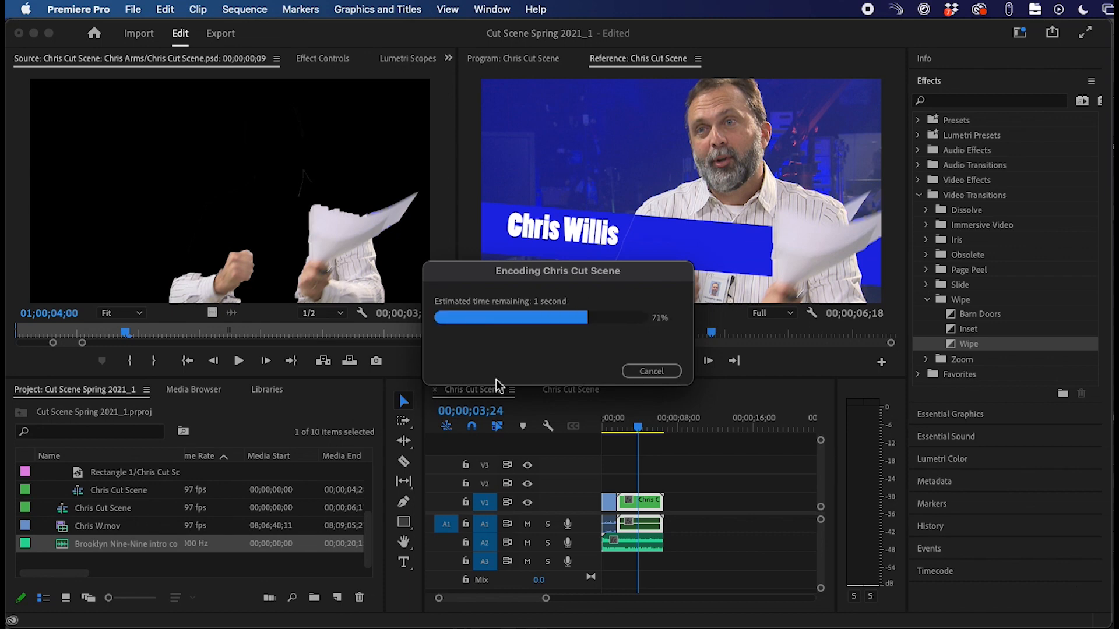
# - Preview the exported Chris Cut Scene.mp4 in Finder's Documents folder with Quick Look, then close it
pyautogui.press('super+Tab')
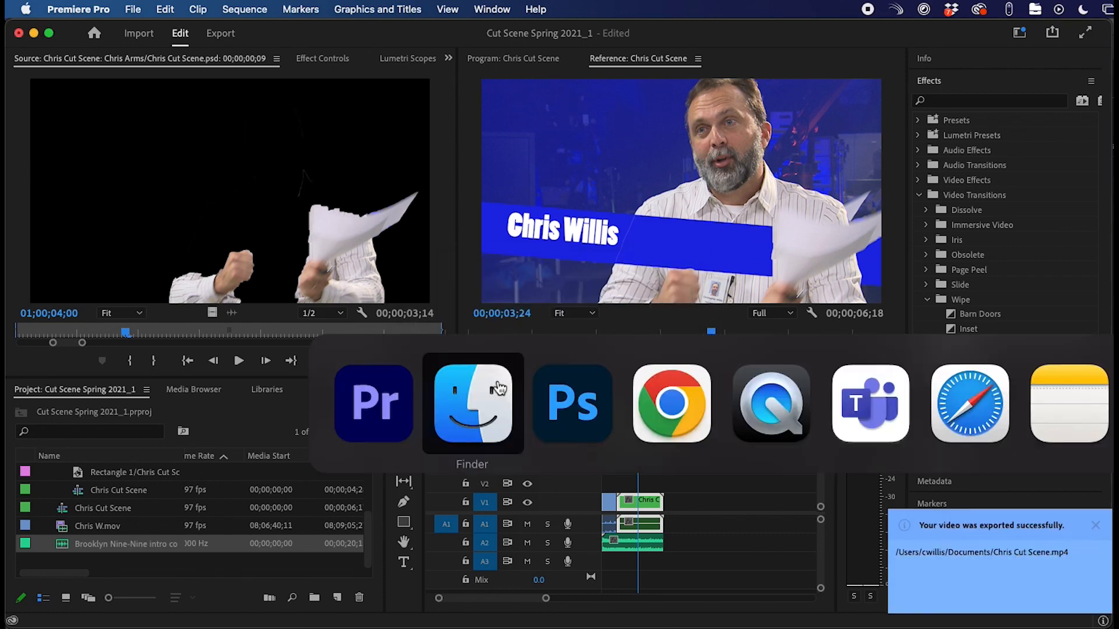
pyautogui.press('super+Tab')
pyautogui.press('super+shift+Tab')
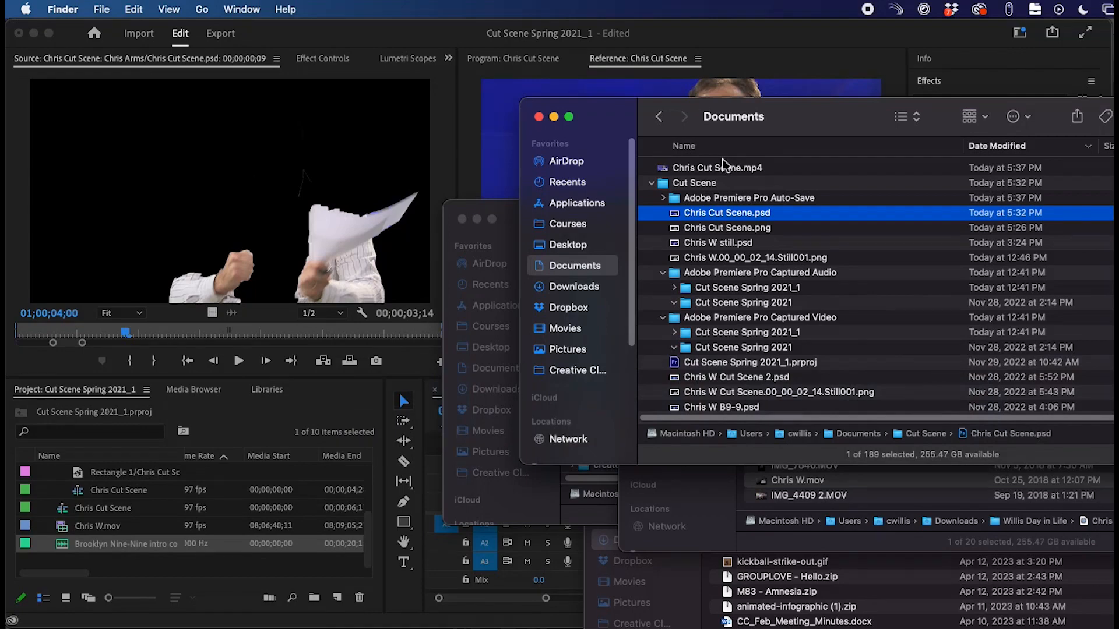
pyautogui.click(722, 172)
pyautogui.press('space')
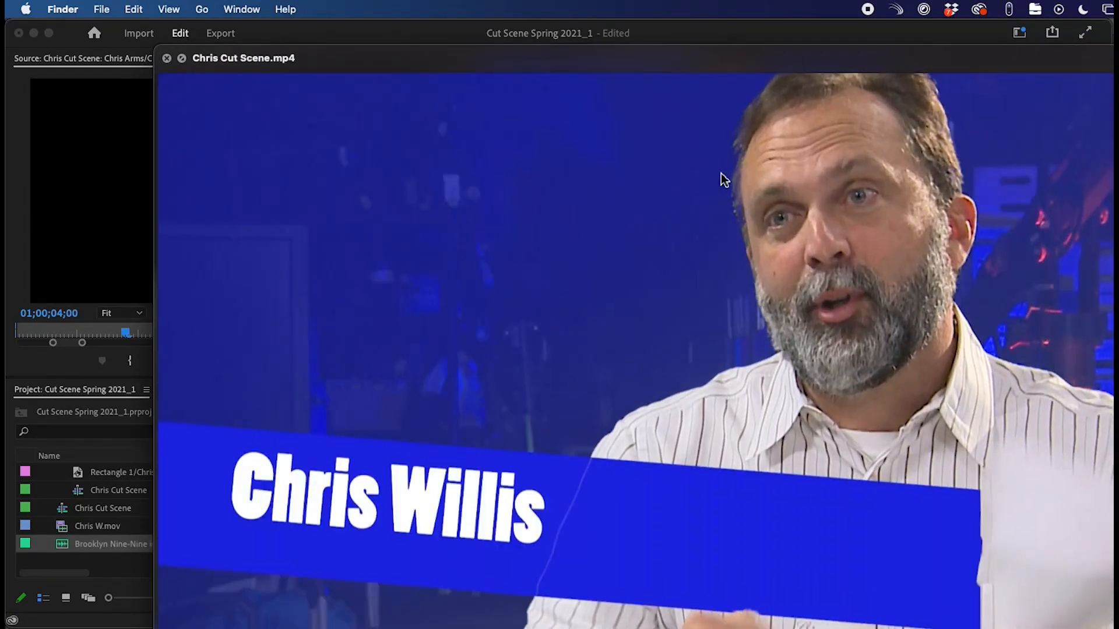
pyautogui.press('space')
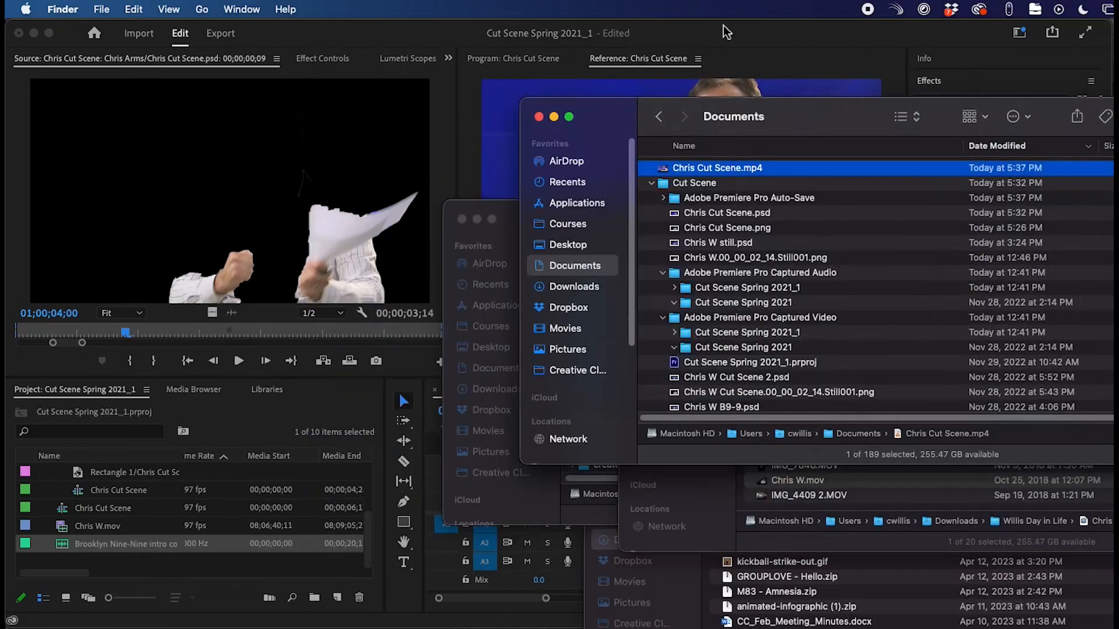